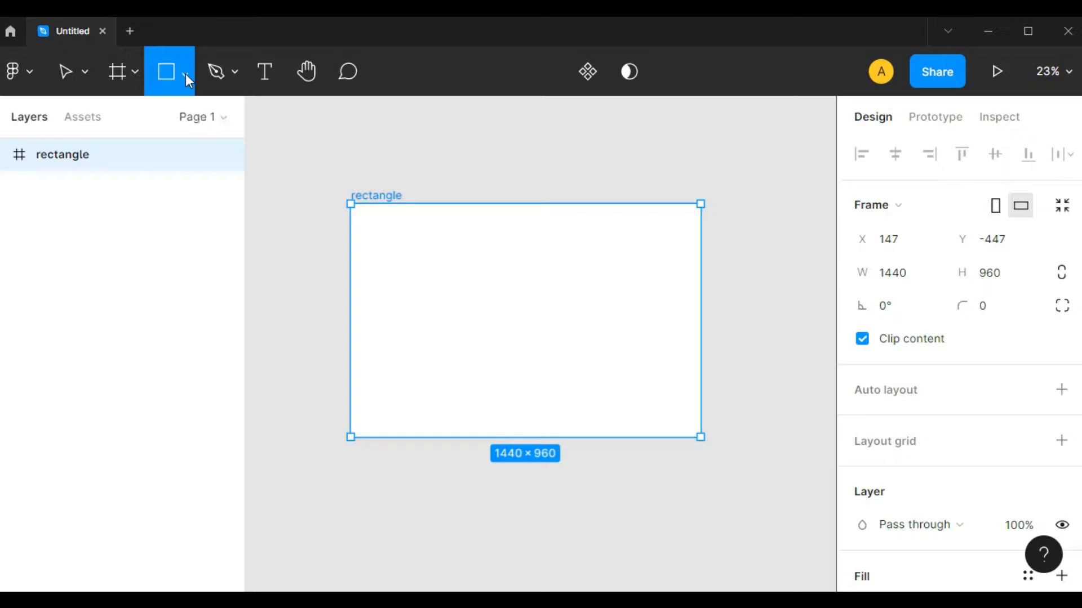
Draw a tall rectangle about 232 × 652 inside the frame, near its left side
left_click(184, 73)
left_click(184, 73)
left_click(185, 73)
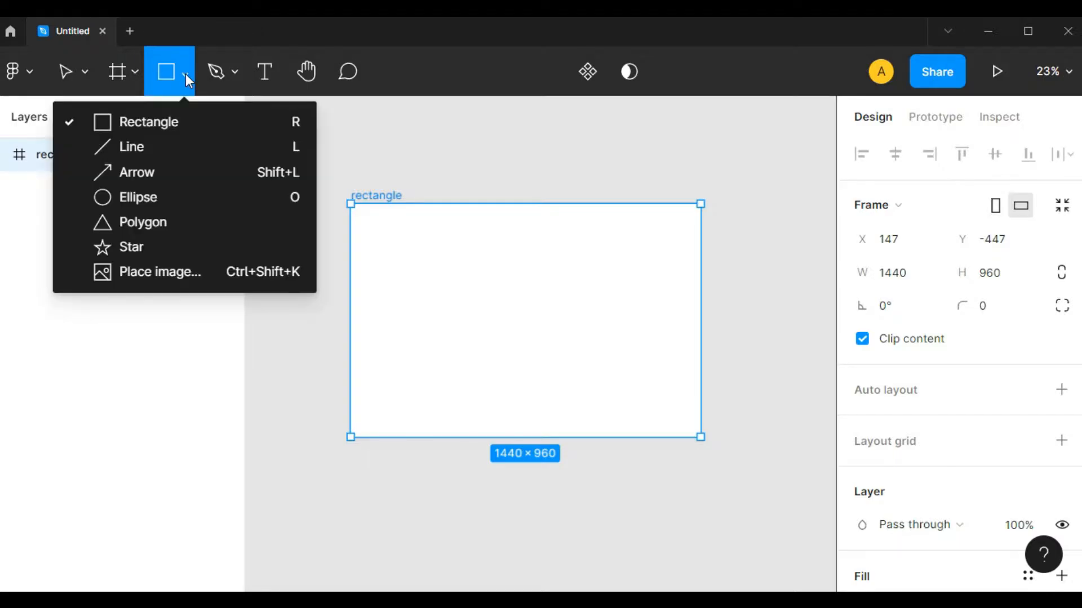
left_click(184, 78)
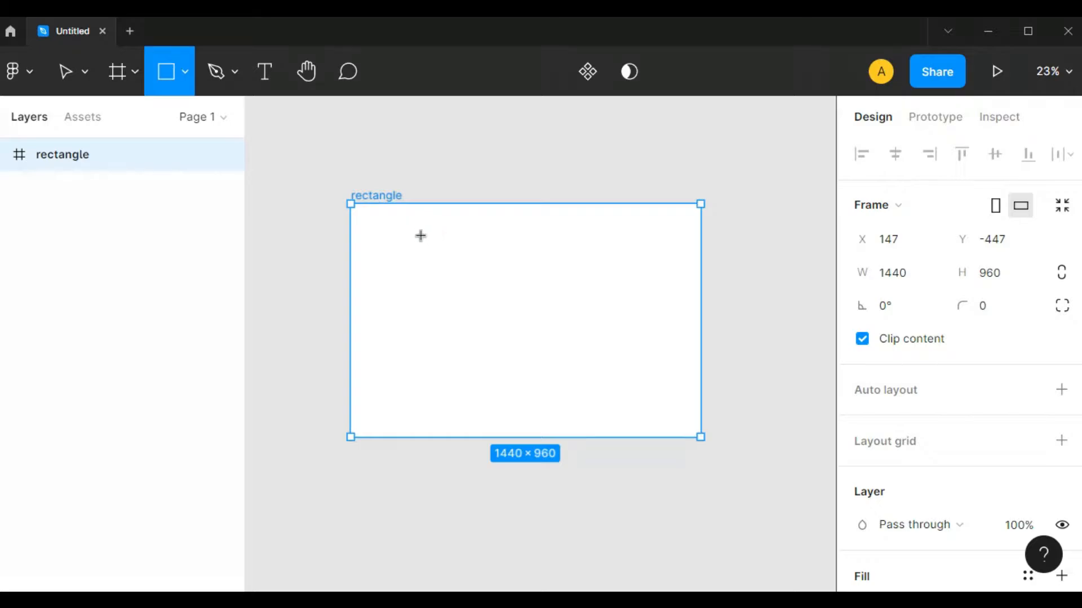
mouse_move(422, 233)
left_mouse_down()
mouse_move(423, 265)
mouse_move(449, 301)
mouse_move(606, 299)
mouse_move(582, 340)
mouse_move(481, 382)
mouse_move(481, 400)
left_mouse_up()
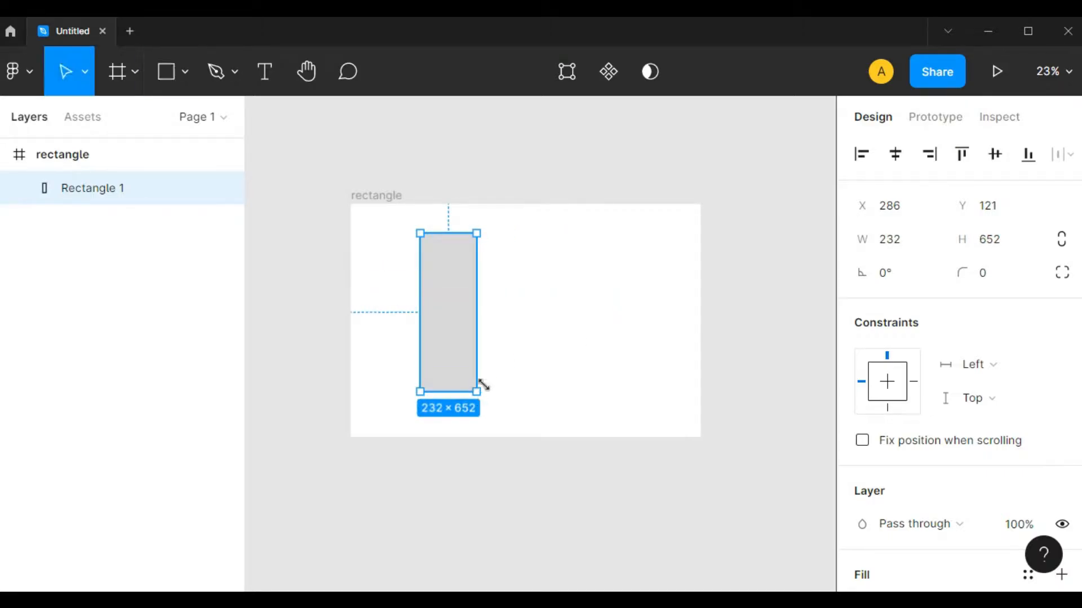
left_click(738, 307)
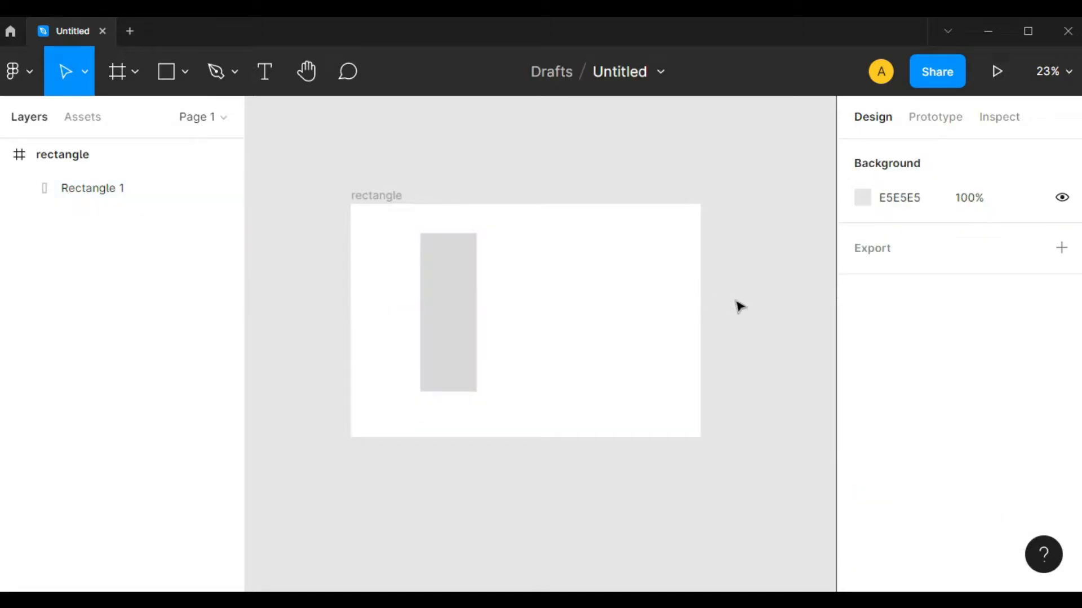
Resize the rectangle to a width of 200 and a height of 600
left_click(457, 316)
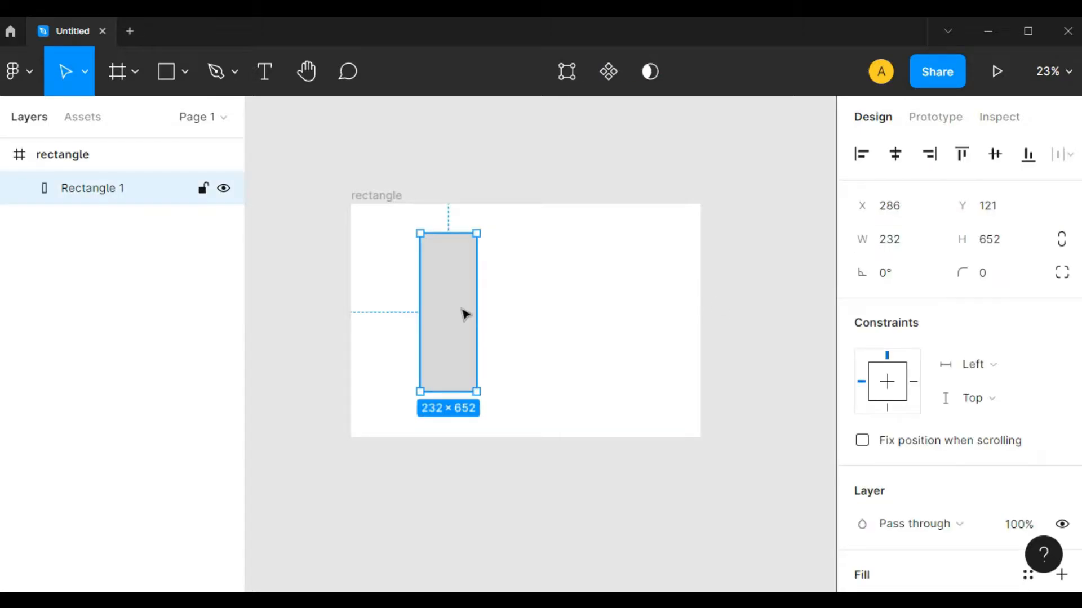
scroll(980, 366, "down", 1)
scroll(967, 394, "down", 2)
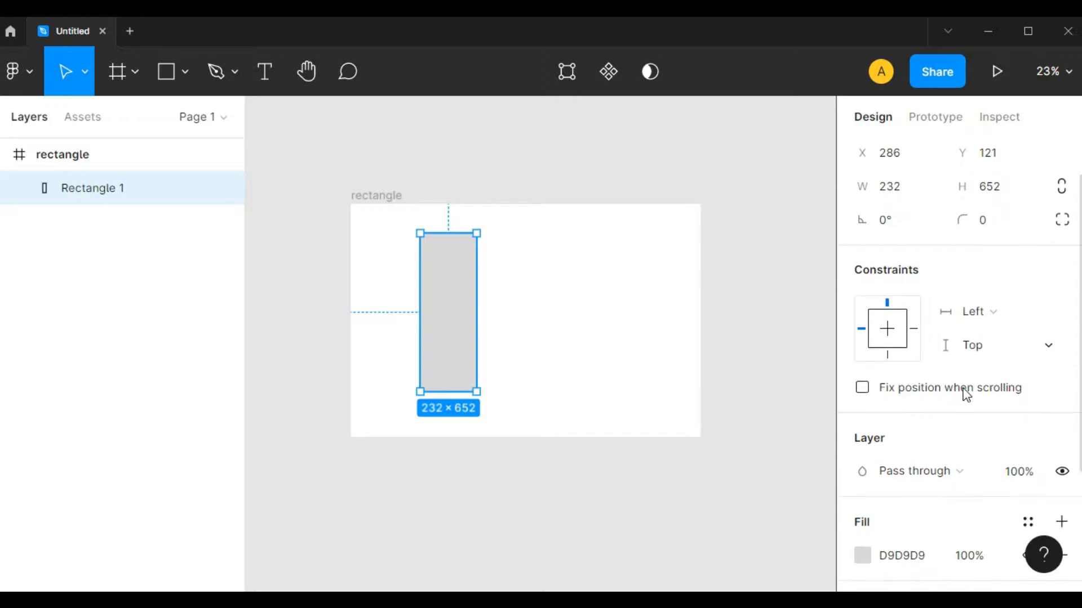
left_click(904, 195)
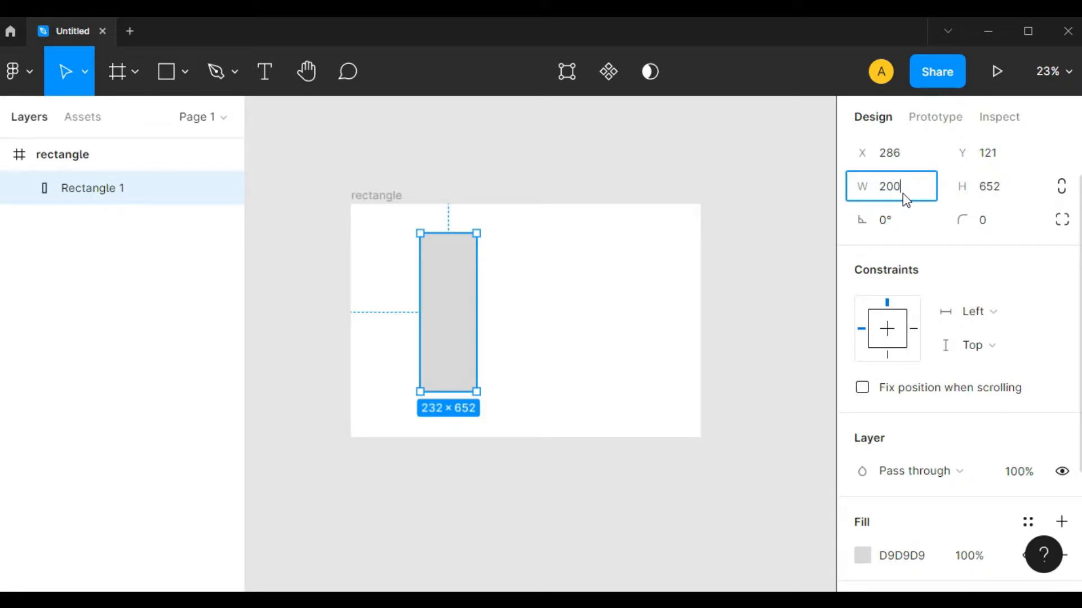
key("Tab")
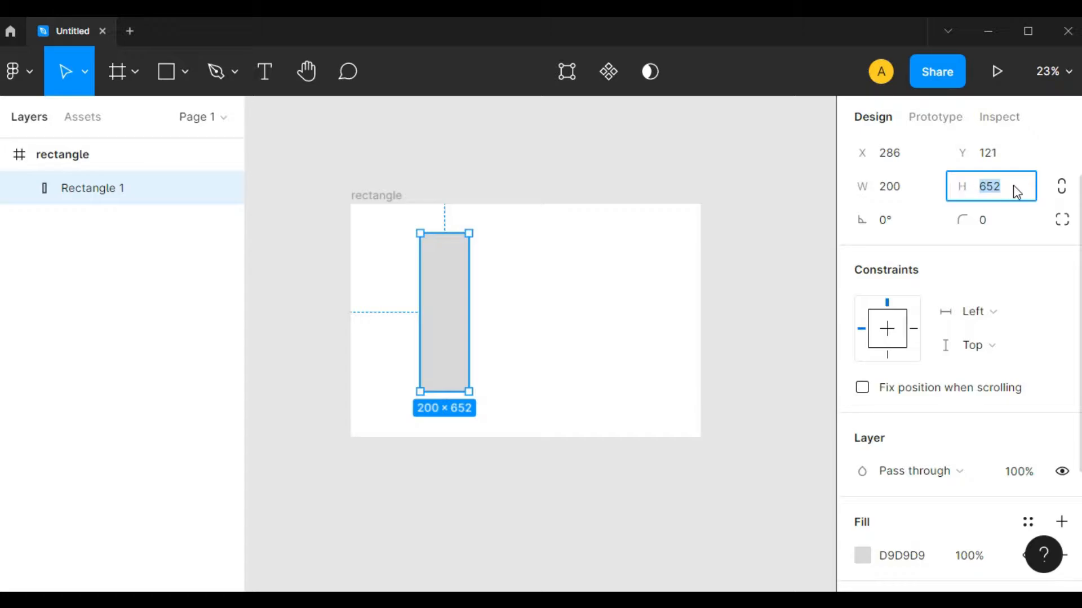
key("Return")
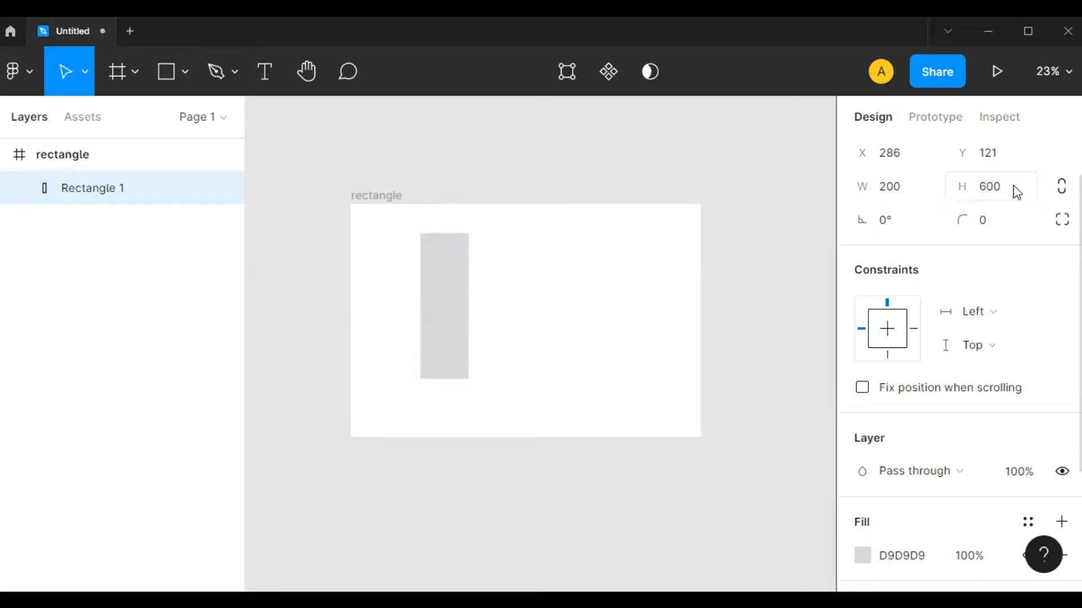
Set the rectangle's fill to red using the hex value FF0000
scroll(958, 438, "down", 3)
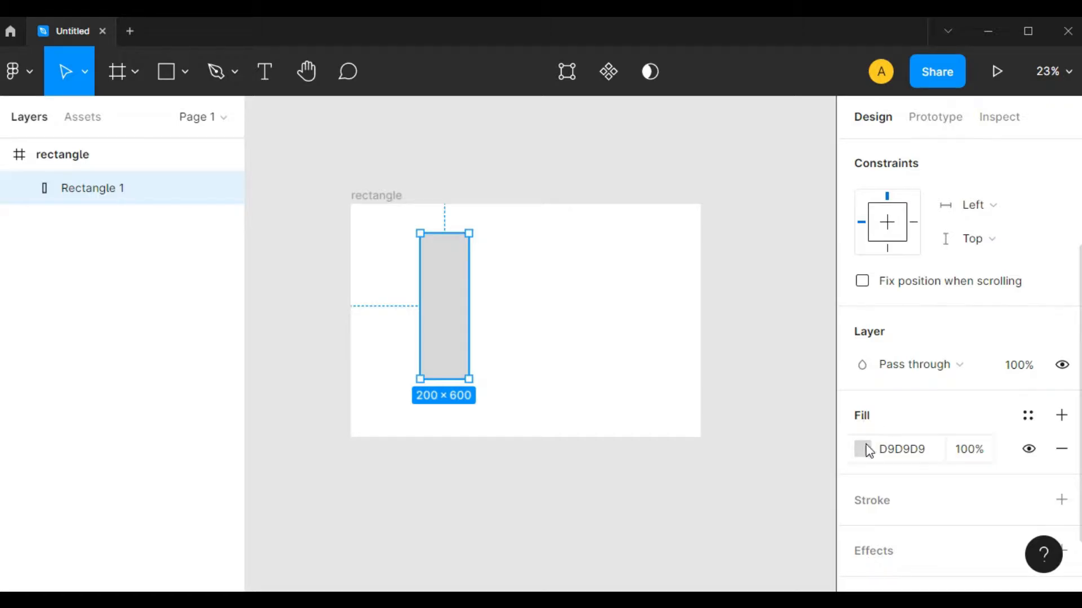
left_click(578, 374)
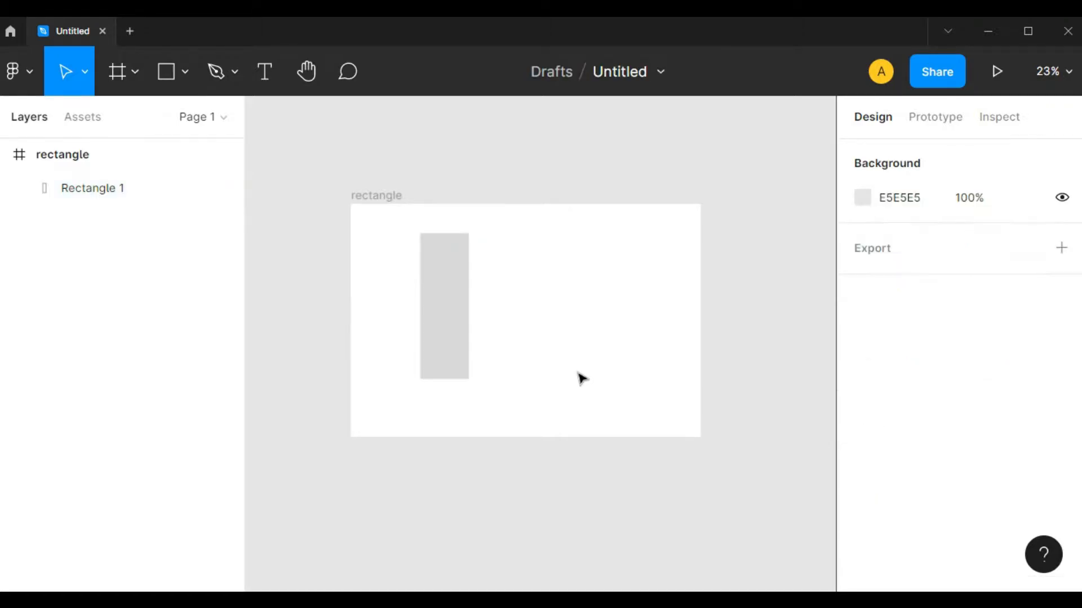
left_click(455, 314)
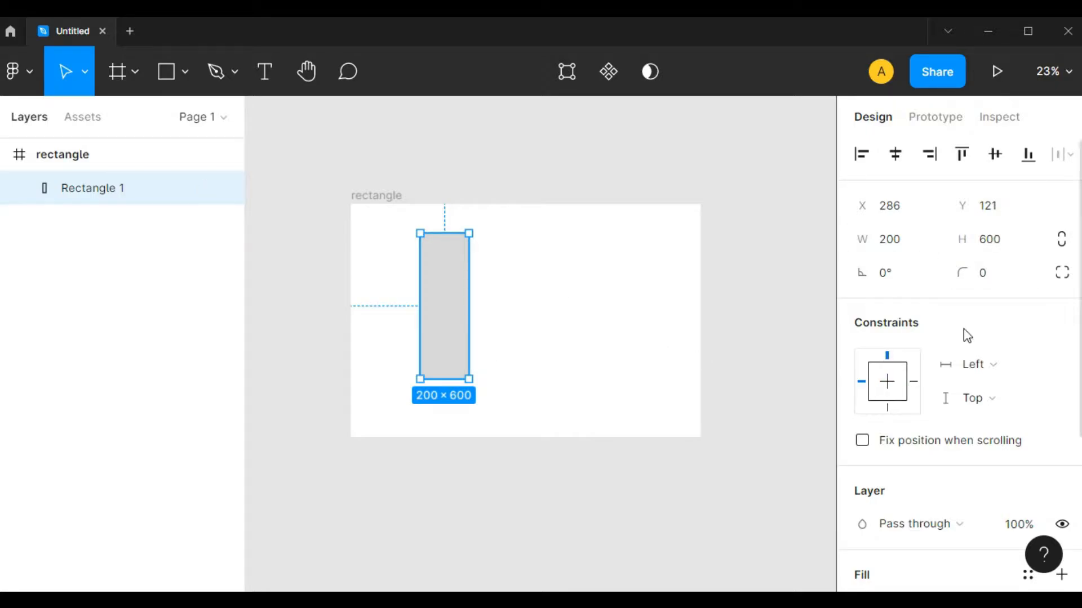
scroll(958, 350, "down", 3)
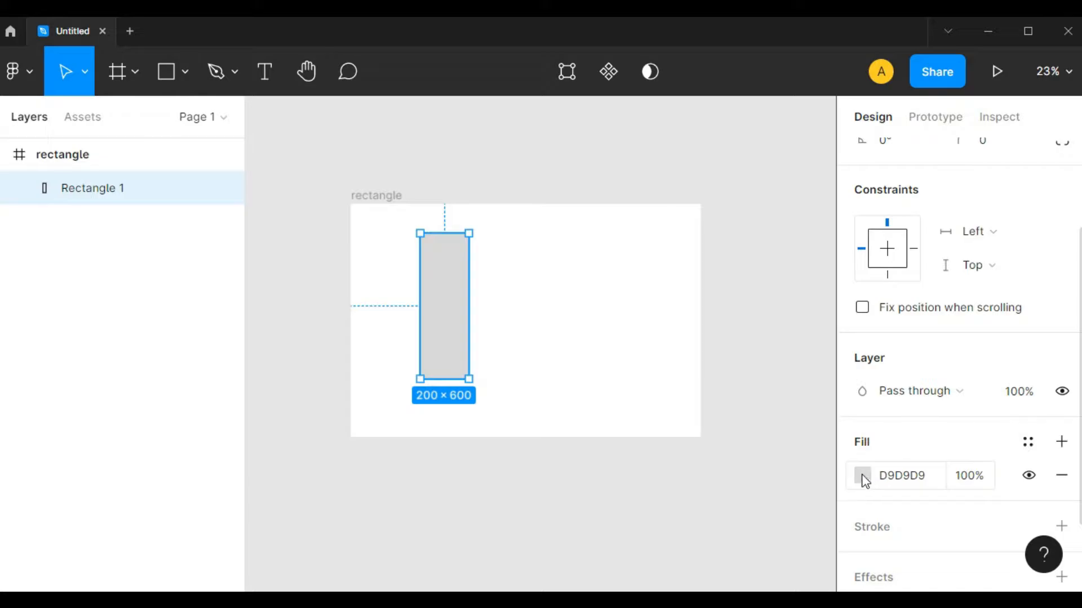
left_click(921, 479)
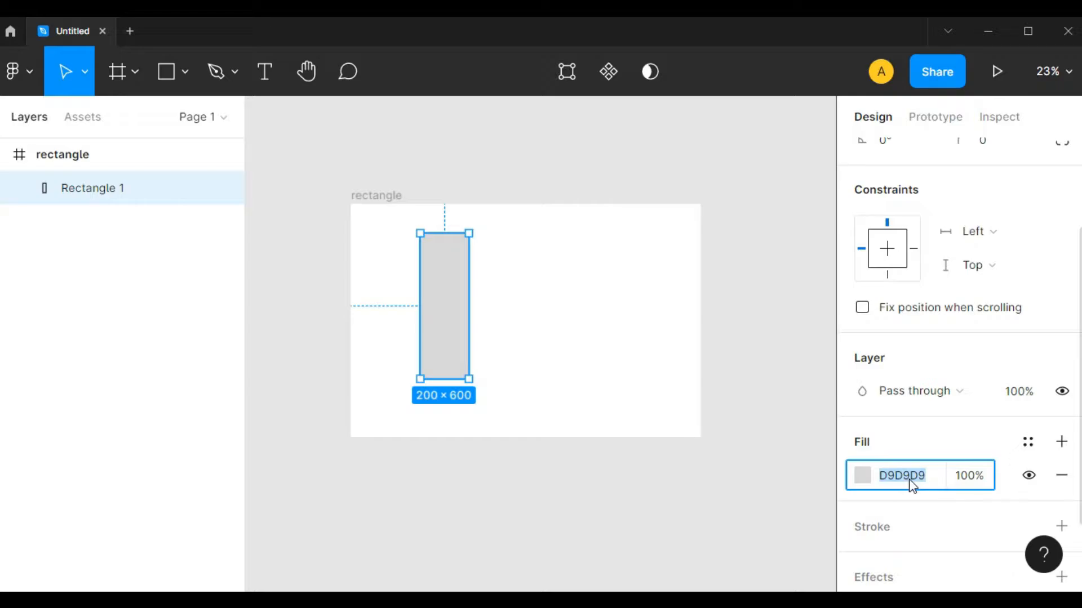
type("ff0000")
key("Return")
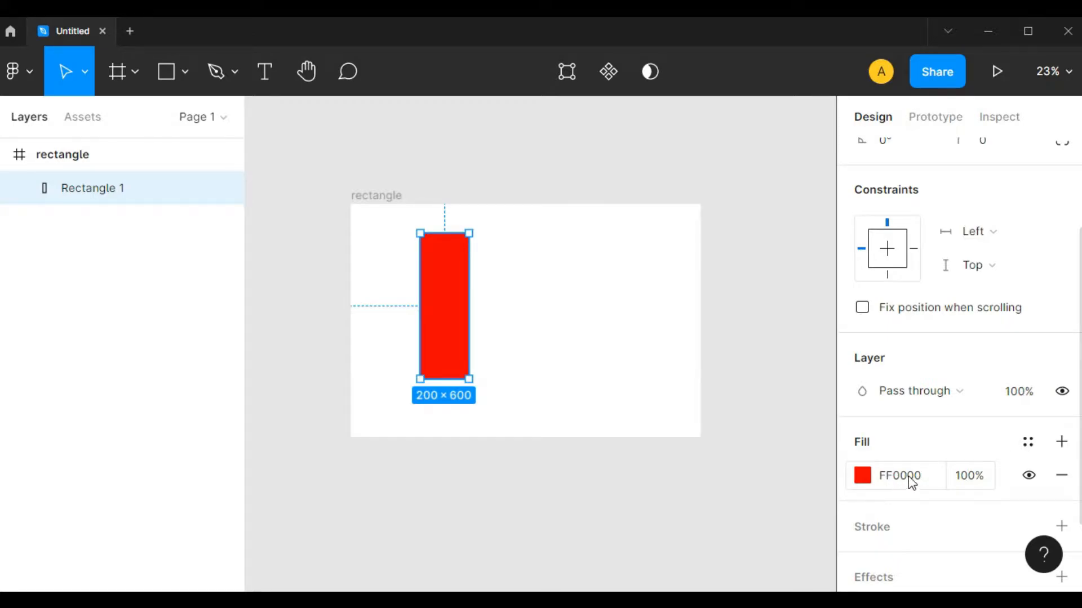
Change the rectangle's fill to dark green 04441D at 100% opacity using the colour picker, then deselect the shape
left_click(866, 482)
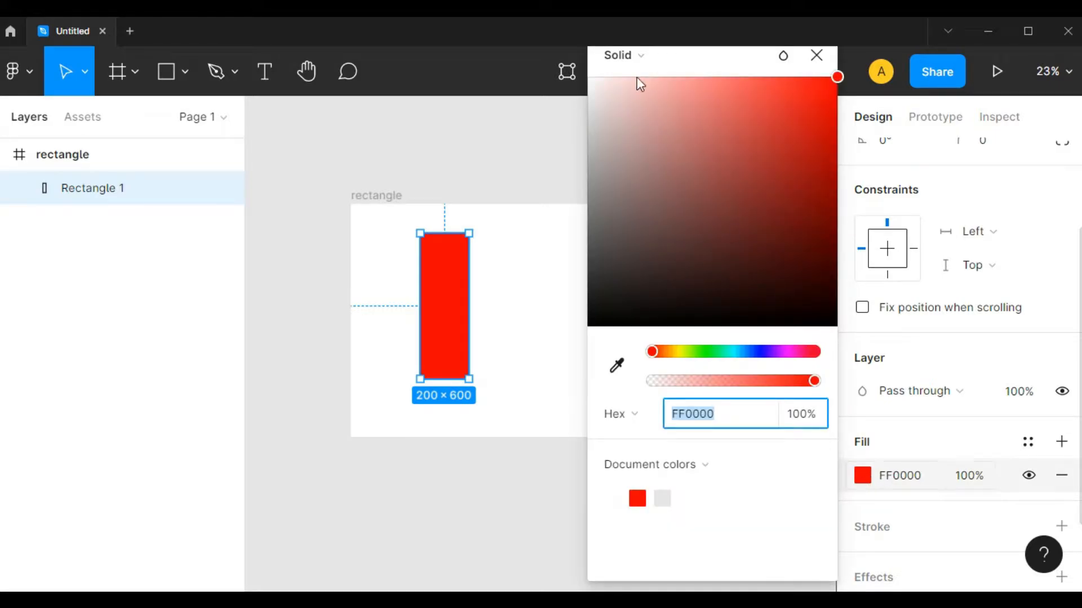
left_click_drag(652, 352, 720, 360)
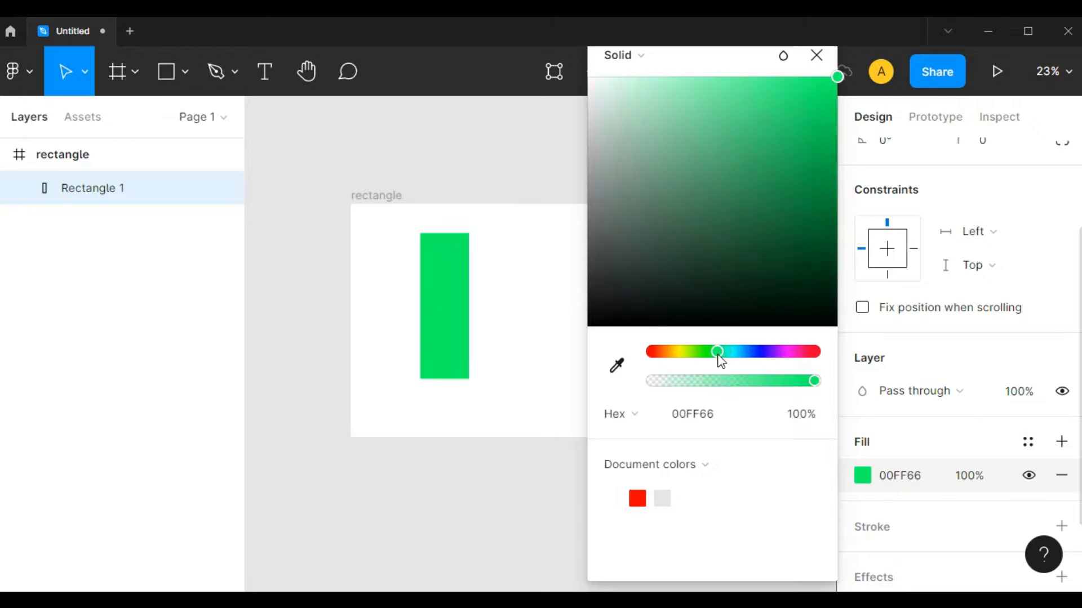
left_click_drag(689, 199, 823, 266)
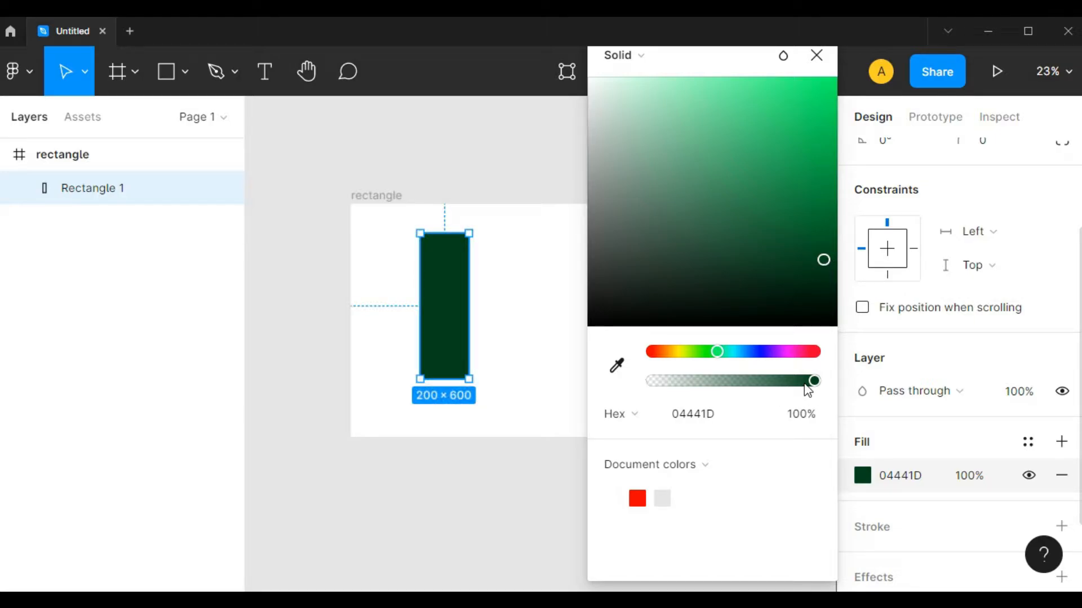
mouse_move(808, 390)
left_mouse_down()
mouse_move(728, 397)
mouse_move(824, 392)
left_mouse_up()
left_click(816, 56)
left_click(601, 344)
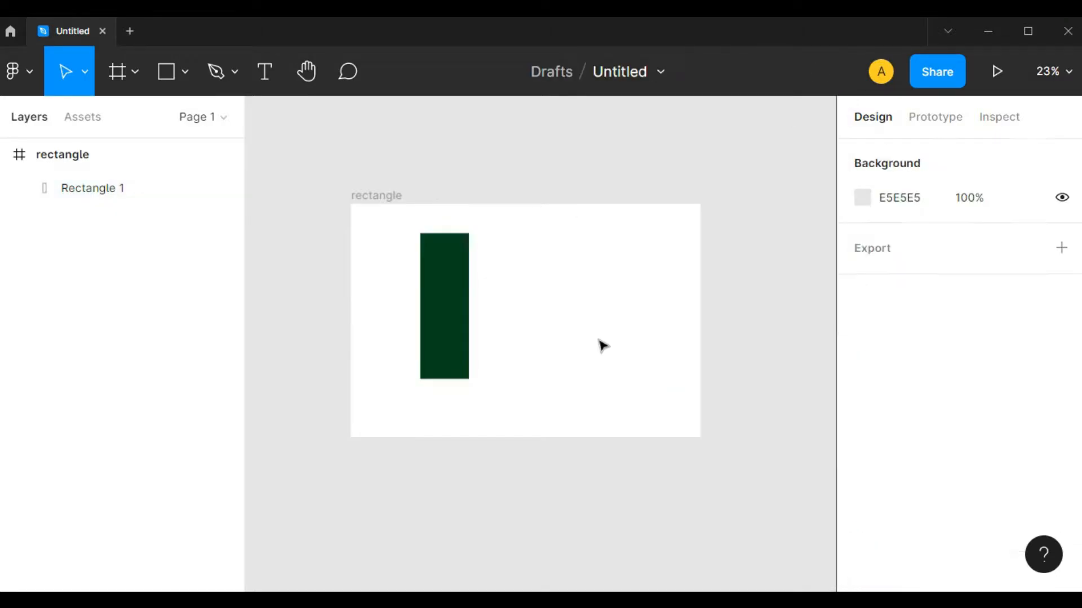
Set the rectangle's rotation to 10°
left_click(445, 315)
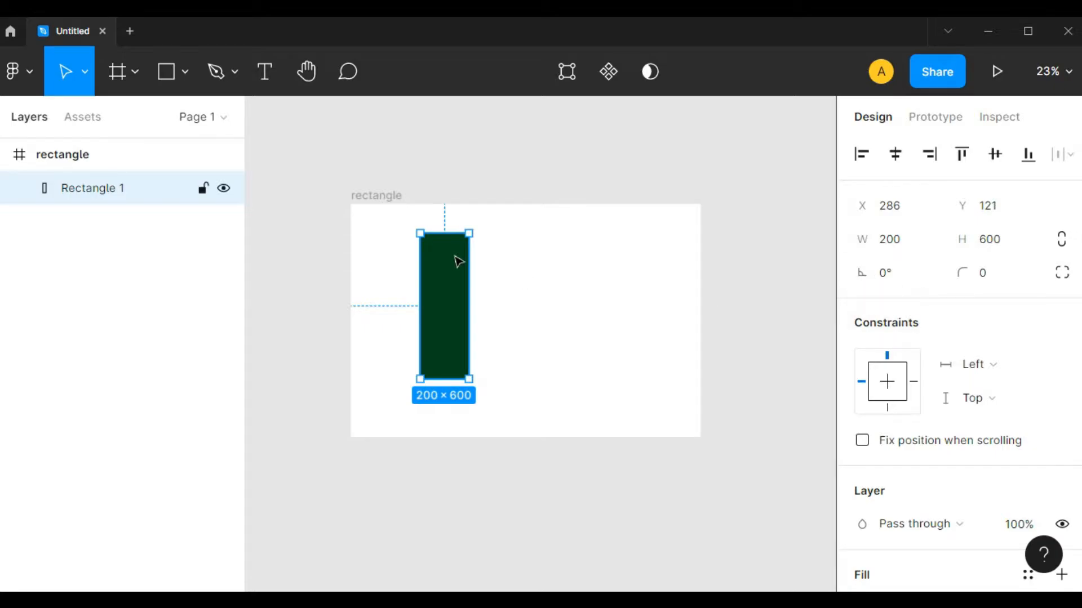
left_click(905, 281)
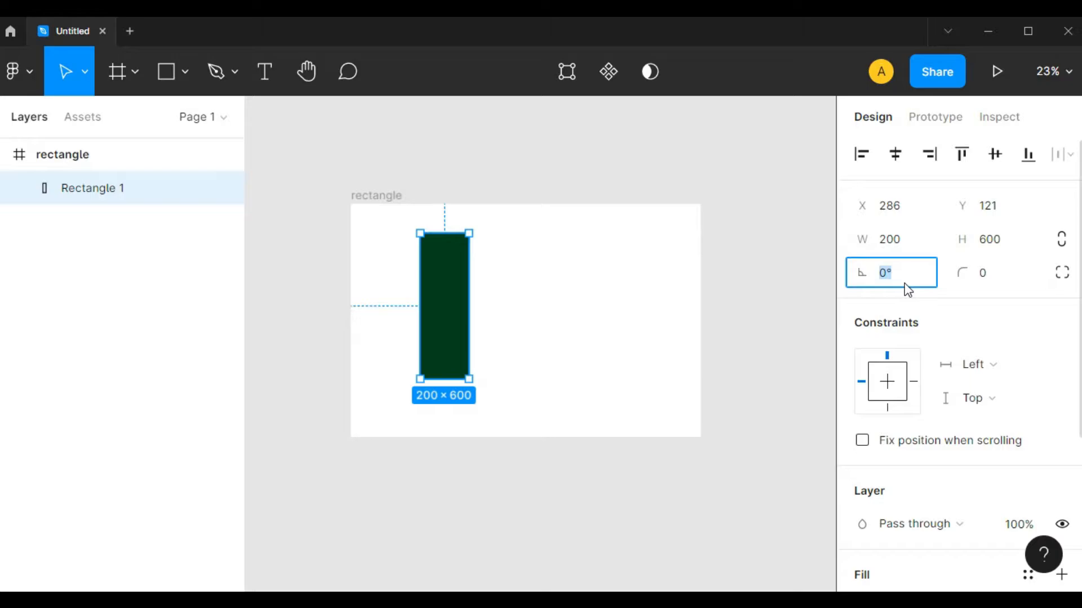
type("10")
key("Return")
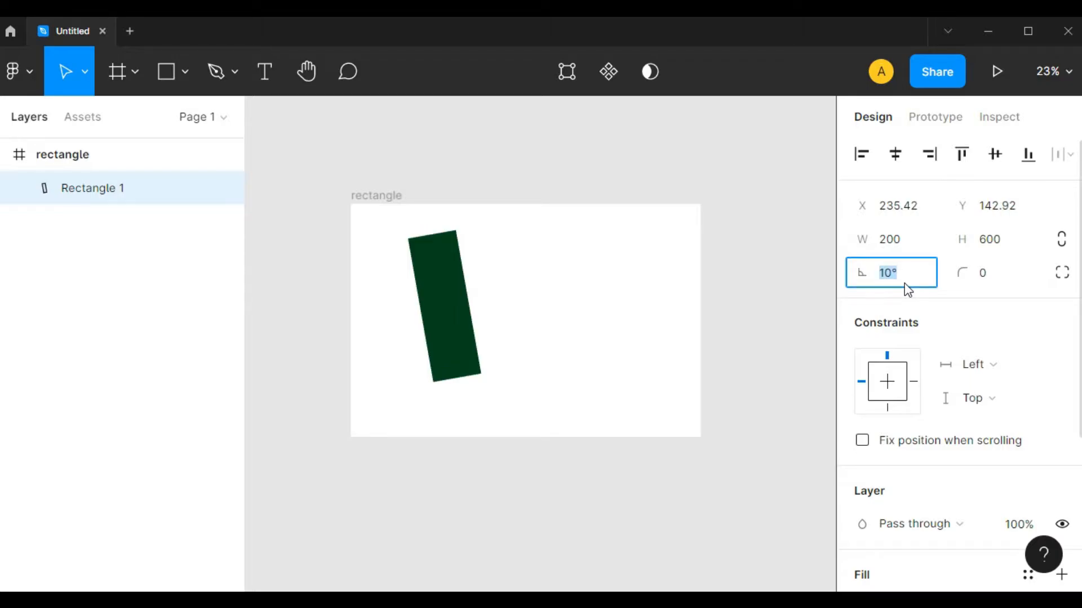
Increase the rectangle's rotation in 10° increments, past 180°, up to -140°
key("shift+Up")
key("shift+Up")
key("shift+Up")
key("shift+Up")
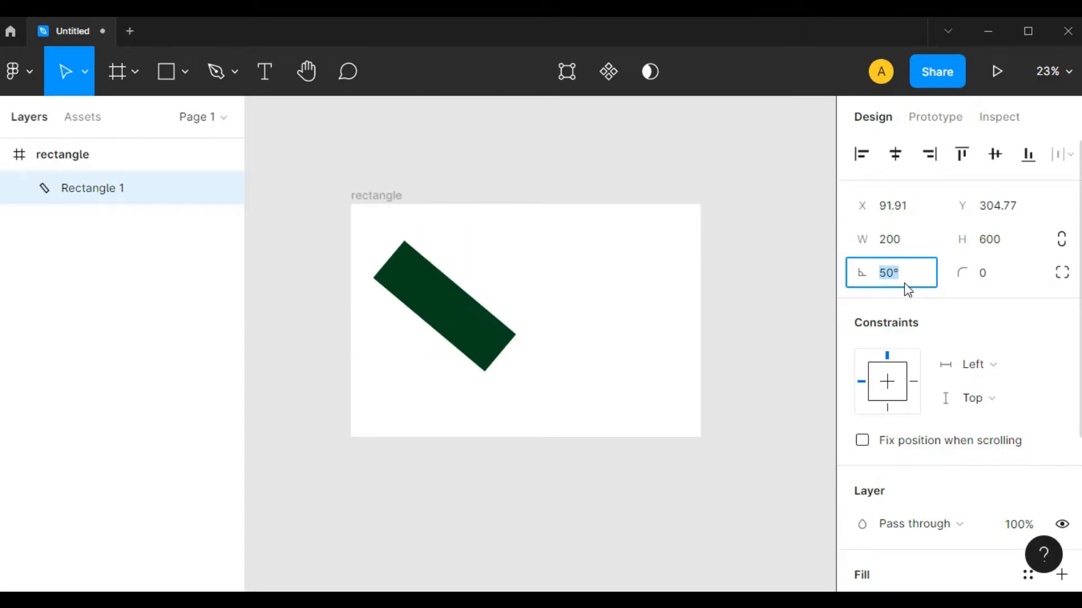
key("shift+Up")
key("shift+Up")
key("shift+Up")
key("shift+Up")
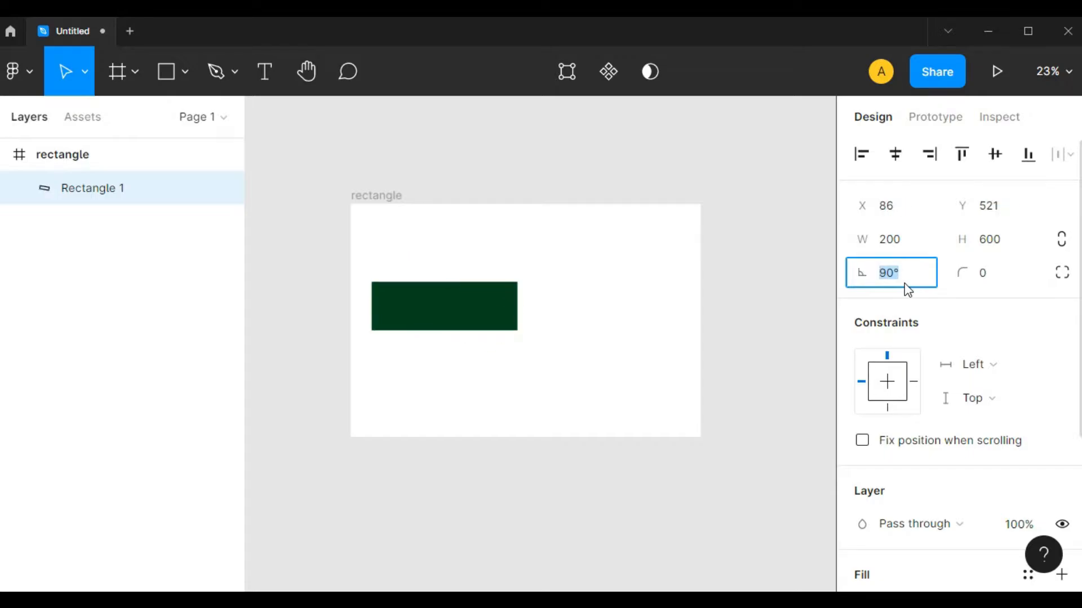
key("shift+Up")
key("shift+Up")
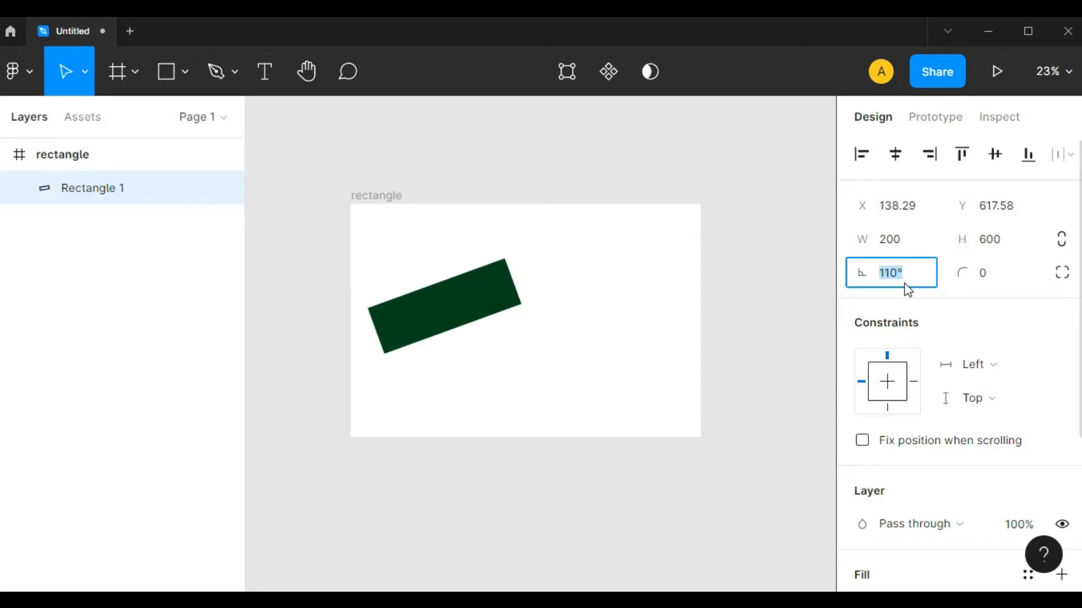
key("shift+Up")
key("shift+Up")
key("shift+Up")
key("shift+Up")
key("shift+Up")
key("shift+Up")
key("shift+Up")
key("shift+Up")
key("shift+Up")
key("shift+Up")
key("shift+Up")
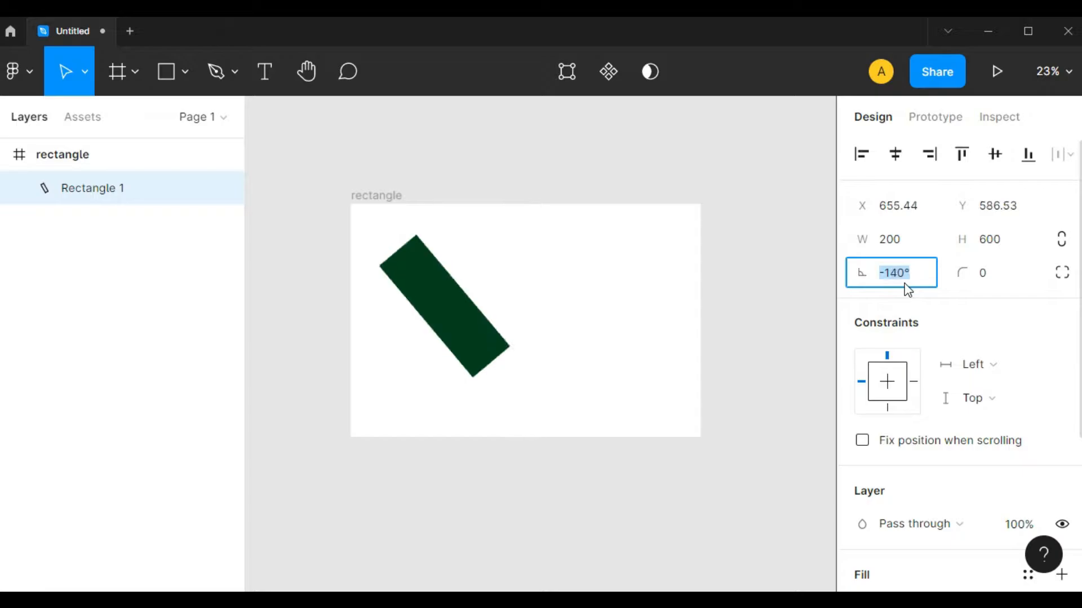
Decrease the rectangle's rotation in 10° increments through more than a full turn, ending at 130°
key("shift+Down")
key("shift+Down")
key("shift+Down")
key("shift+Down")
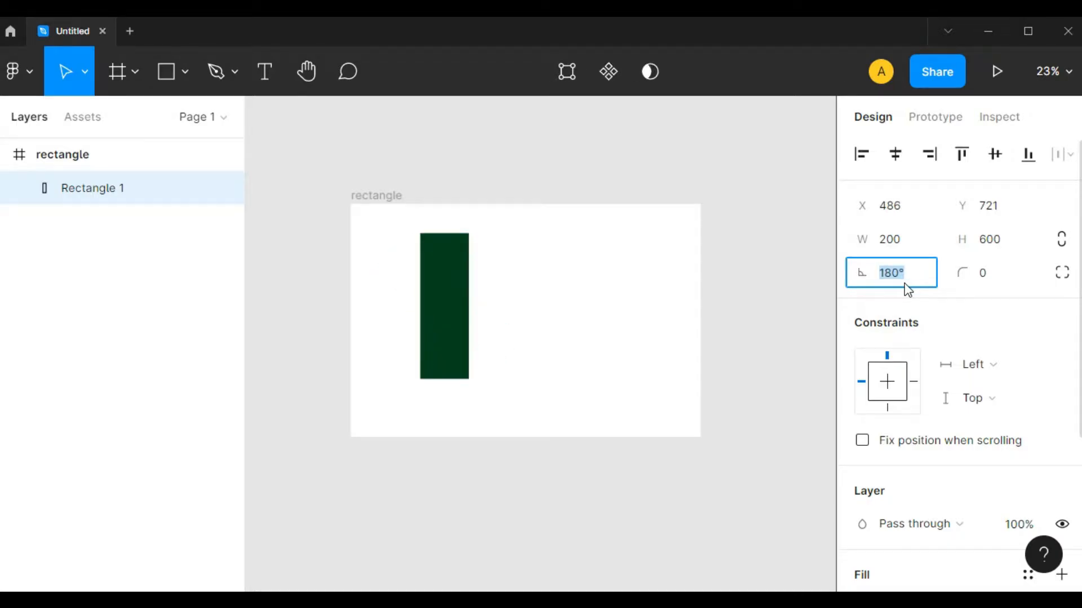
key("shift+Down")
key("shift+Down")
key("shift+Down")
key("shift+Down")
key("shift+Down")
key("shift+Down")
key("shift+Down")
key("shift+Down")
key("shift+Down")
key("shift+Down")
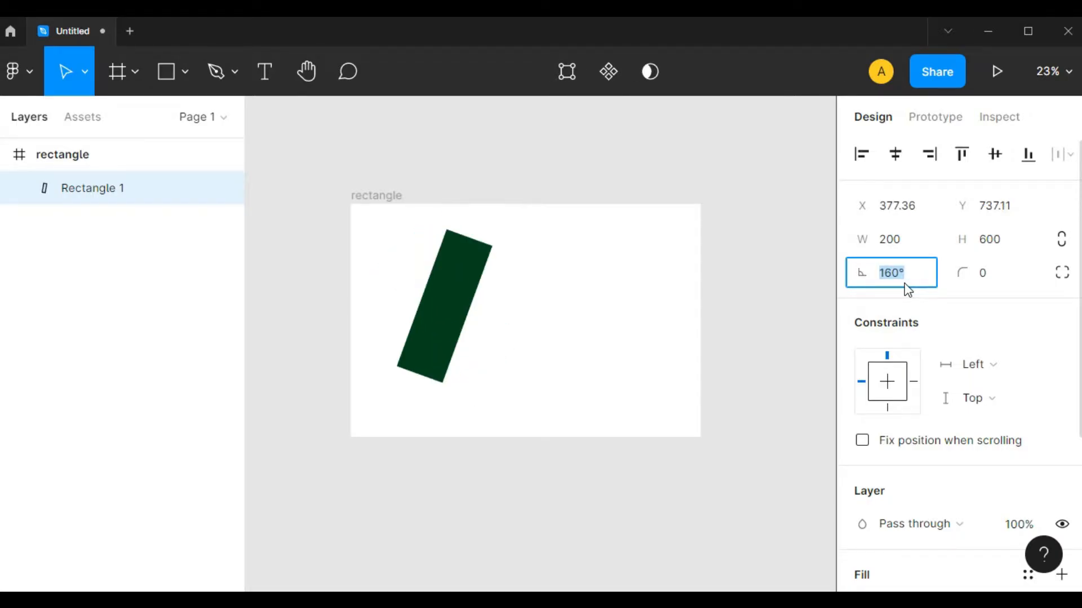
key("shift+Down")
key("shift+Down")
key("shift+Down")
key("shift+Down")
key("shift+Down")
key("shift+Down")
key("shift+Down")
key("shift+Down")
key("shift+Down")
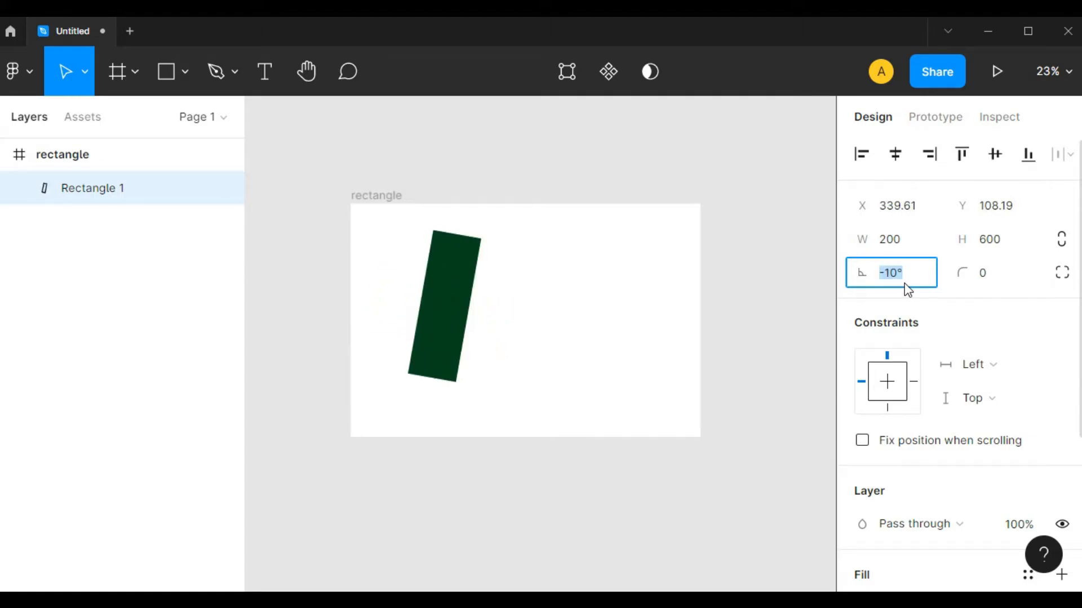
key("shift+Up")
key("shift+Down")
key("shift+Down")
key("shift+Down")
key("shift+Down")
key("shift+Down")
key("shift+Down")
key("shift+Down")
key("shift+Down")
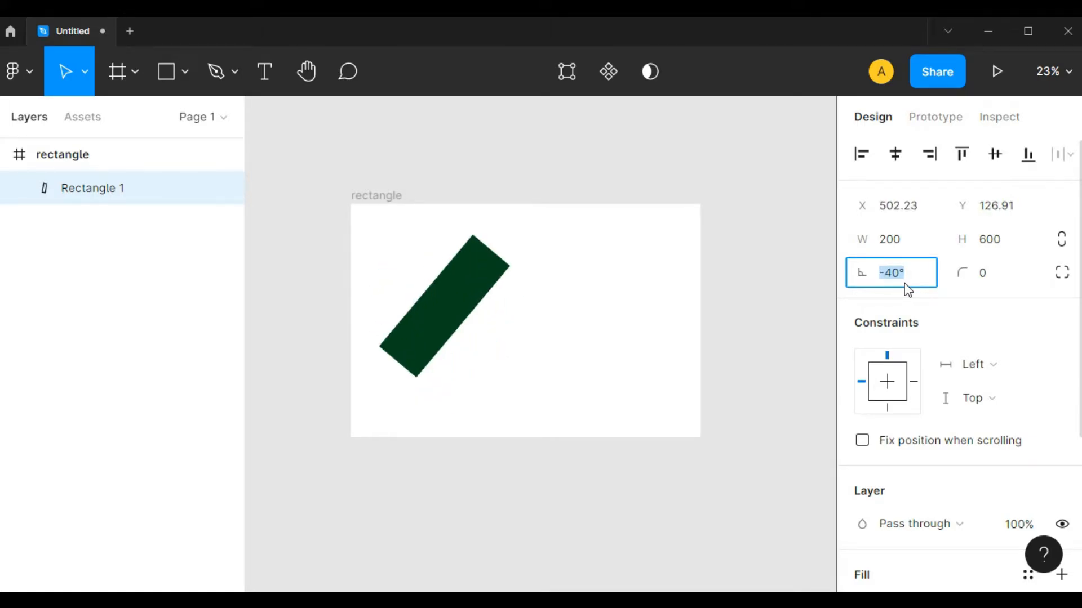
key("shift+Down")
key("shift+Down")
key("shift+Down")
key("shift+Down")
key("shift+Down")
key("shift+Down")
key("shift+Down")
key("shift+Down")
key("shift+Down")
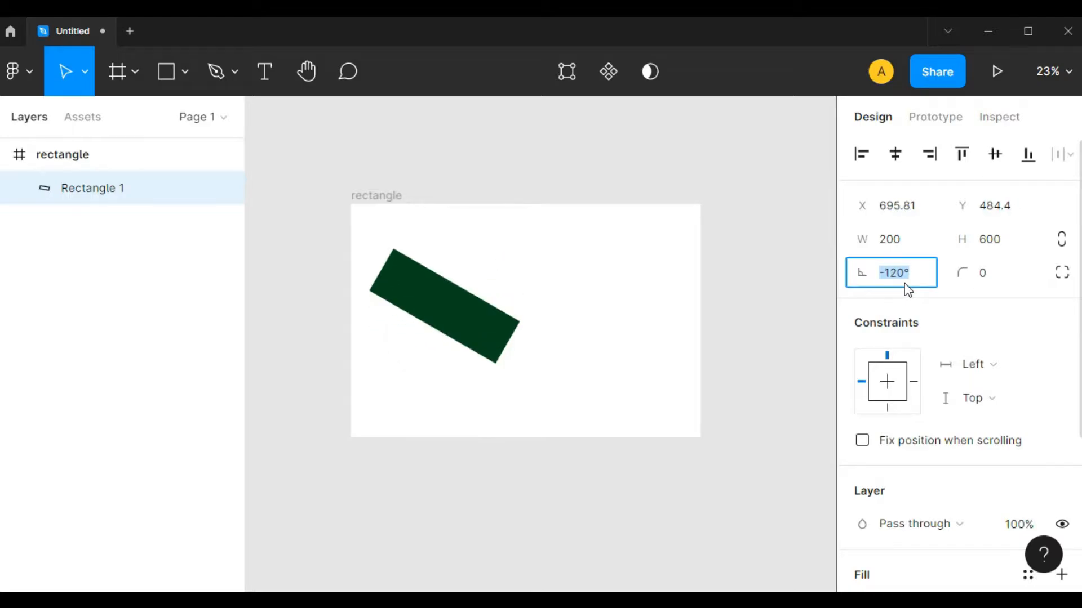
key("shift+Down")
key("shift+Down")
key("shift+Down")
key("shift+Down")
key("shift+Down")
key("shift+Down")
key("shift+Down")
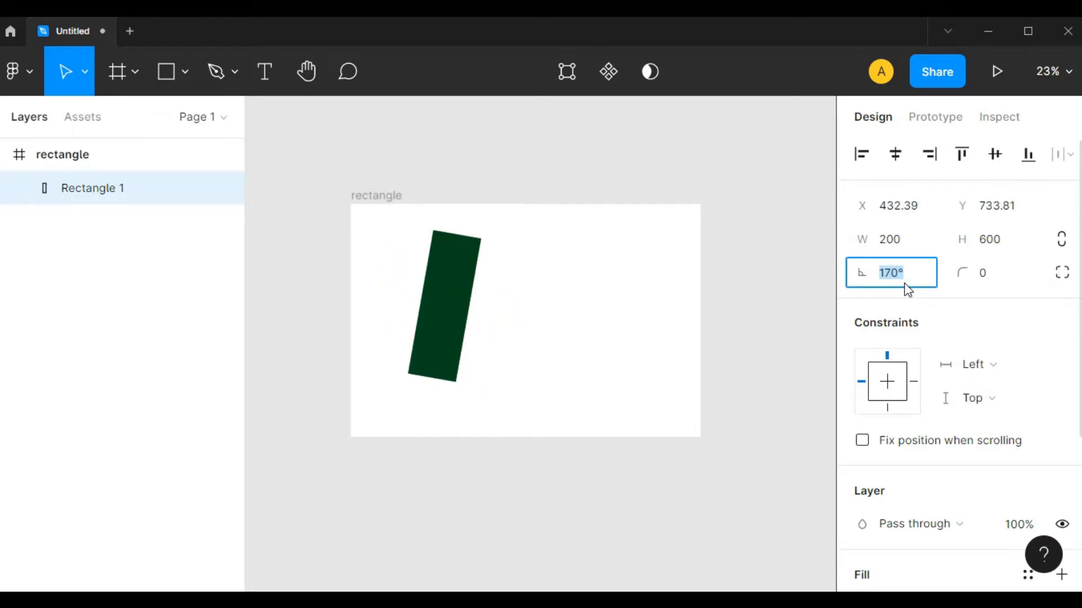
key("shift+Up")
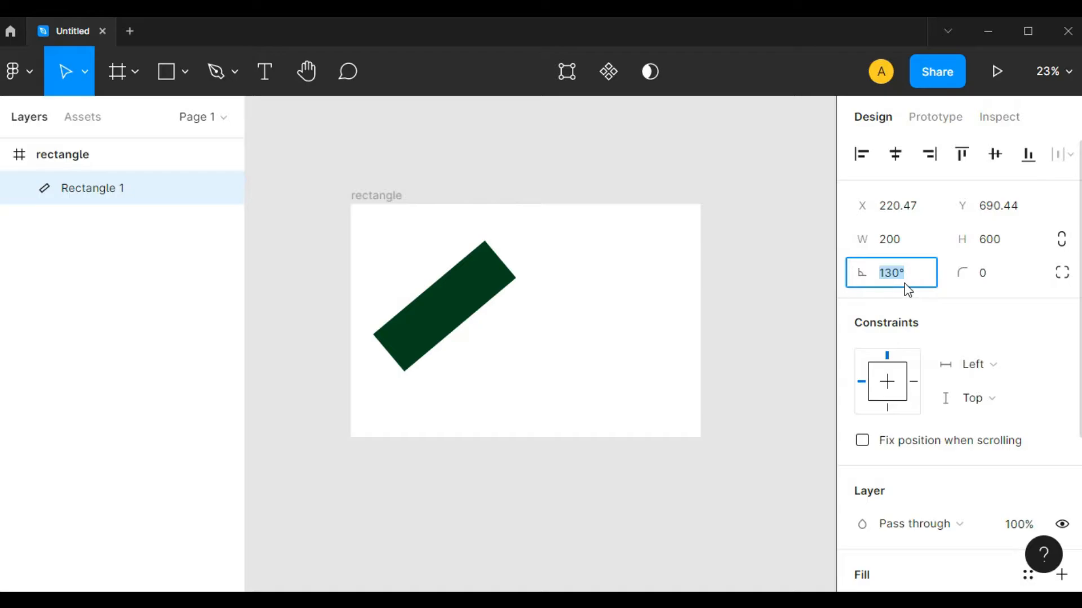
Set the rectangle's rotation to exactly 45°
type("45")
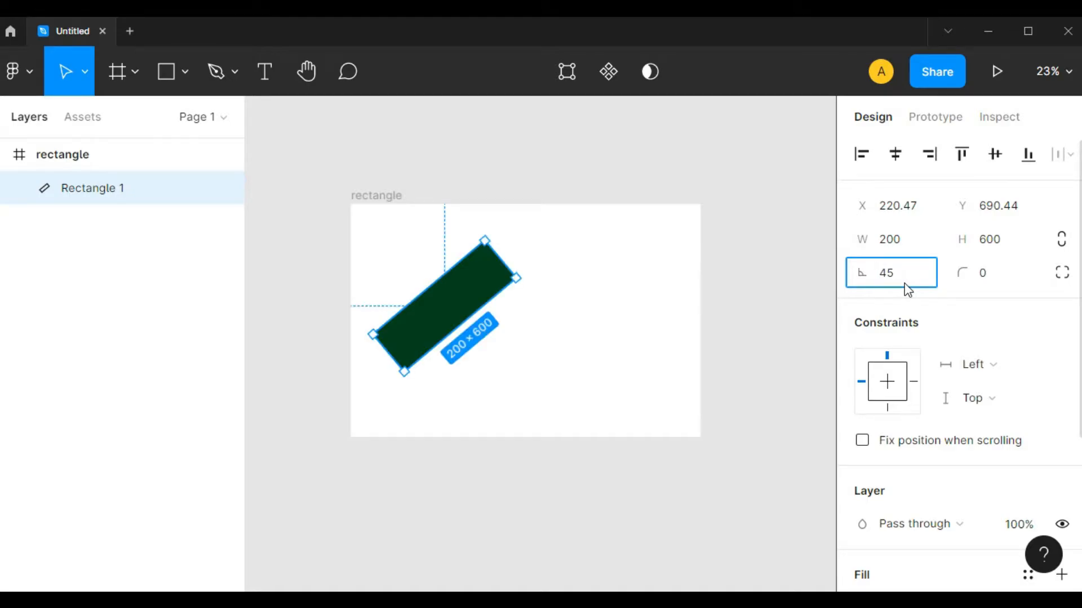
key("Return")
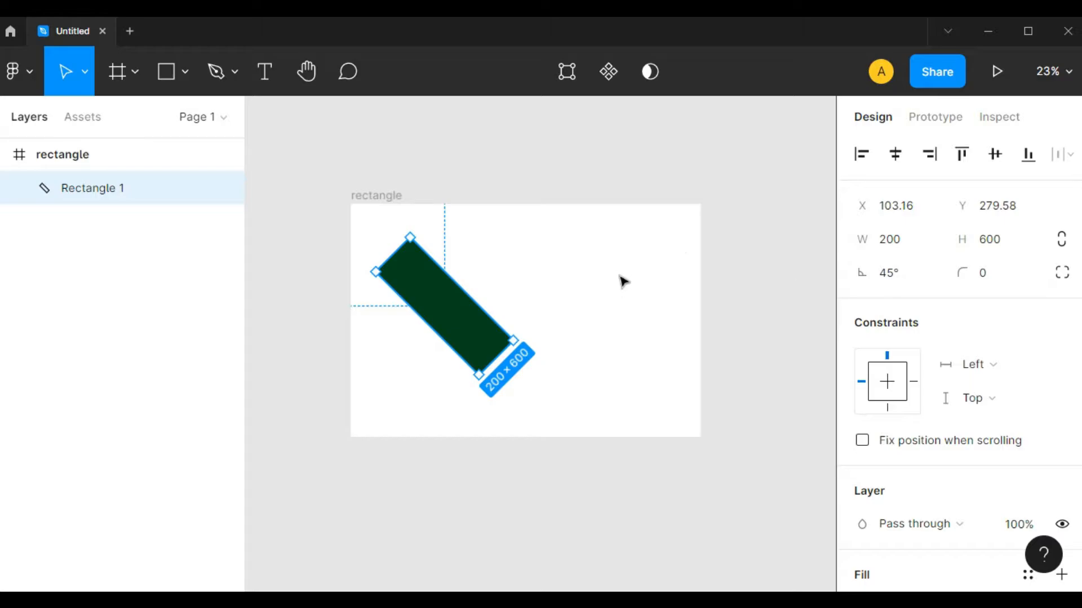
Rotate the rectangle freehand about its centre several times in both directions, ending at about 19.7°
left_click(597, 312)
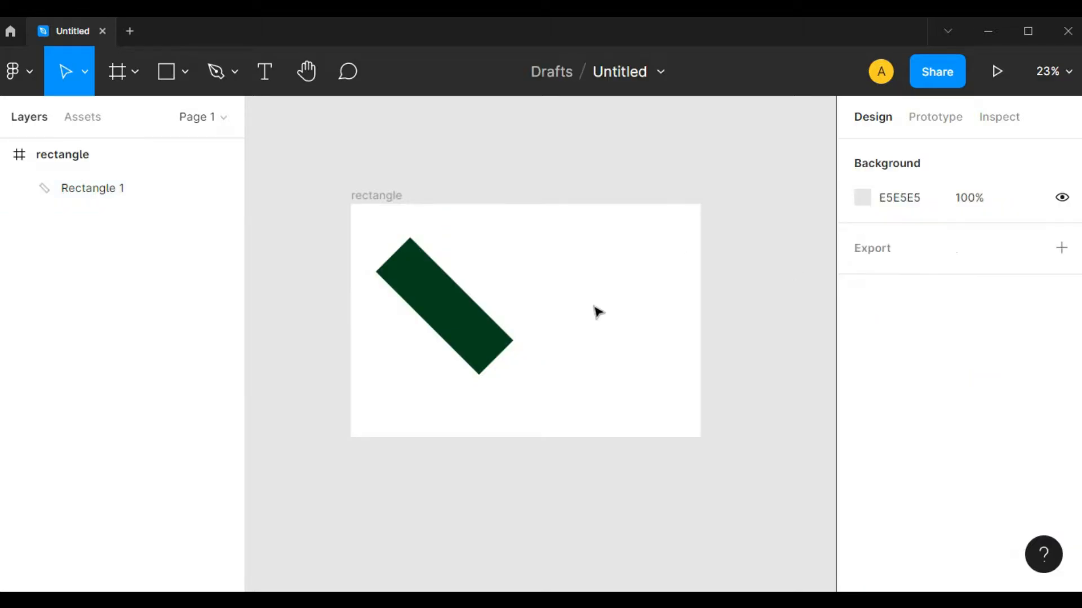
left_click(459, 316)
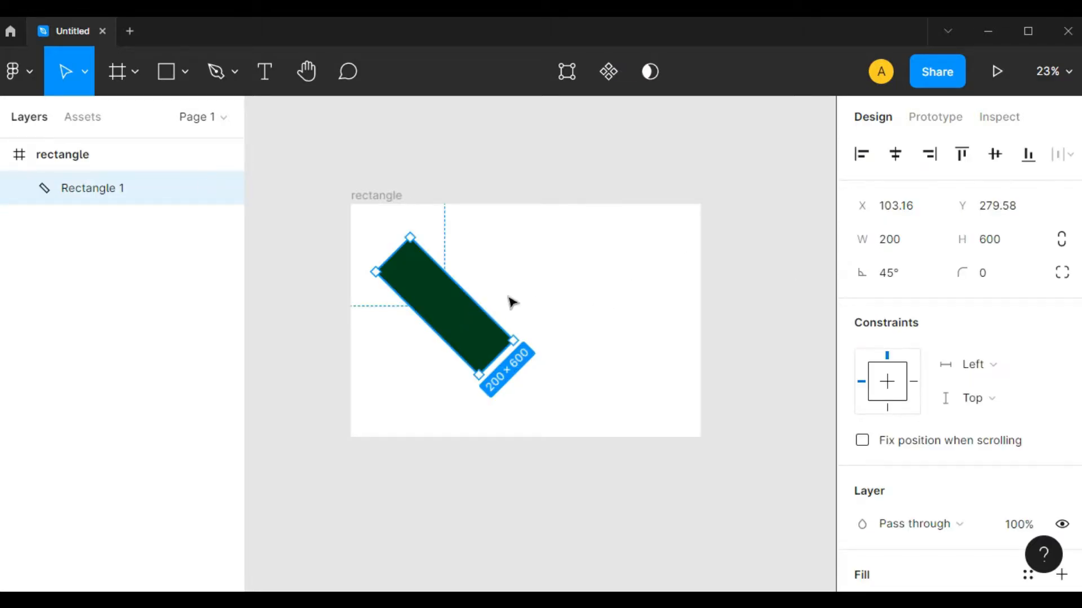
left_click(541, 281)
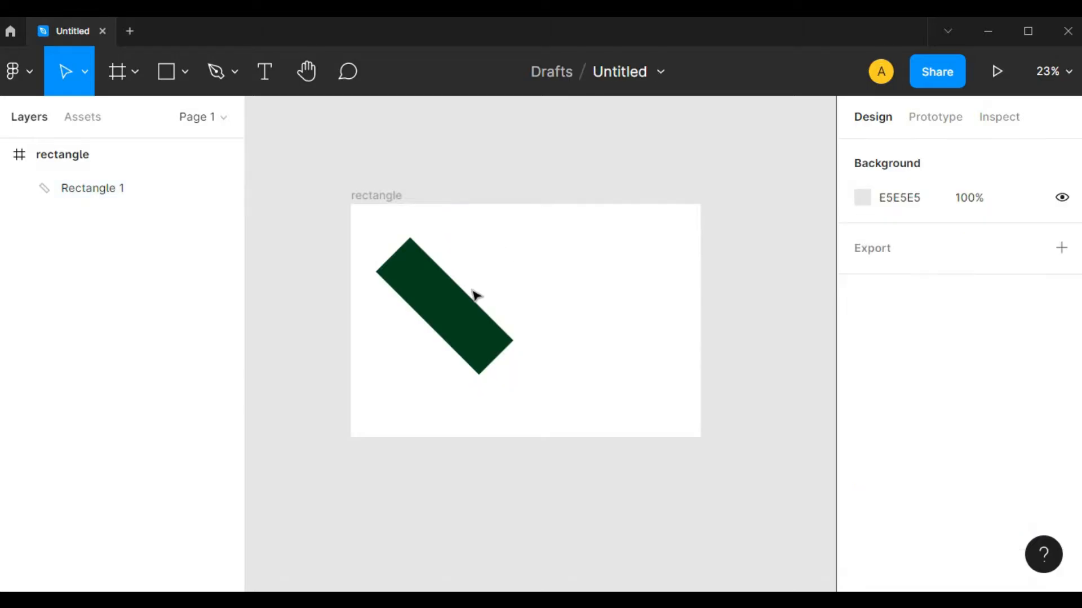
left_click(418, 276)
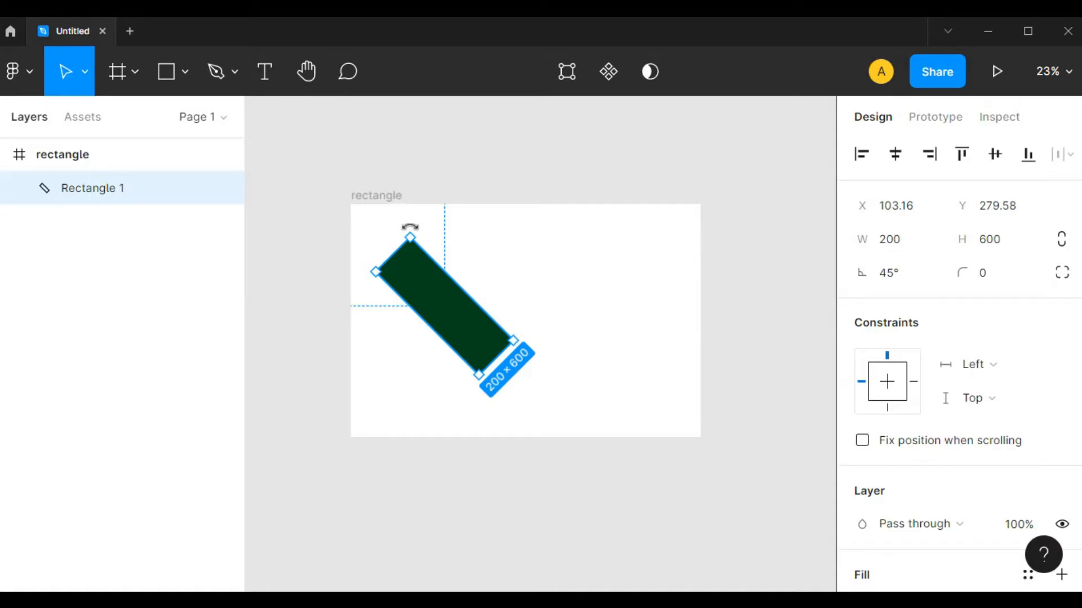
mouse_move(410, 226)
left_mouse_down()
mouse_move(457, 232)
mouse_move(502, 256)
mouse_move(503, 352)
mouse_move(489, 372)
mouse_move(526, 346)
mouse_move(558, 273)
mouse_move(496, 220)
mouse_move(424, 210)
mouse_move(398, 226)
left_mouse_up()
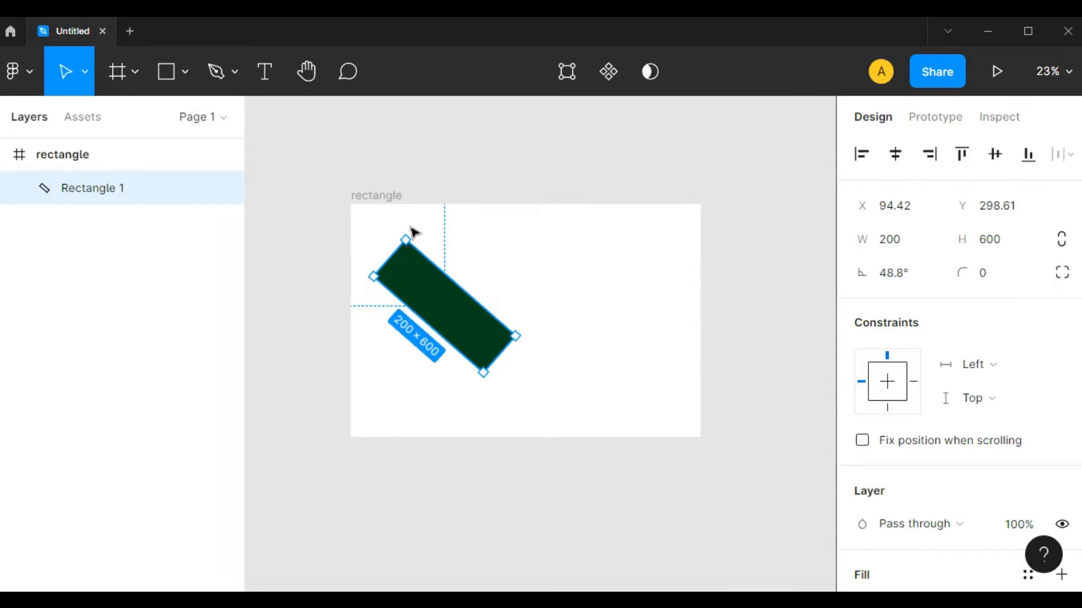
left_click_drag(400, 229, 525, 281)
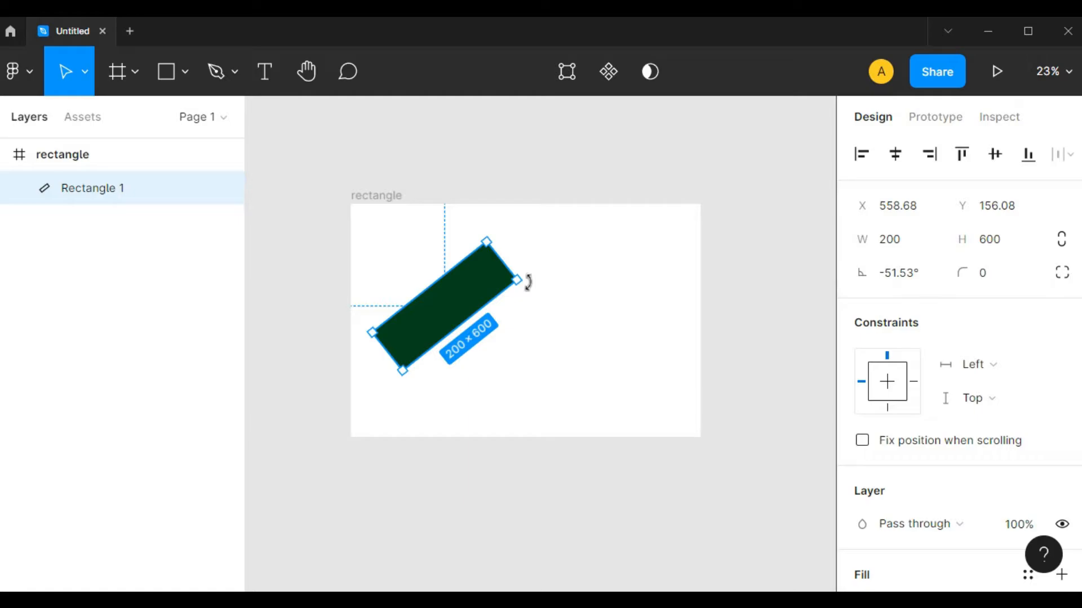
mouse_move(528, 282)
left_mouse_down()
mouse_move(529, 261)
mouse_move(532, 274)
left_mouse_up()
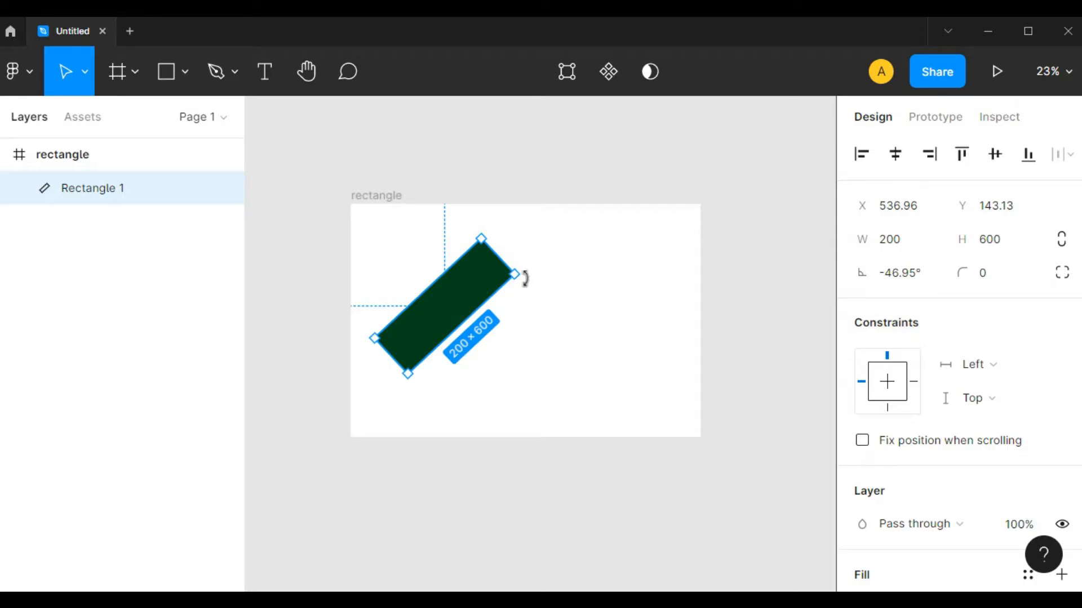
left_click_drag(525, 278, 449, 224)
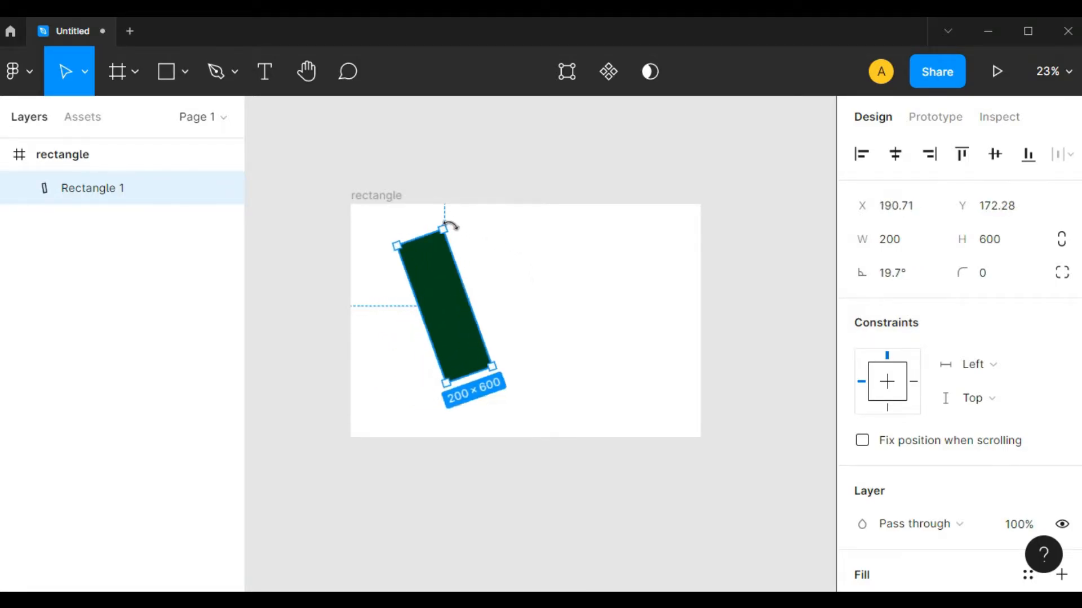
Increase the rectangle's rotation in 1° increments to 33.7°
left_click(907, 278)
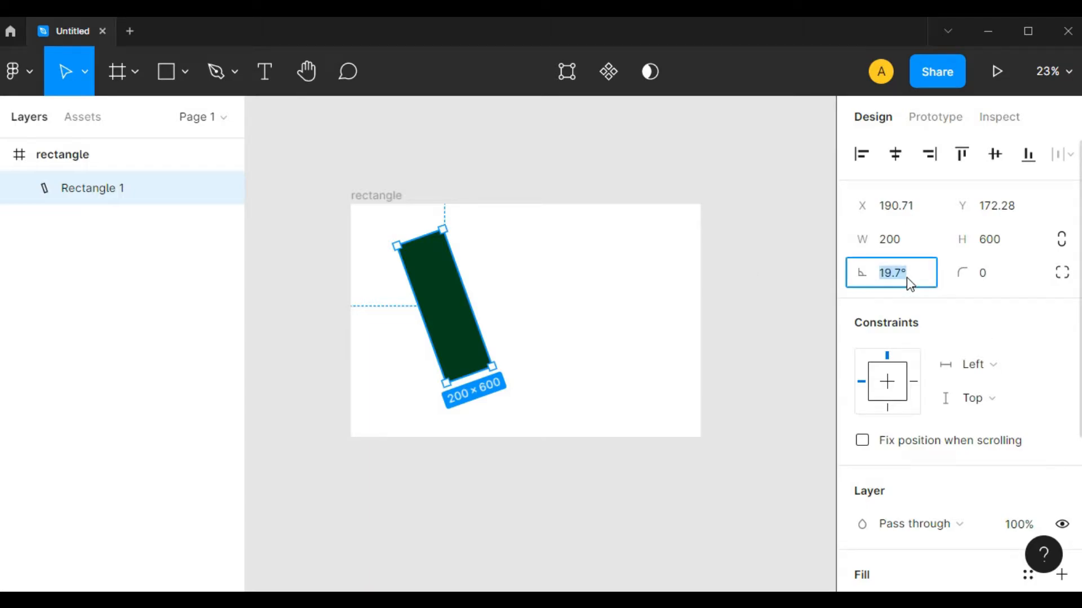
key("Up")
key("Up")
key("Up")
key("Up")
key("Up")
key("Up")
key("Up")
key("Up")
key("Up")
key("Up")
key("Up")
key("Up")
key("Up")
key("Up")
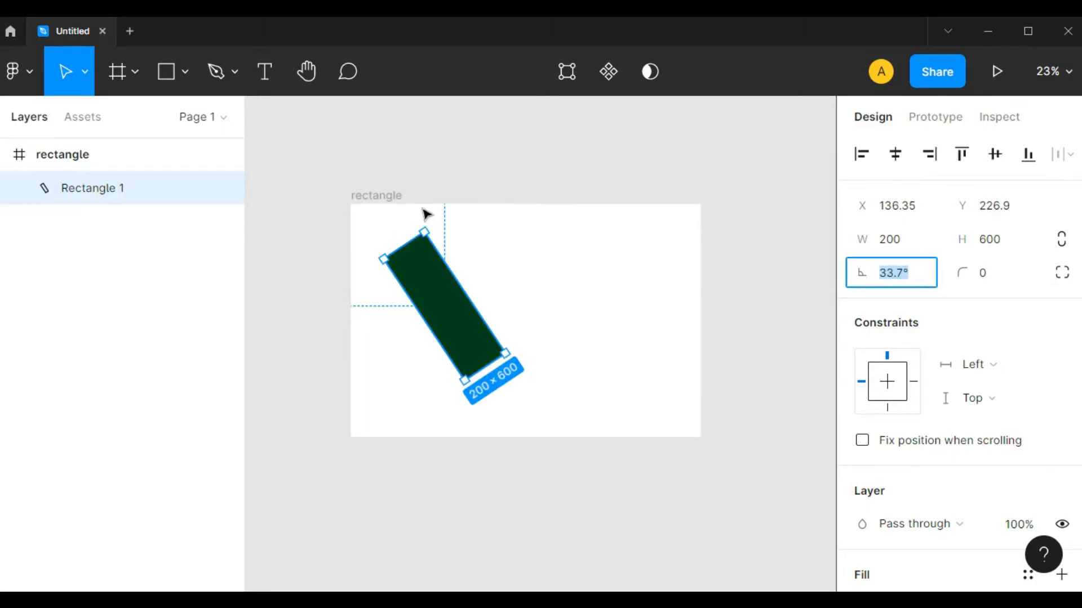
Rotate the rectangle freehand to about -10.9° and deselect it
left_click_drag(430, 219, 498, 209)
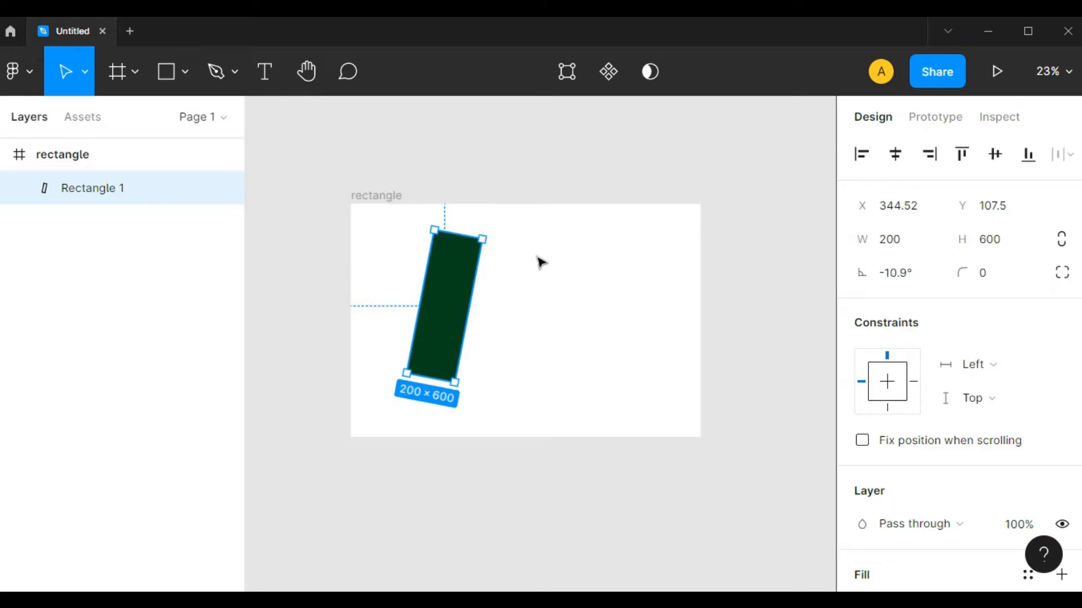
left_click(1004, 281)
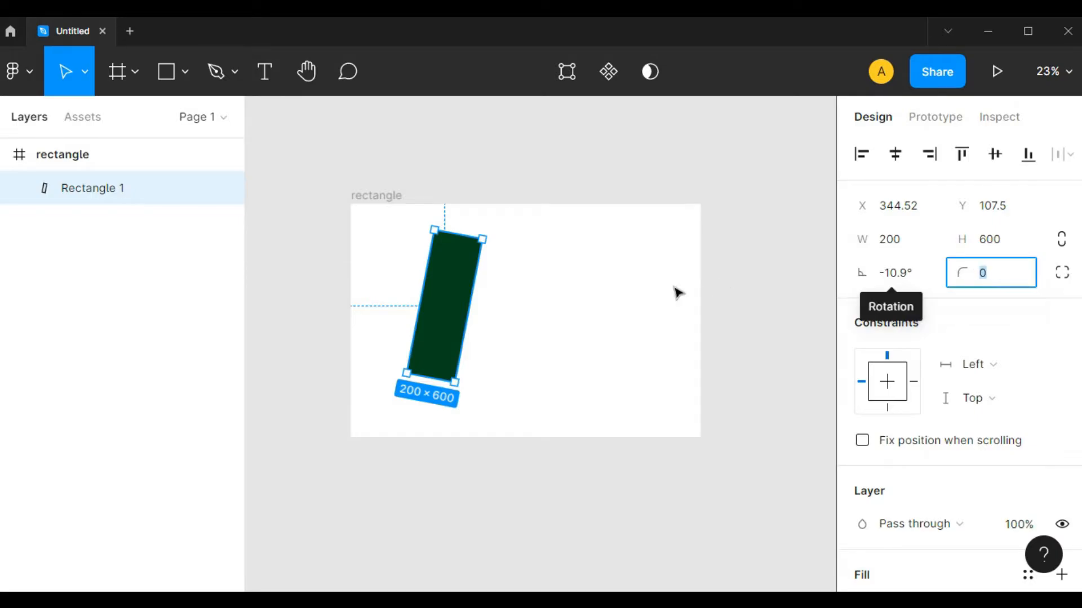
left_click(636, 297)
Round all corners of the rectangle, raising the corner radius in increments of 10 and fine-tuning it to 80
left_click(455, 286)
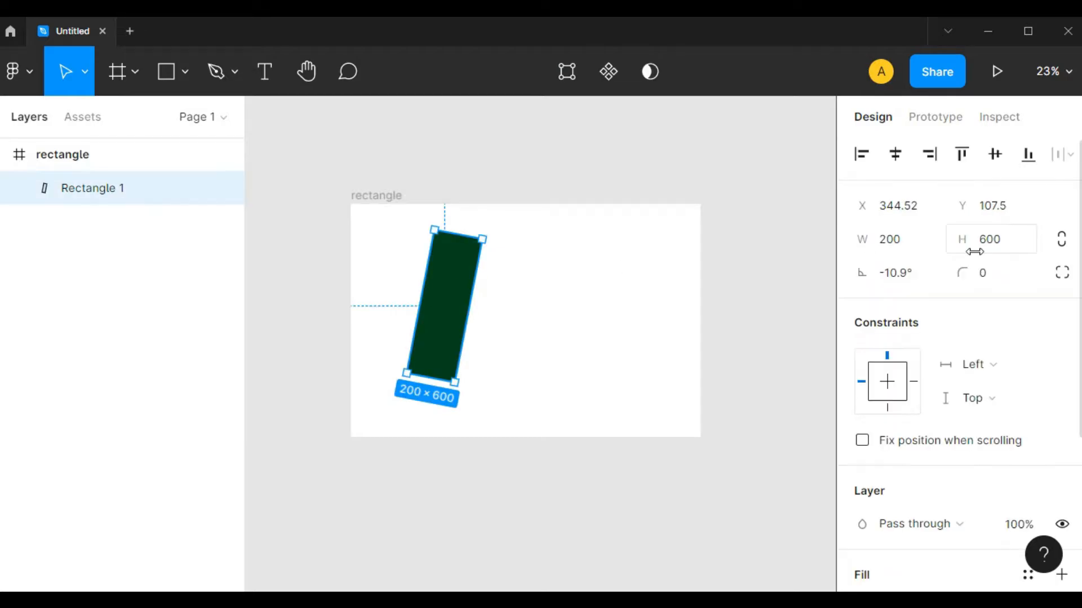
left_click(1005, 280)
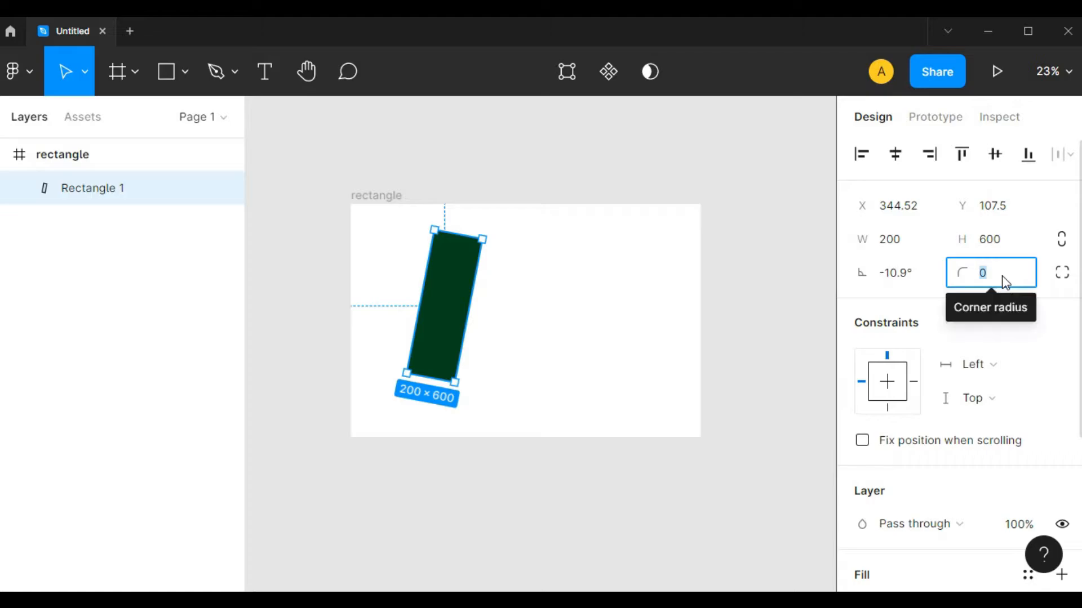
type("2")
key("Return")
key("shift+Up")
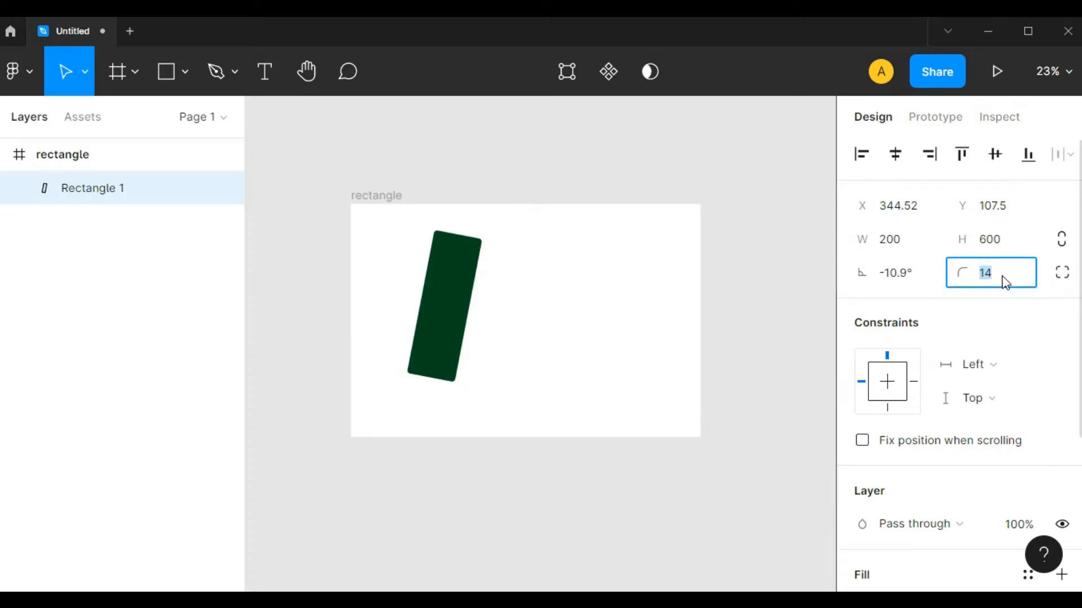
key("shift+Up")
key("shift+Up")
key("shift+Up")
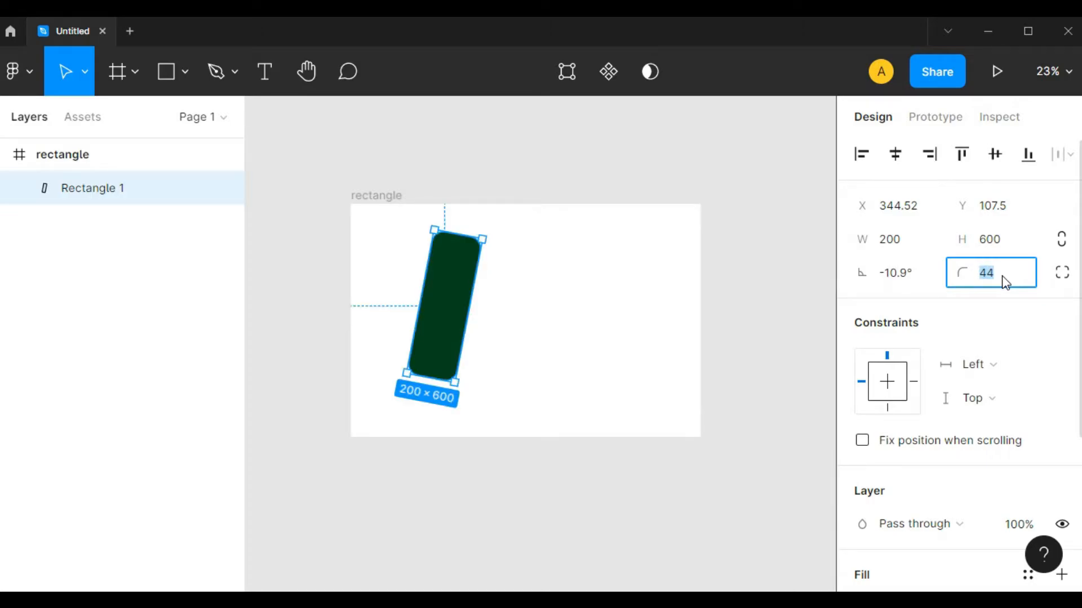
key("shift+Up")
key("shift+Up")
key("shift+Up")
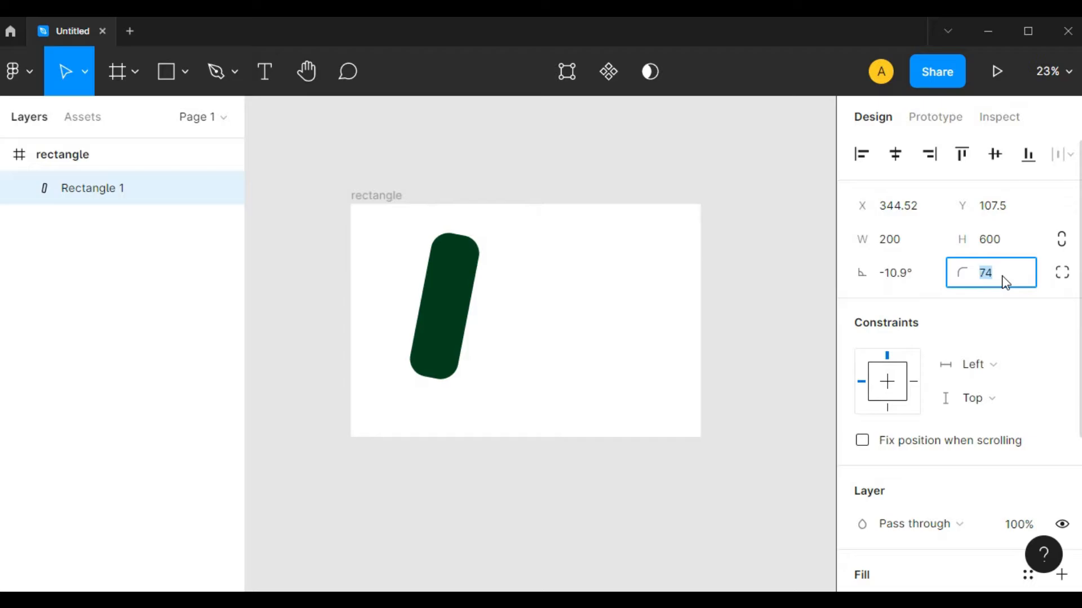
key("shift+Up")
key("Down")
key("Down")
key("Down")
left_click(526, 285)
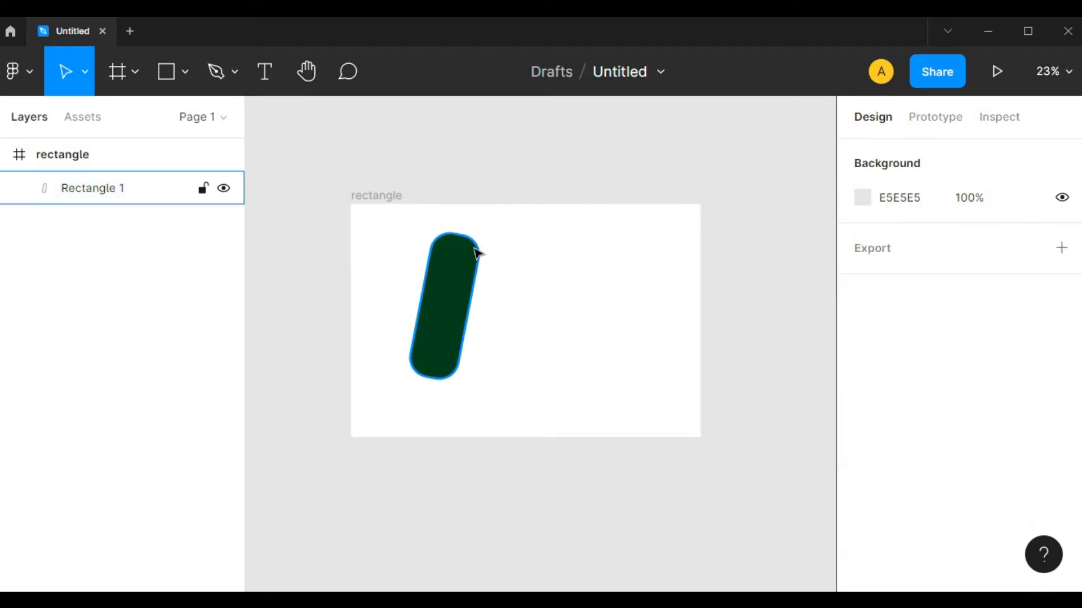
left_click(476, 252)
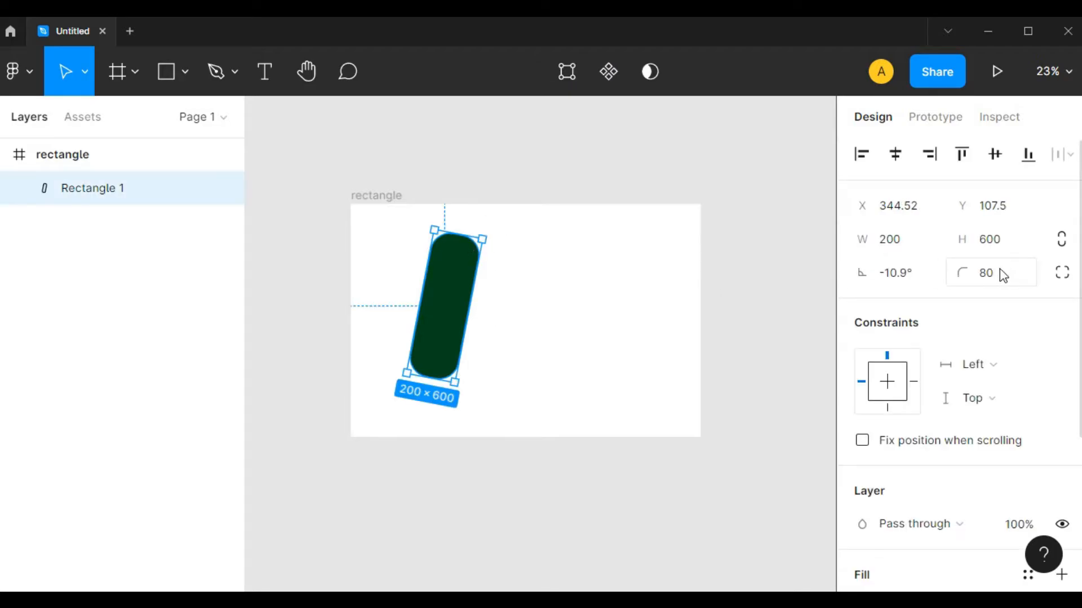
left_click(1025, 276)
left_click(586, 304)
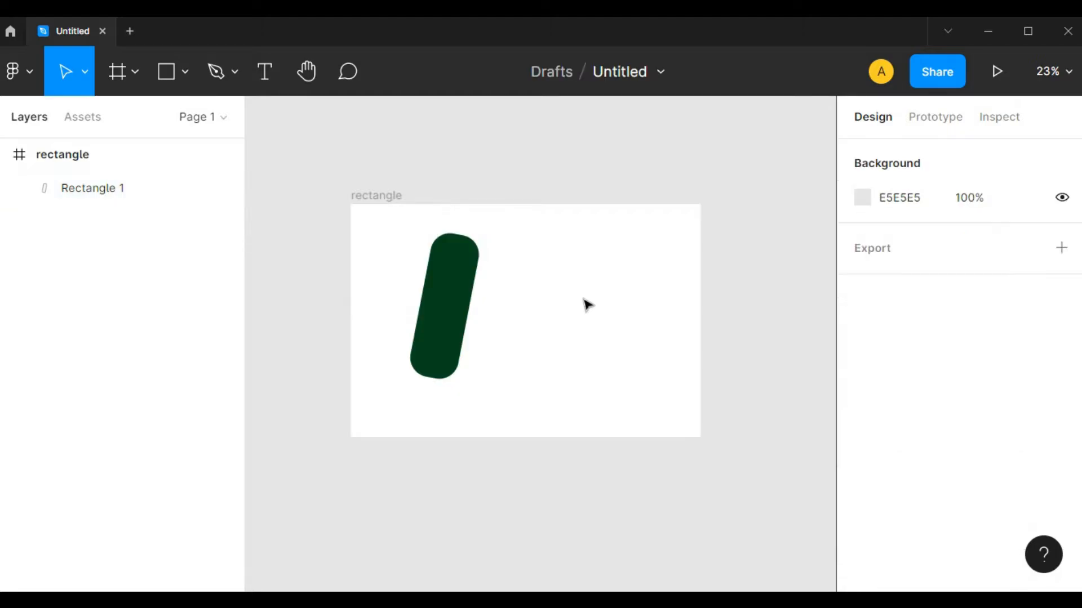
left_click(455, 310)
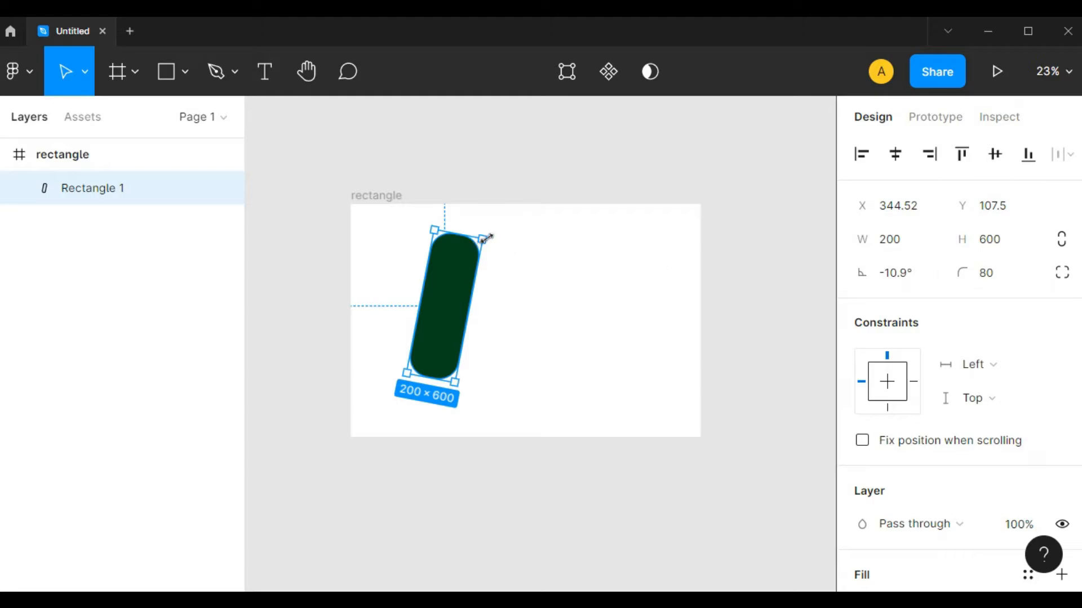
left_click(617, 282)
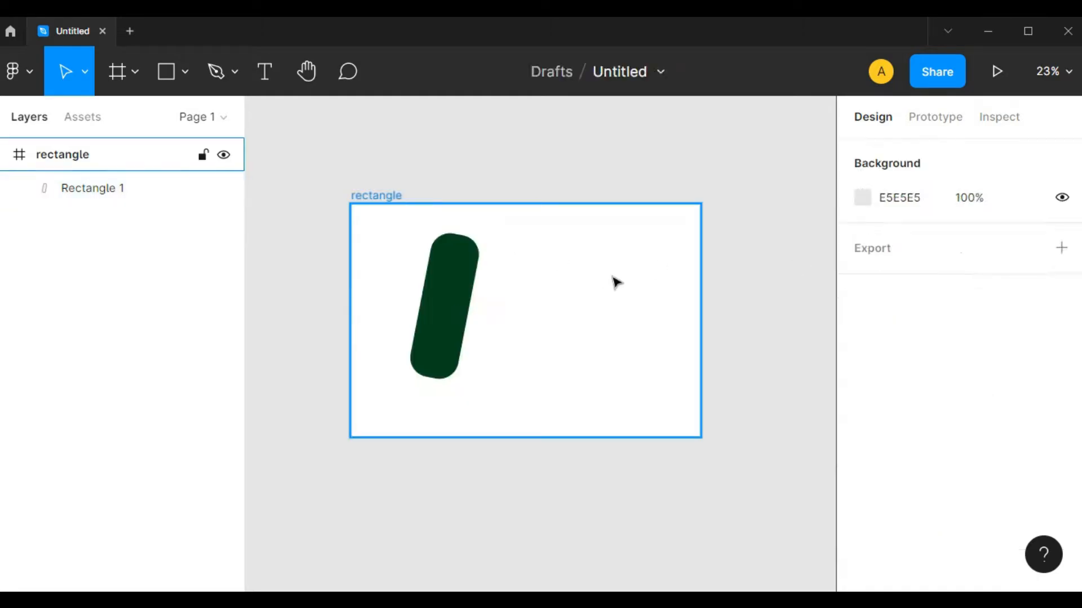
Undo all of the corner radius changes on the rectangle and deselect it
key("ctrl+z")
key("ctrl+z")
key("ctrl+z")
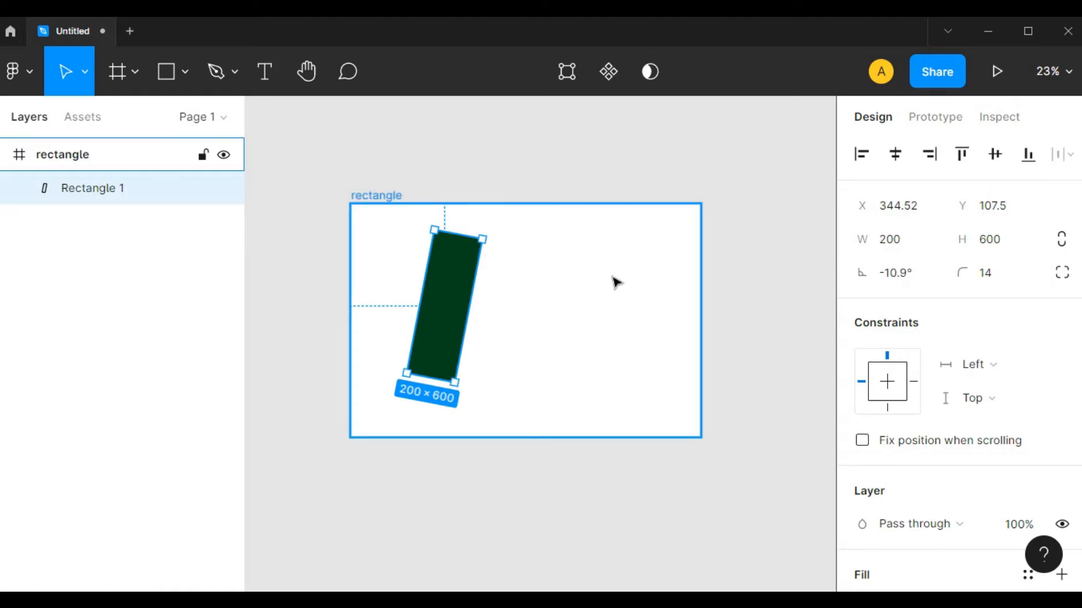
key("ctrl+z")
key("ctrl+z")
left_click(550, 298)
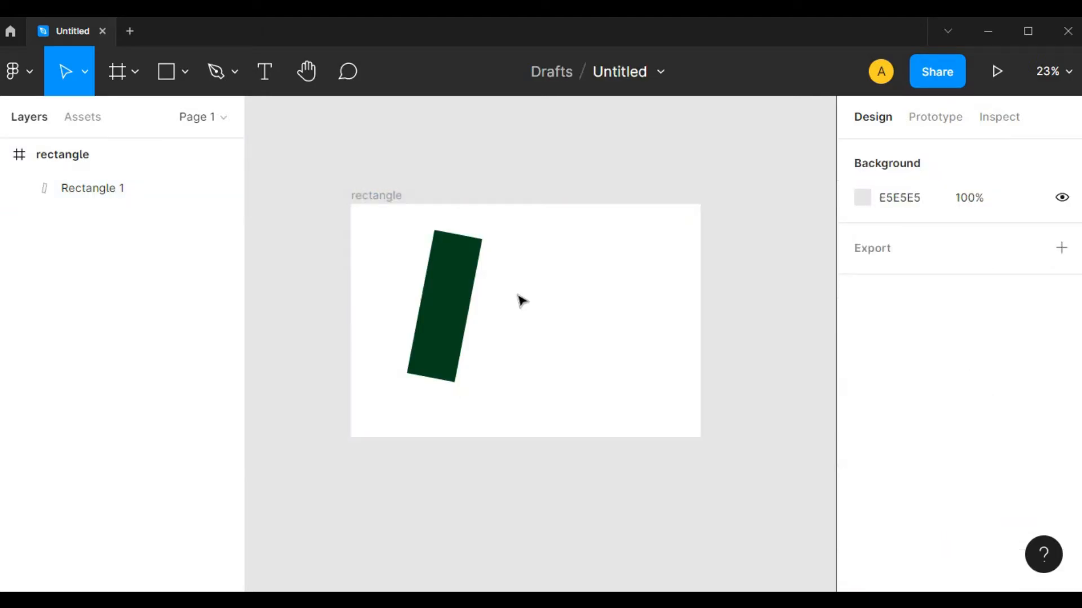
Select the rectangle and enable independent radius settings for each of its corners
scroll(461, 262, "up", 2)
left_click(475, 249)
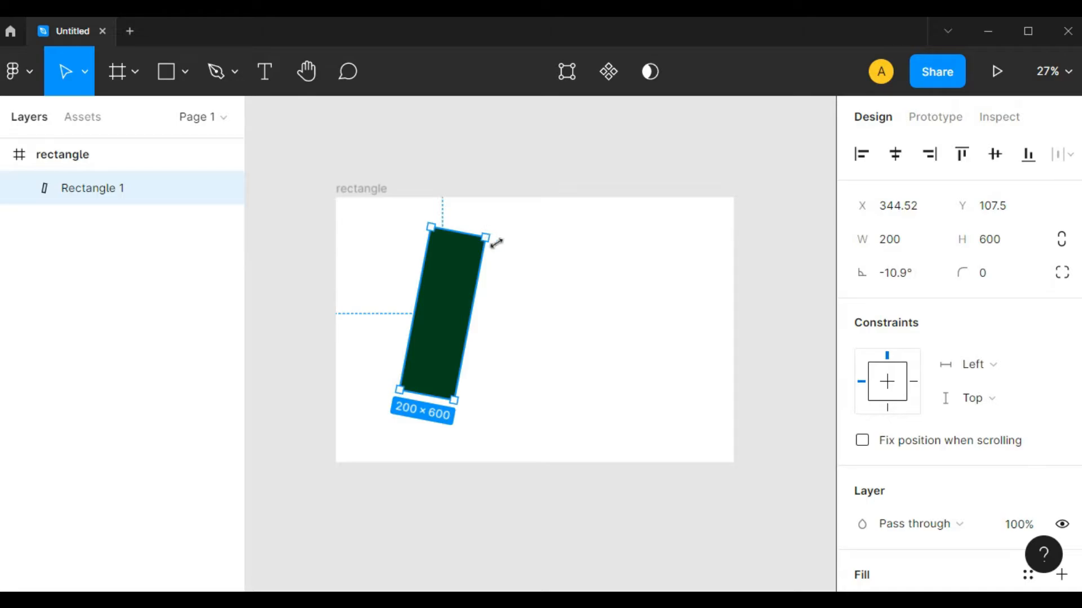
left_click(1068, 276)
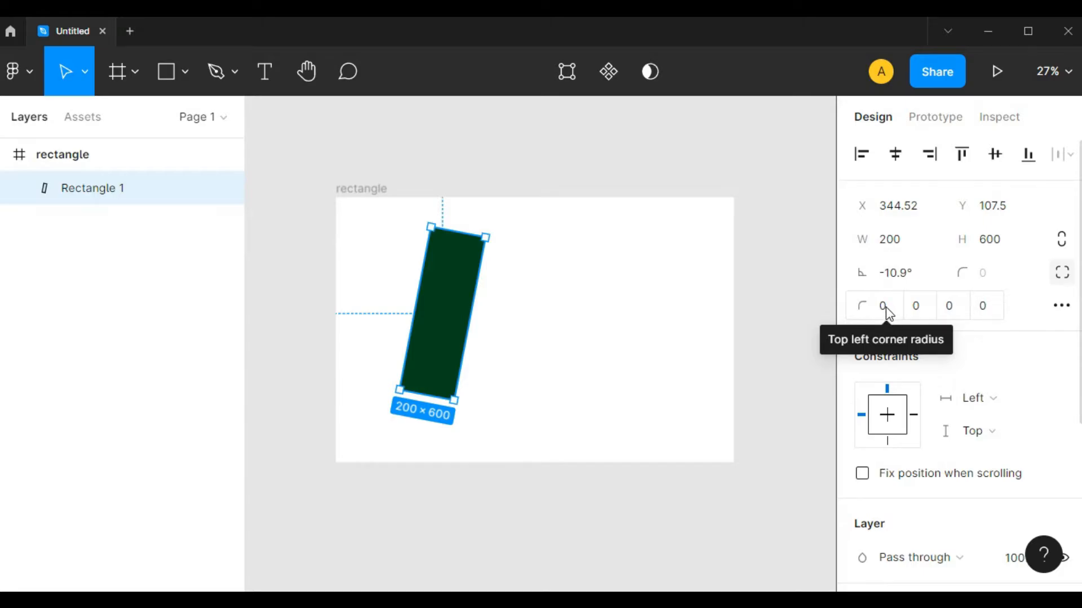
Round only the rectangle's top left corner, raising its radius gradually and setting it to 66
left_click(885, 306)
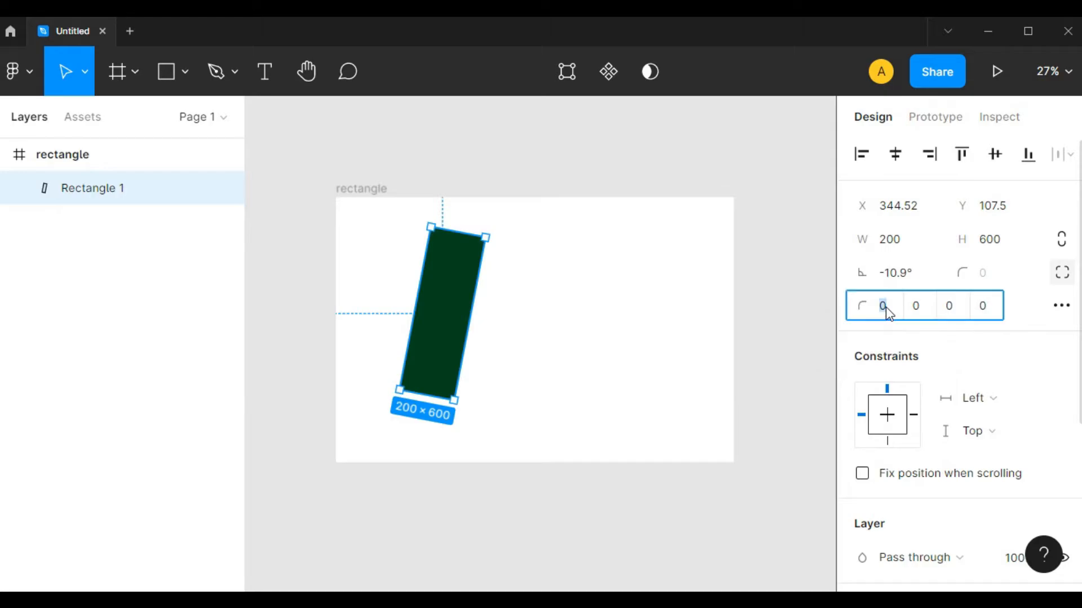
key("Up")
key("Up")
key("Up")
key("Up")
key("Up")
key("Up")
key("Up")
key("Up")
key("Up")
key("Up")
key("Up")
key("Up")
key("Up")
key("Up")
key("Up")
key("Up")
key("Up")
key("Up")
key("Up")
key("Up")
key("Up")
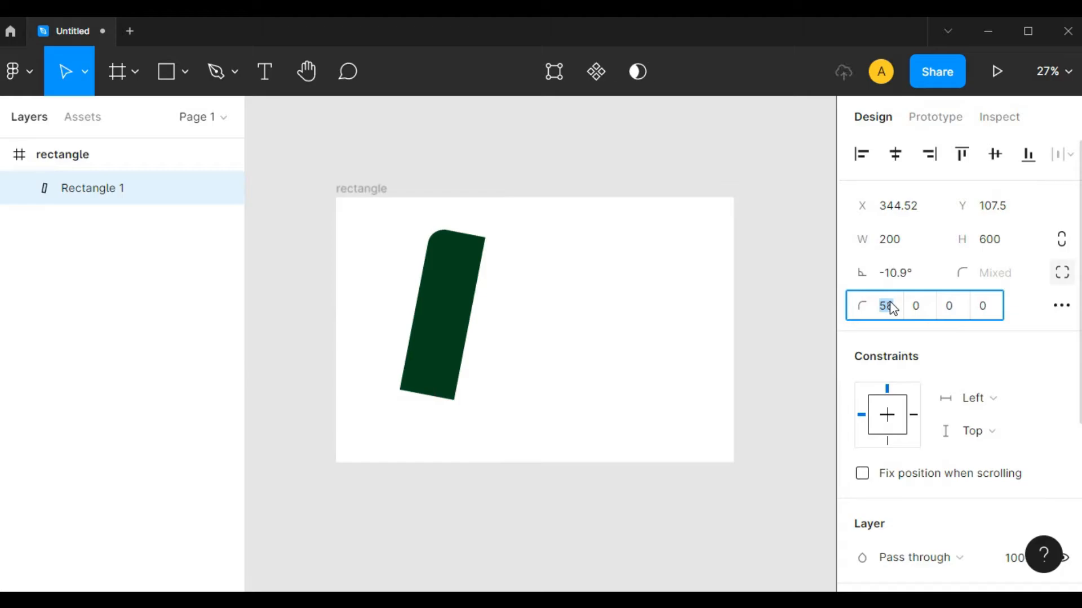
type("66")
key("Return")
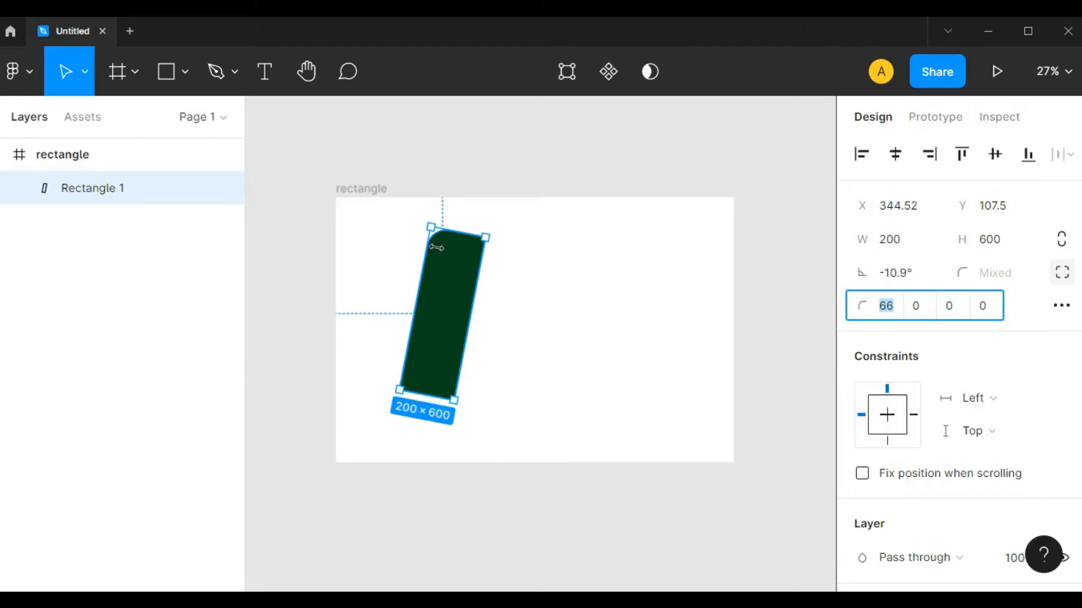
left_click(586, 249)
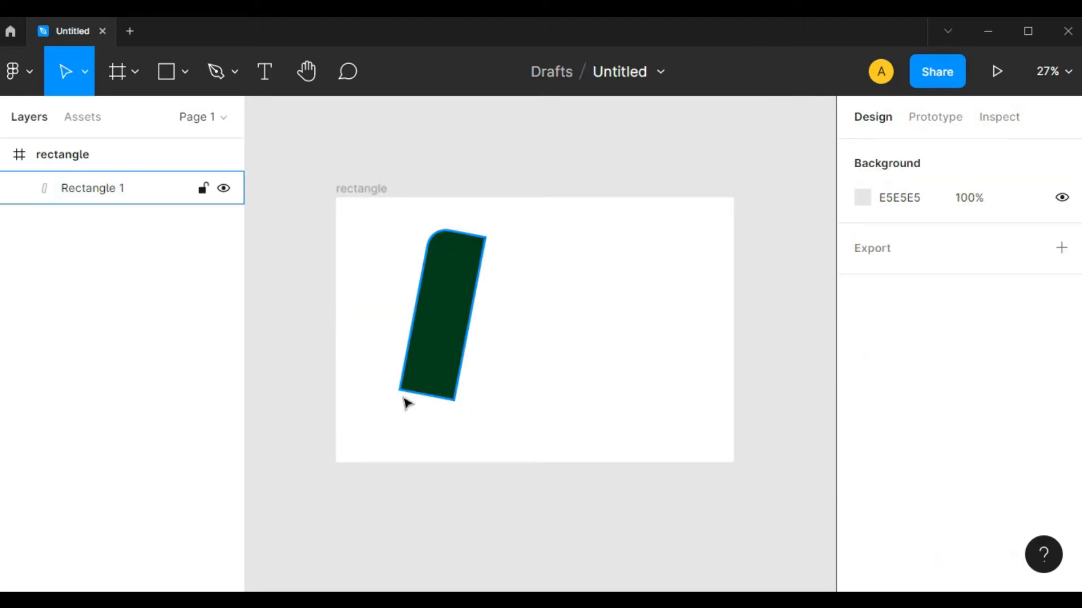
Reset the rectangle's top left corner radius to 0 and deselect it
left_click(457, 281)
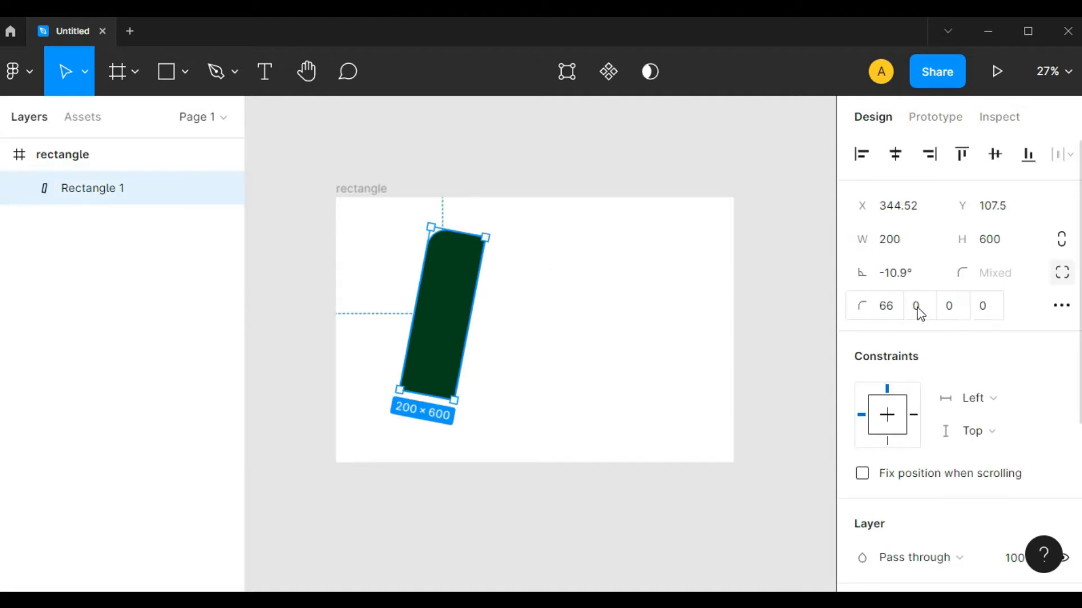
left_click(886, 307)
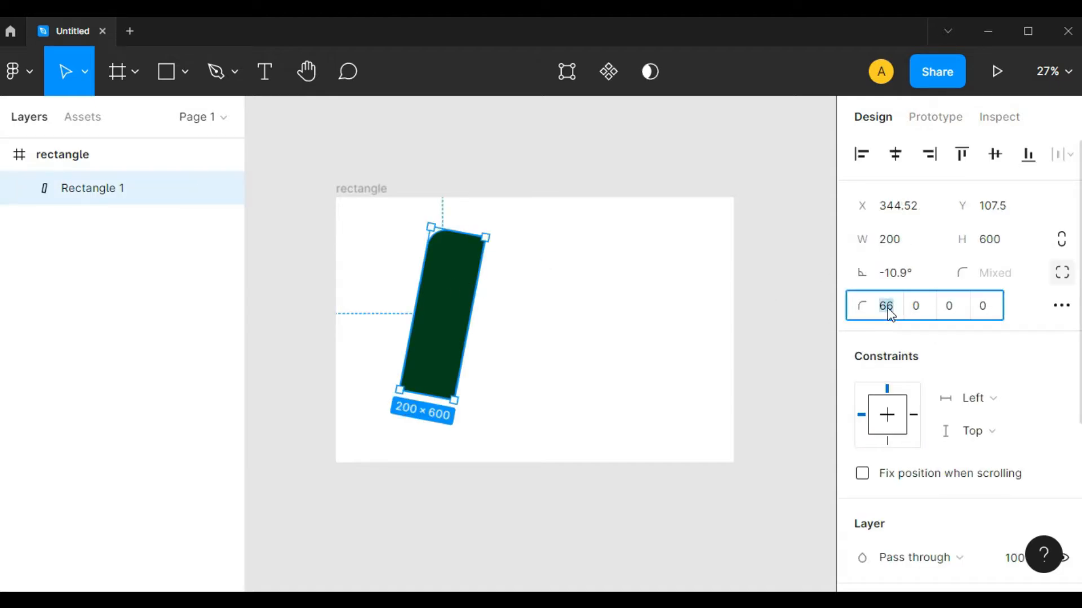
type("0")
key("Return")
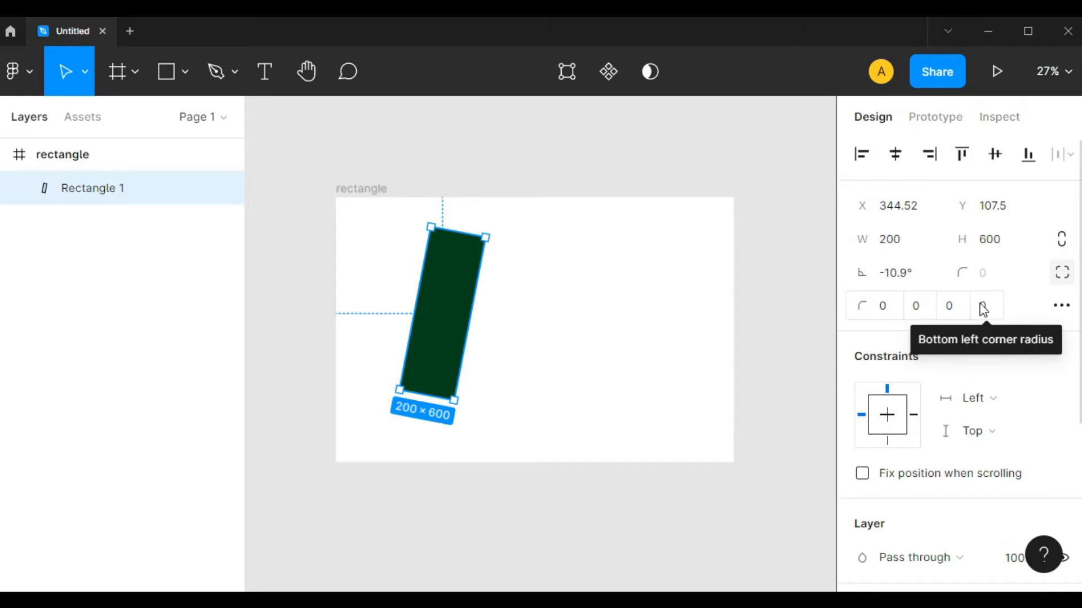
left_click(647, 350)
Set the rectangle's top right corner radius to 10
left_click(462, 286)
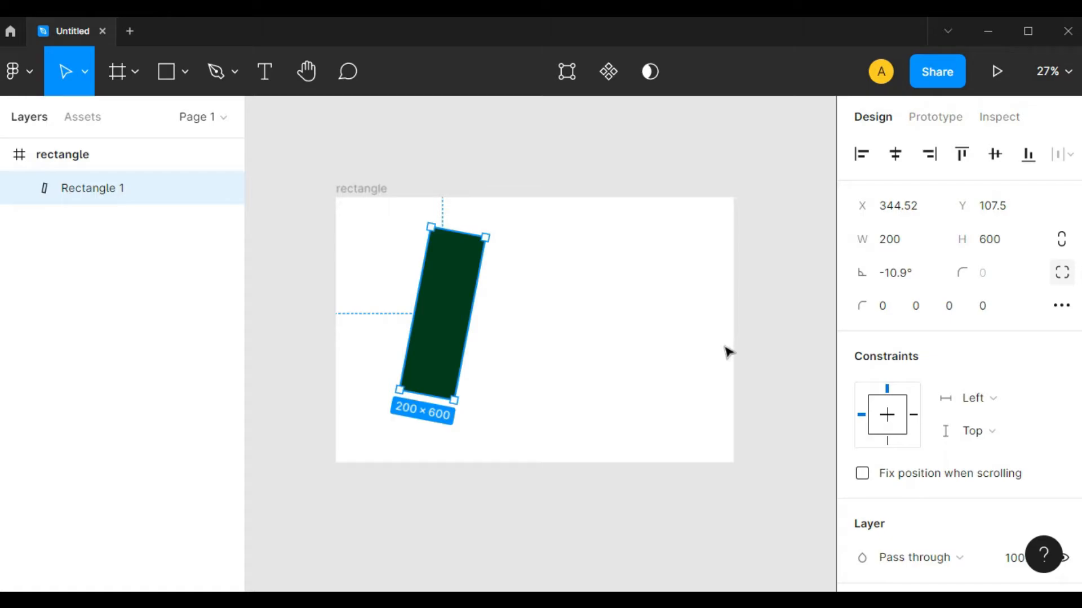
left_click(918, 305)
type("1")
key("Return")
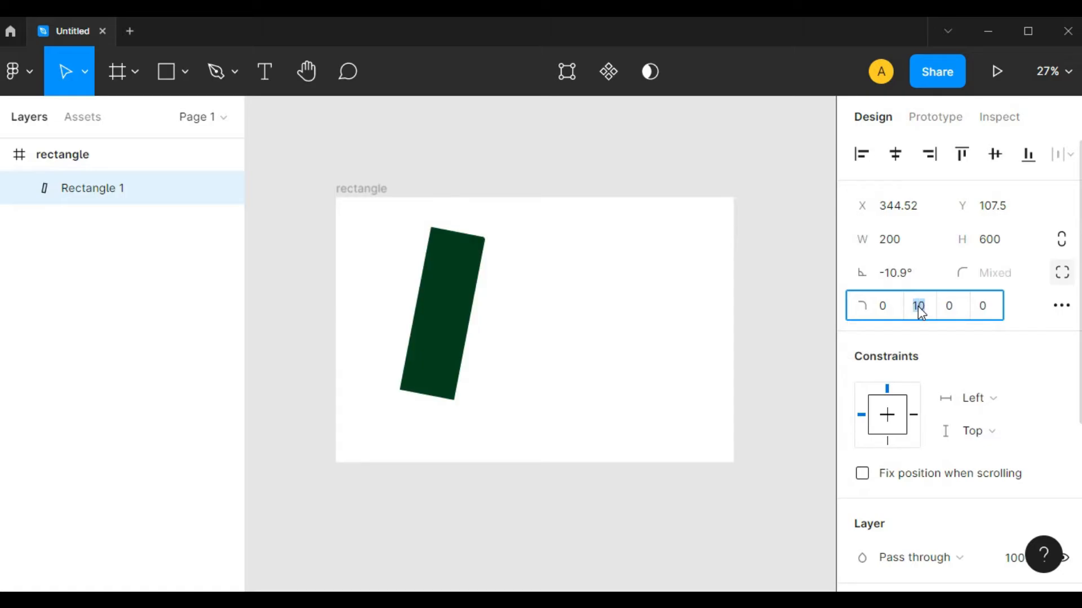
Set the rectangle's top right corner radius to 80 and deselect the rectangle
type("8")
key("Return")
type("8")
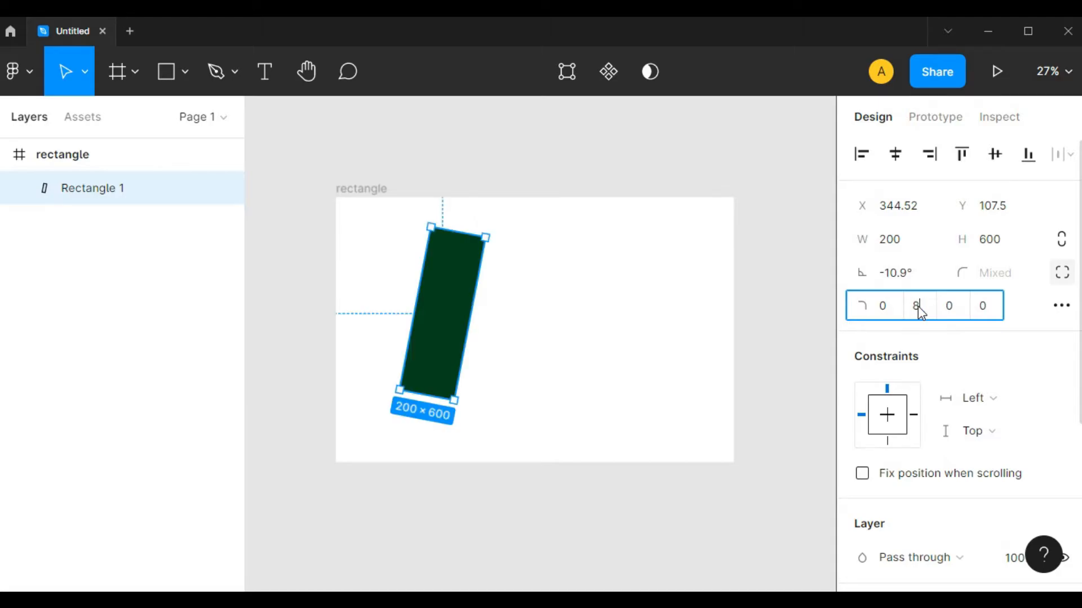
key("Return")
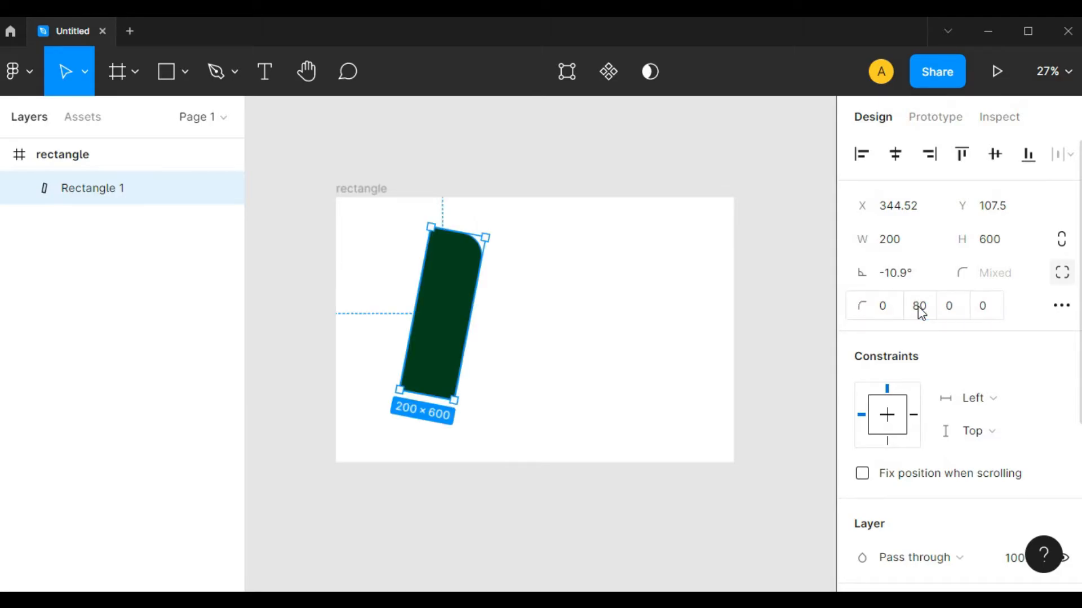
left_click(536, 300)
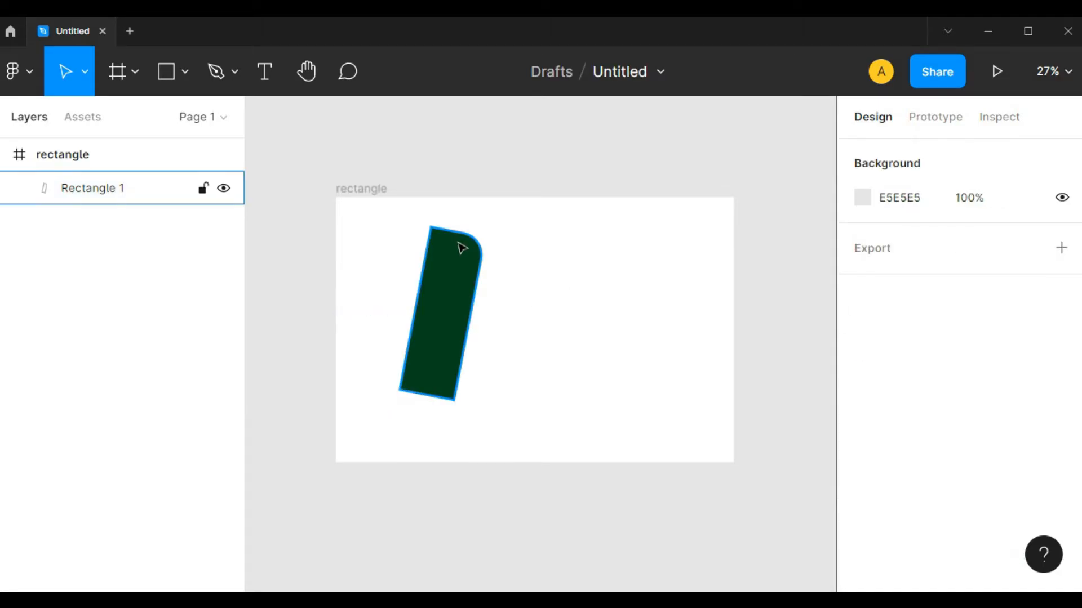
left_click(477, 249)
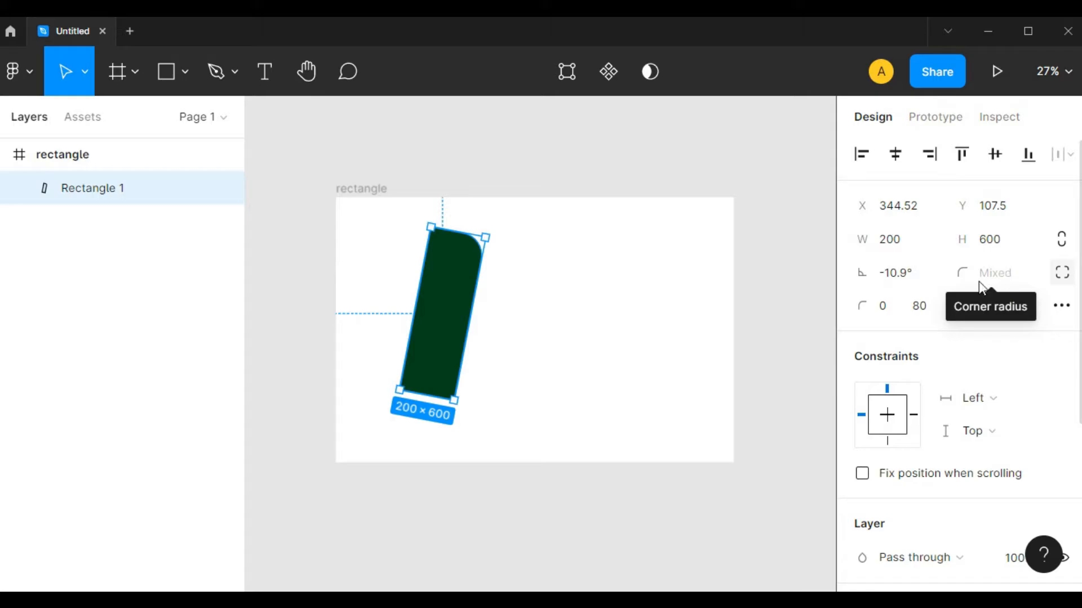
left_click(495, 232)
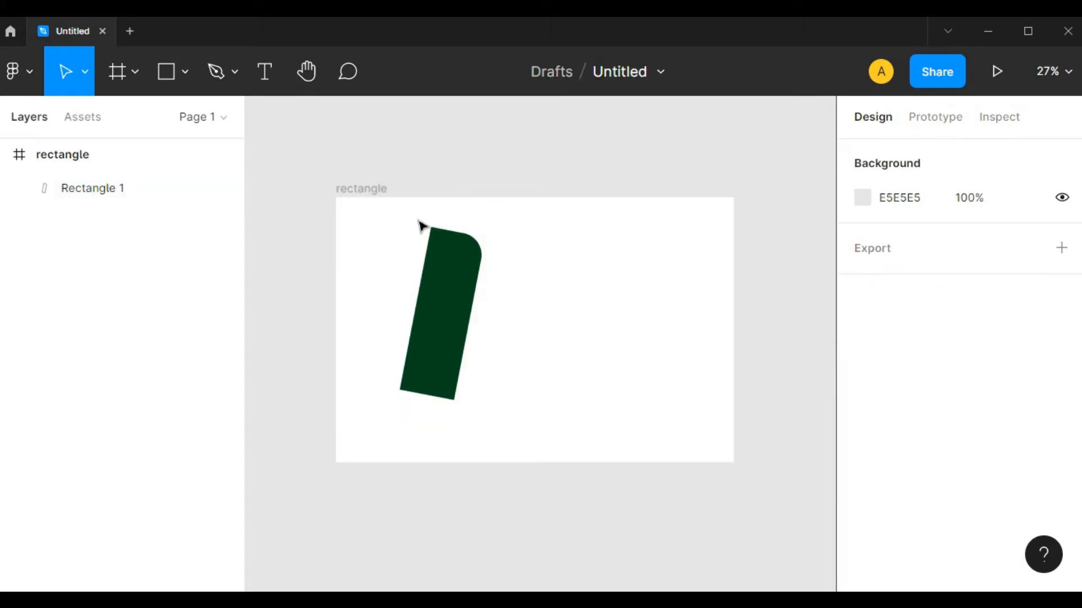
left_click(455, 244)
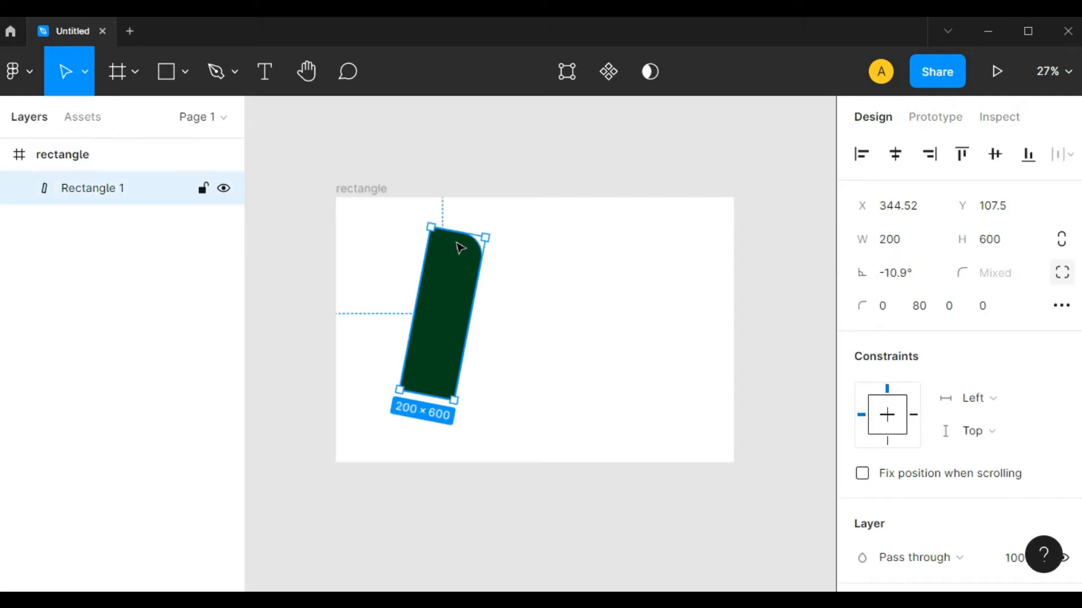
left_click(566, 251)
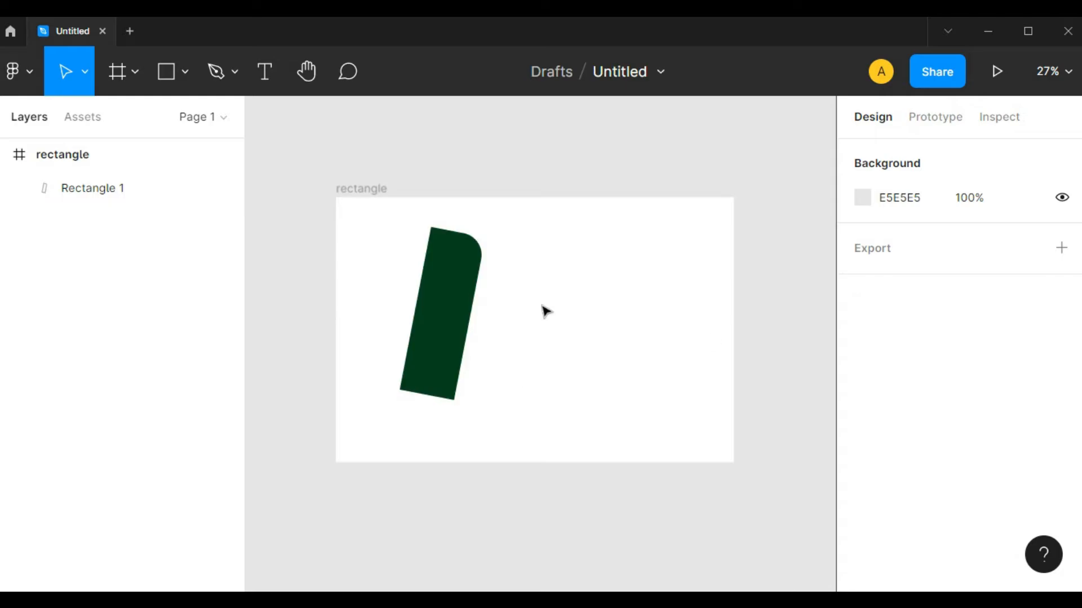
Open the rectangle's corner smoothing settings and examine its top left corner up close
left_click(466, 300)
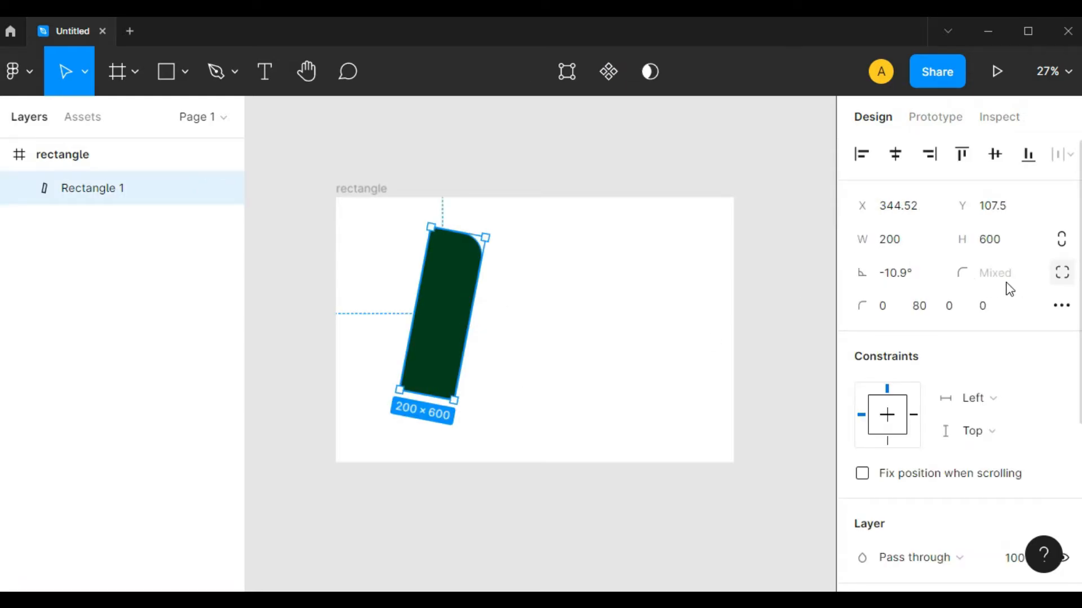
left_click(1063, 307)
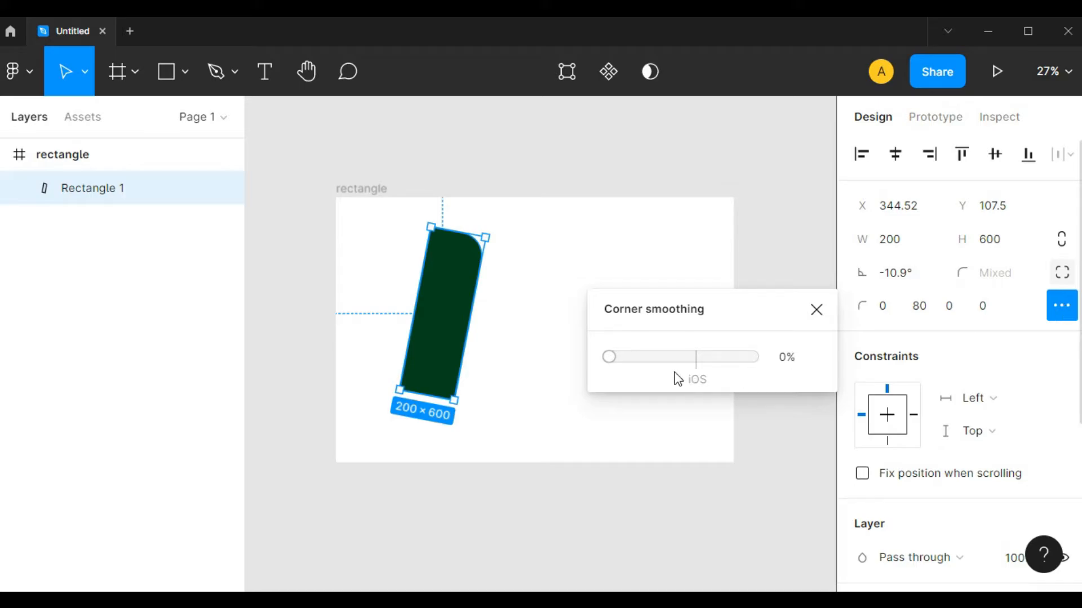
scroll(456, 214, "up", 5)
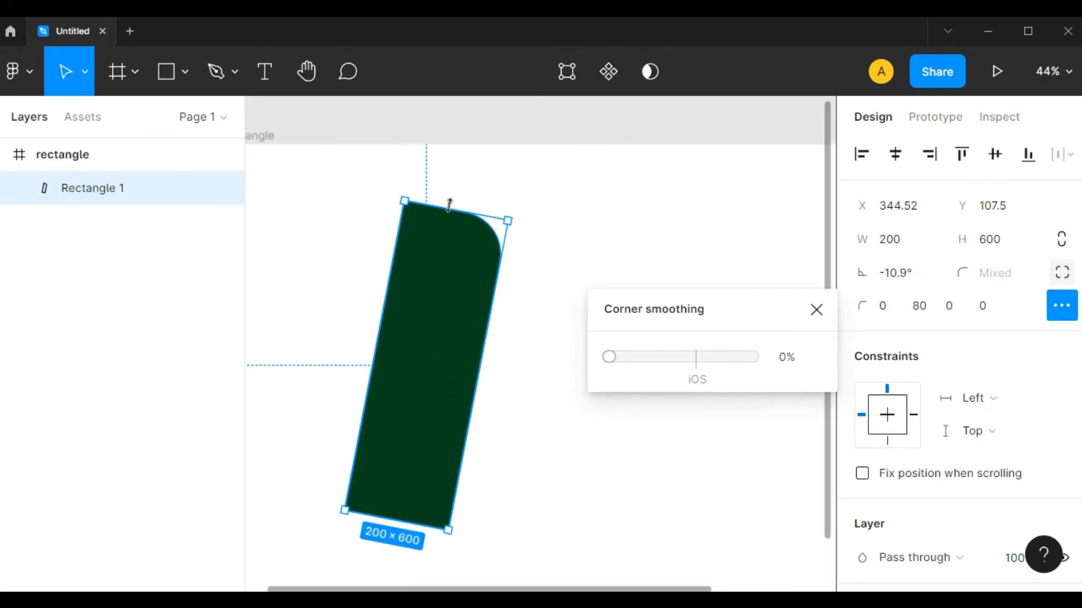
scroll(380, 221, "up", 8)
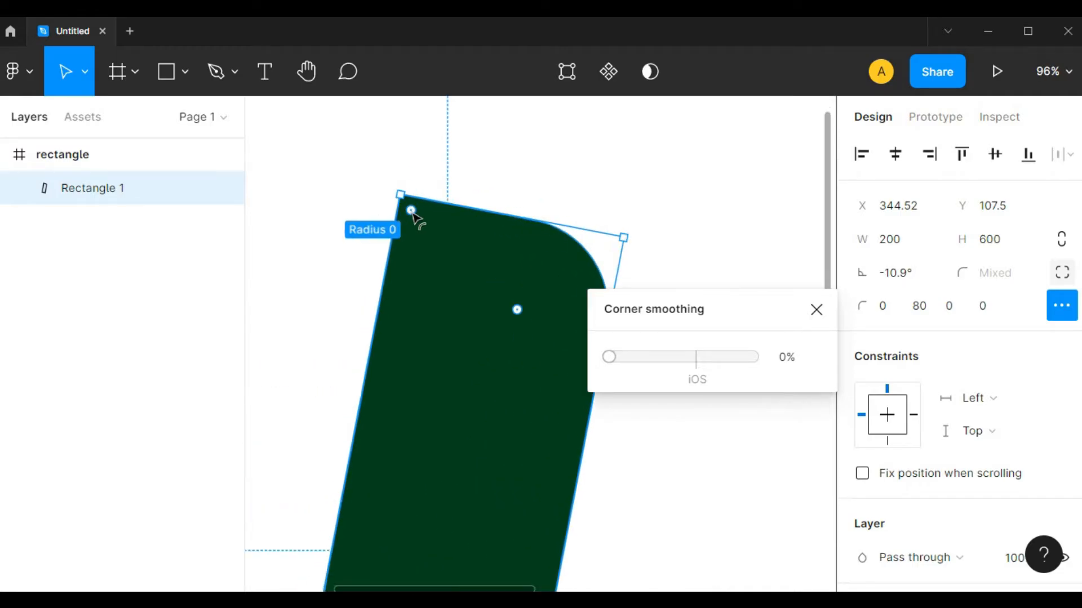
scroll(417, 219, "up", 2)
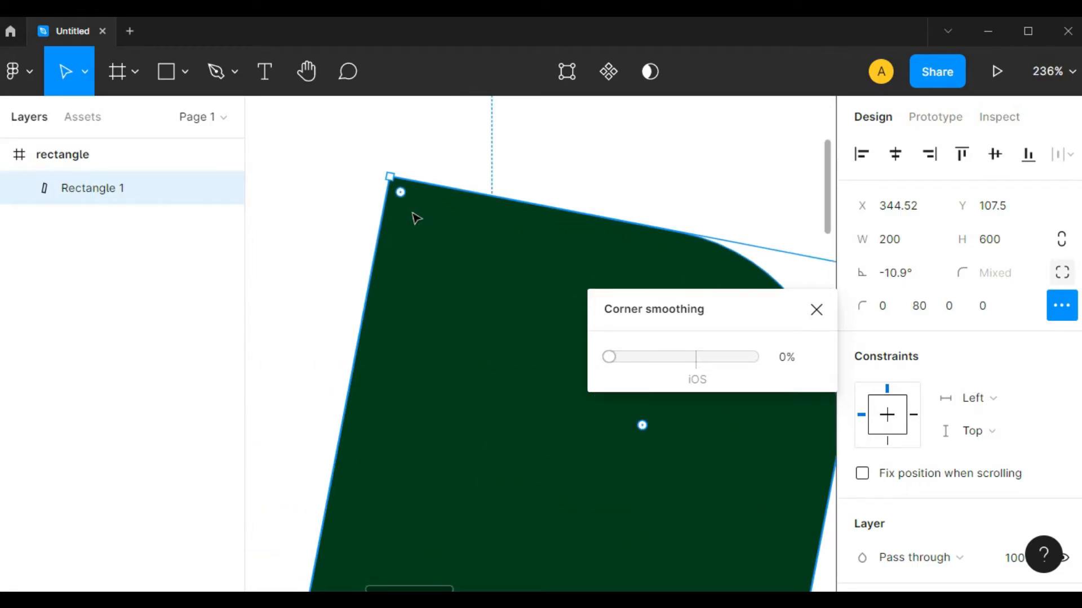
scroll(463, 205, "up", 2)
left_click_drag(449, 174, 451, 225)
scroll(386, 265, "up", 2)
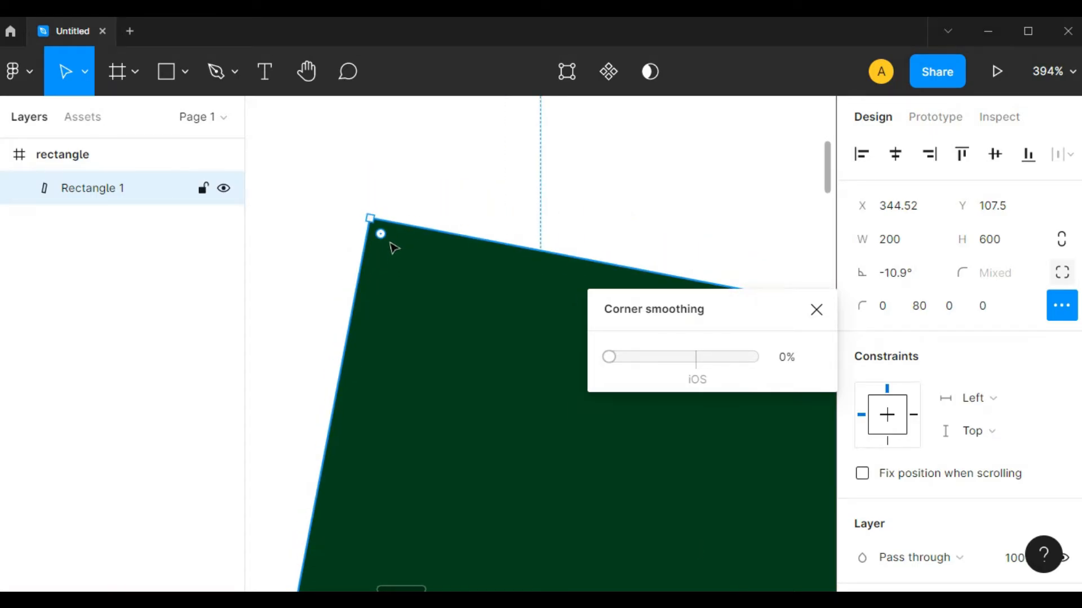
scroll(394, 248, "up", 4)
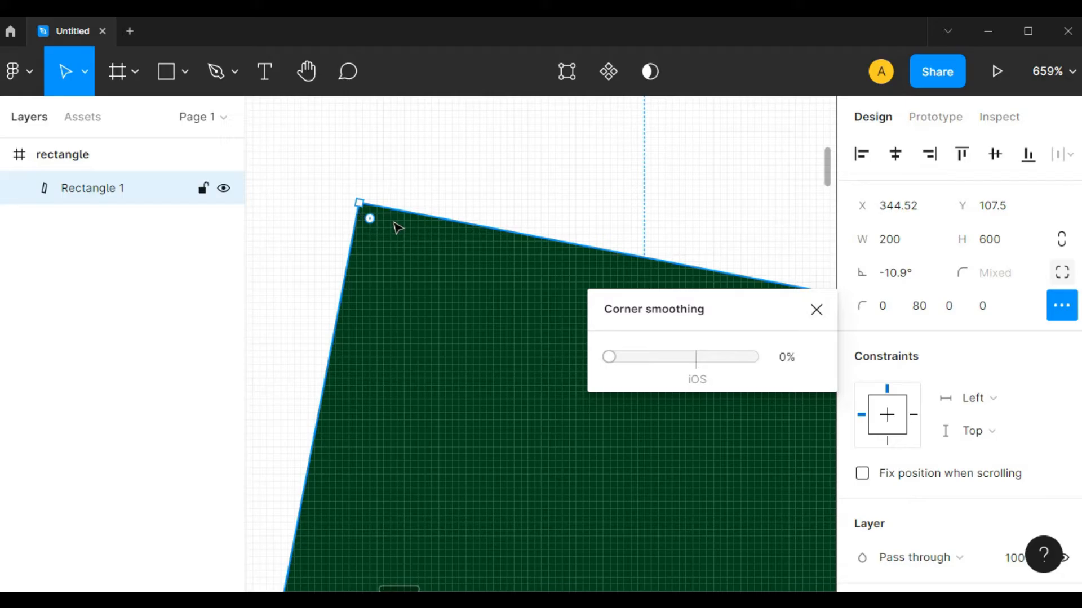
scroll(397, 227, "up", 3)
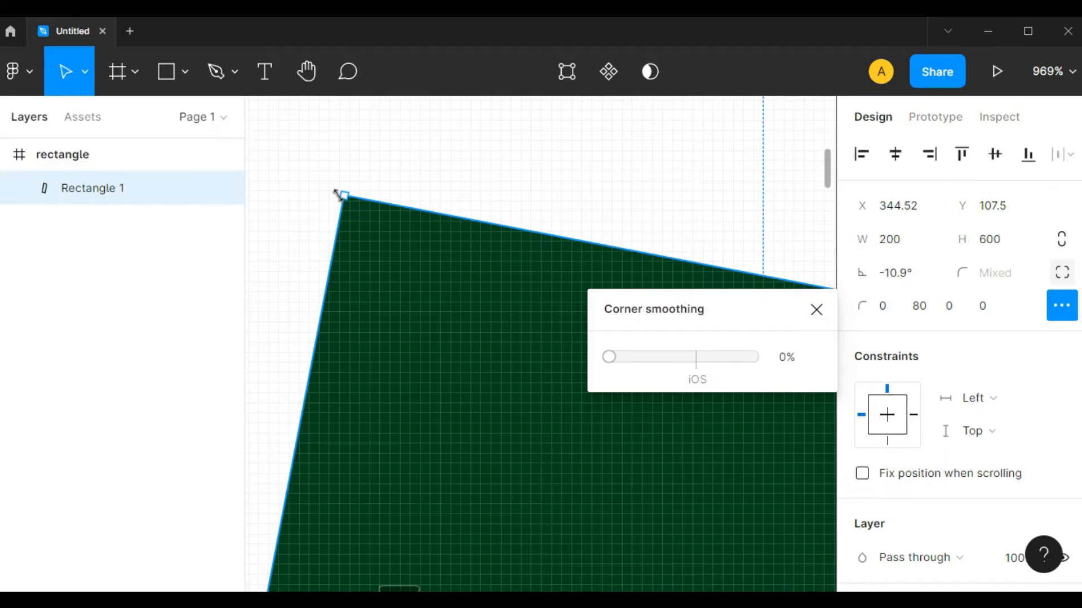
scroll(361, 211, "up", 10)
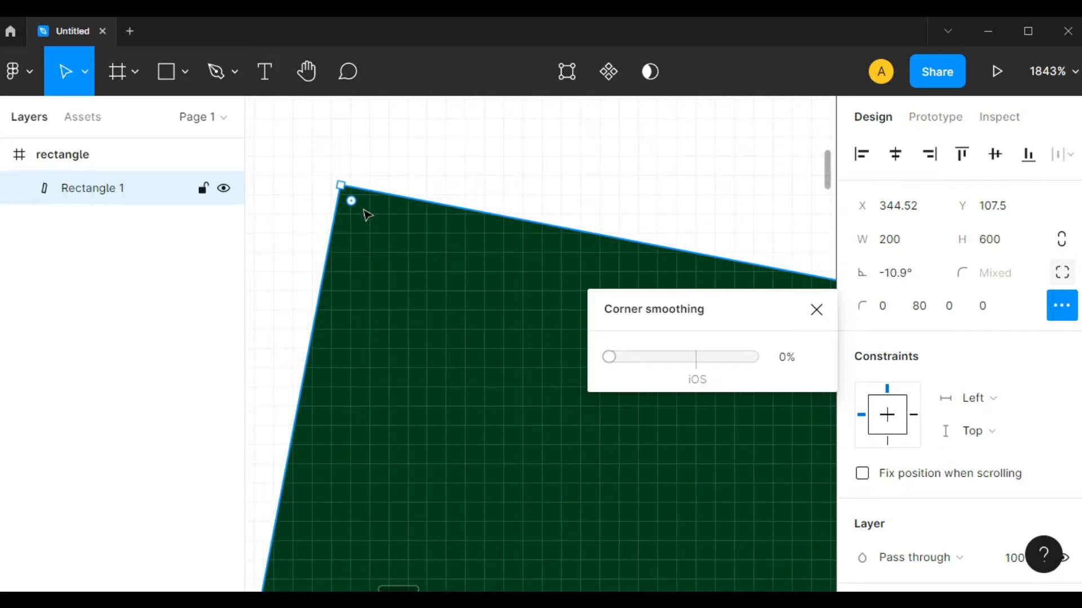
key("Escape")
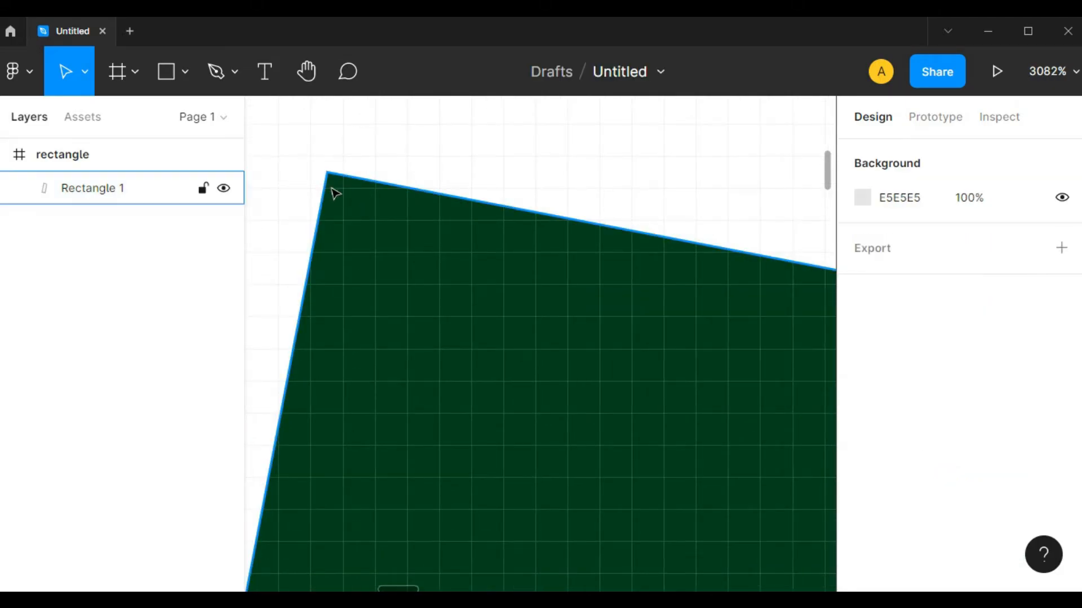
scroll(333, 191, "up", 5)
scroll(333, 193, "up", 2)
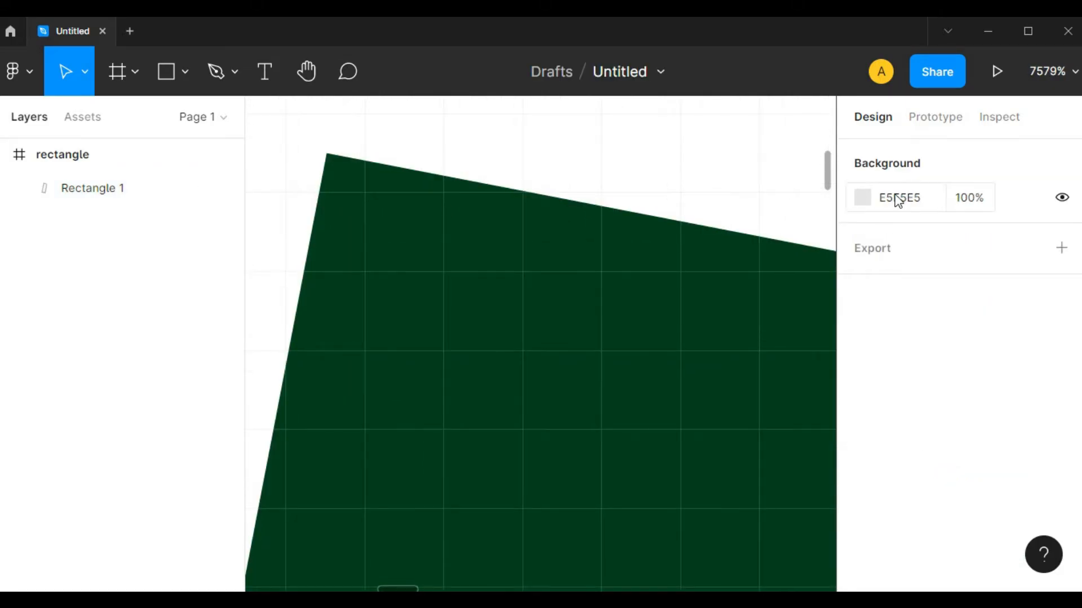
Select the rectangle, set its corner smoothing to 100% and close the smoothing settings
left_click(449, 210)
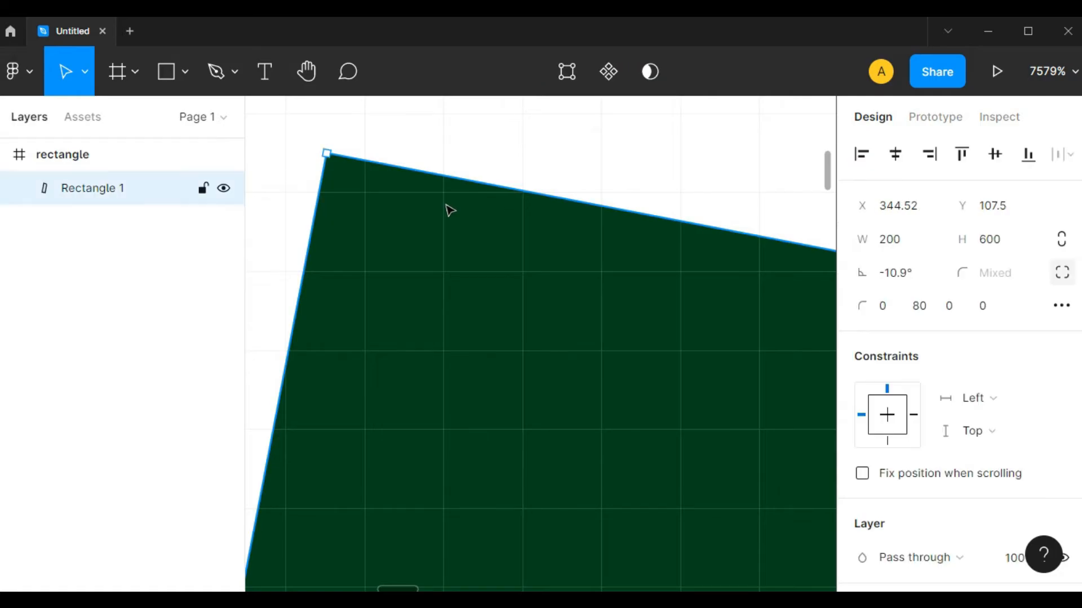
left_click(1062, 305)
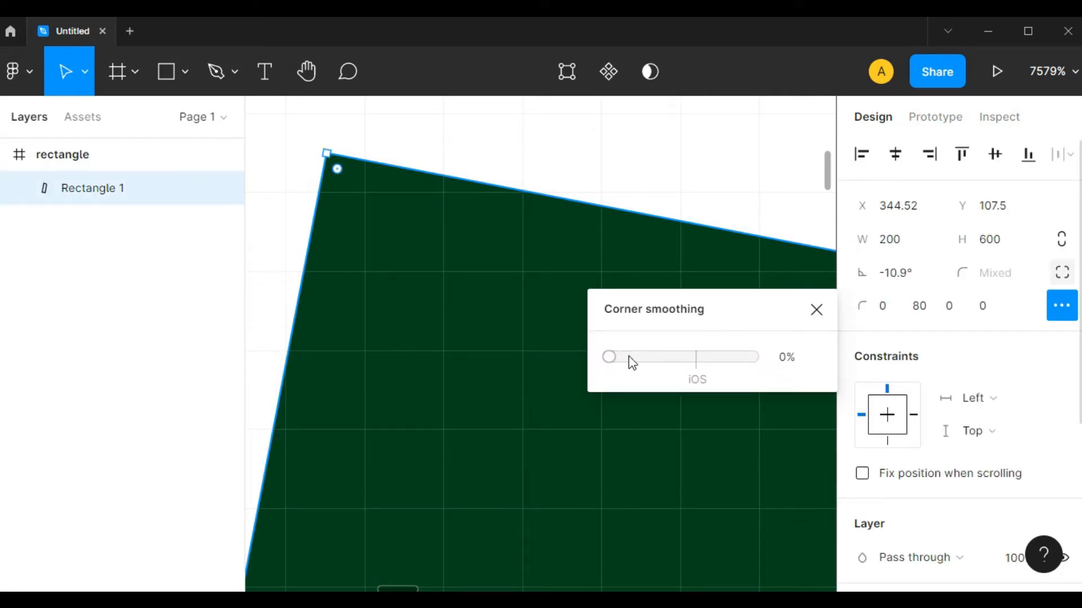
left_click_drag(626, 358, 796, 361)
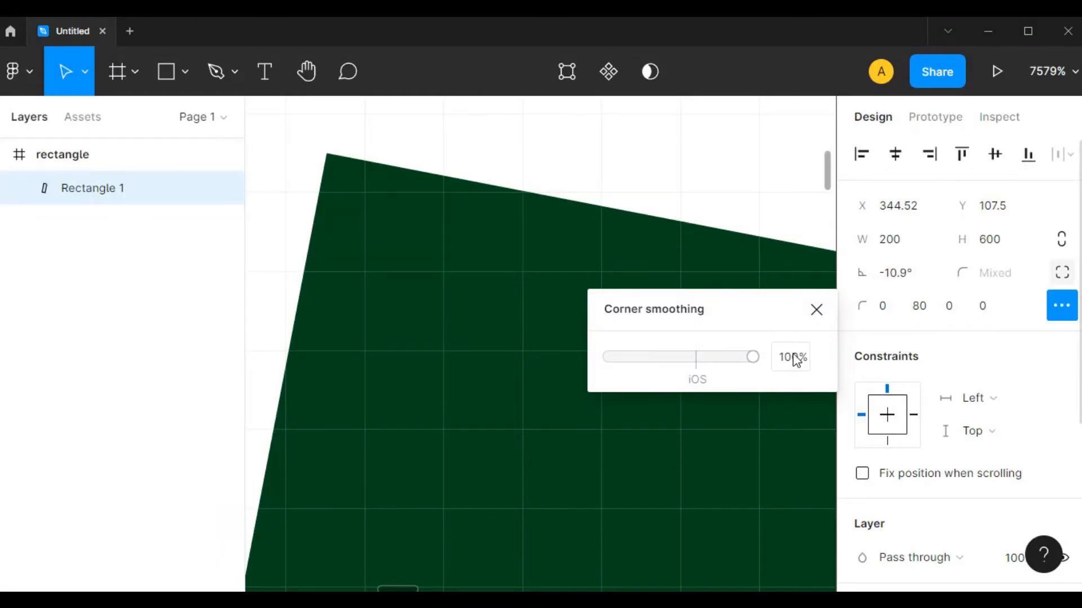
left_click(825, 313)
Examine the effect of the corner smoothing on the rectangle's top right corner and overall shape
scroll(628, 270, "down", 10)
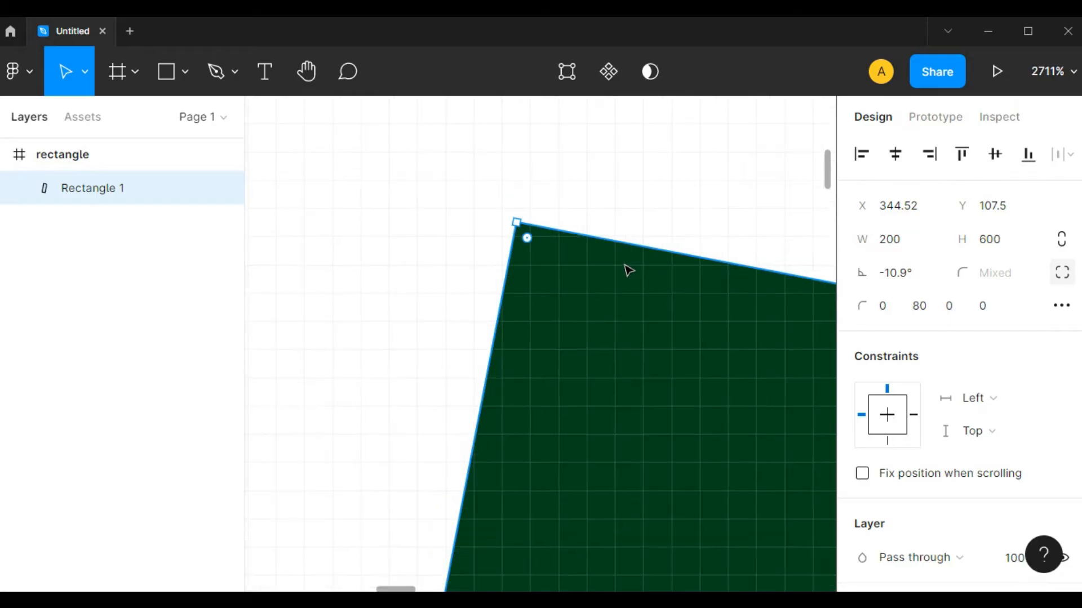
scroll(629, 270, "up", 2)
scroll(633, 271, "down", 6)
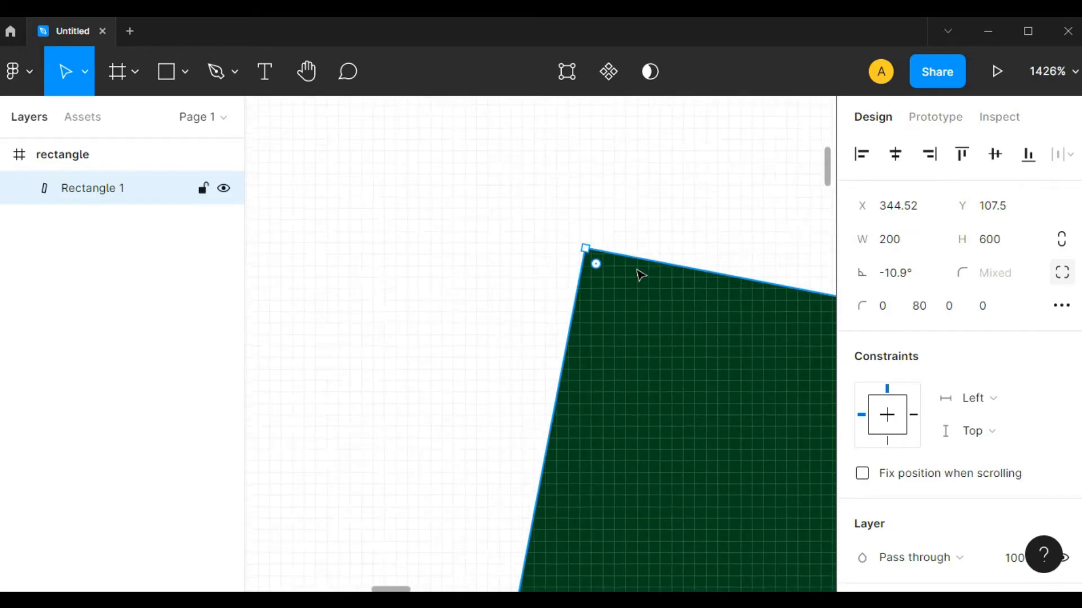
scroll(687, 270, "down", 3)
left_click_drag(781, 253, 444, 170)
scroll(510, 214, "down", 10)
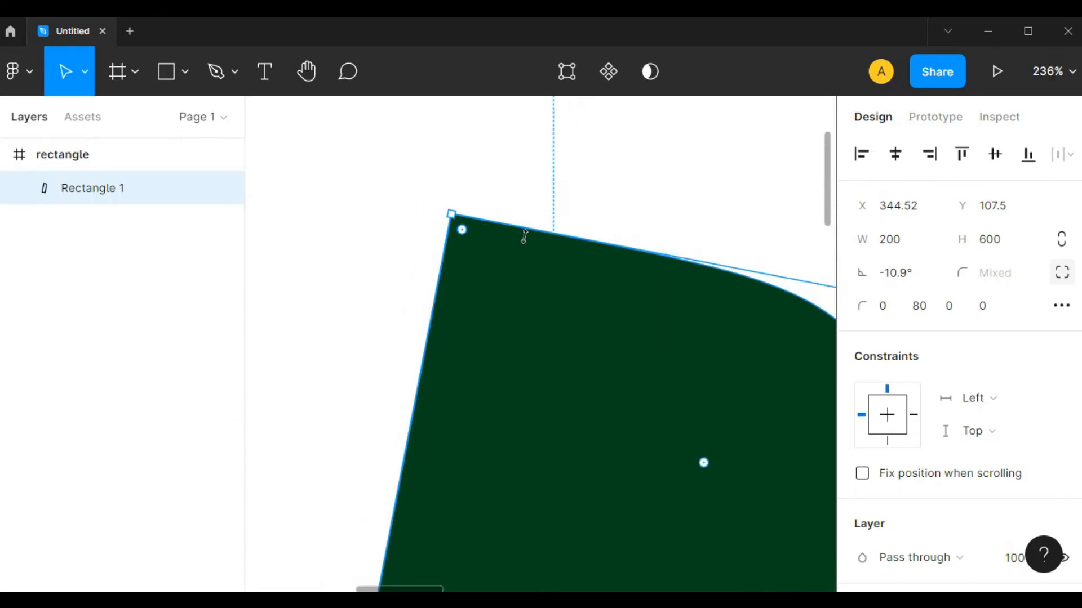
scroll(564, 254, "down", 4)
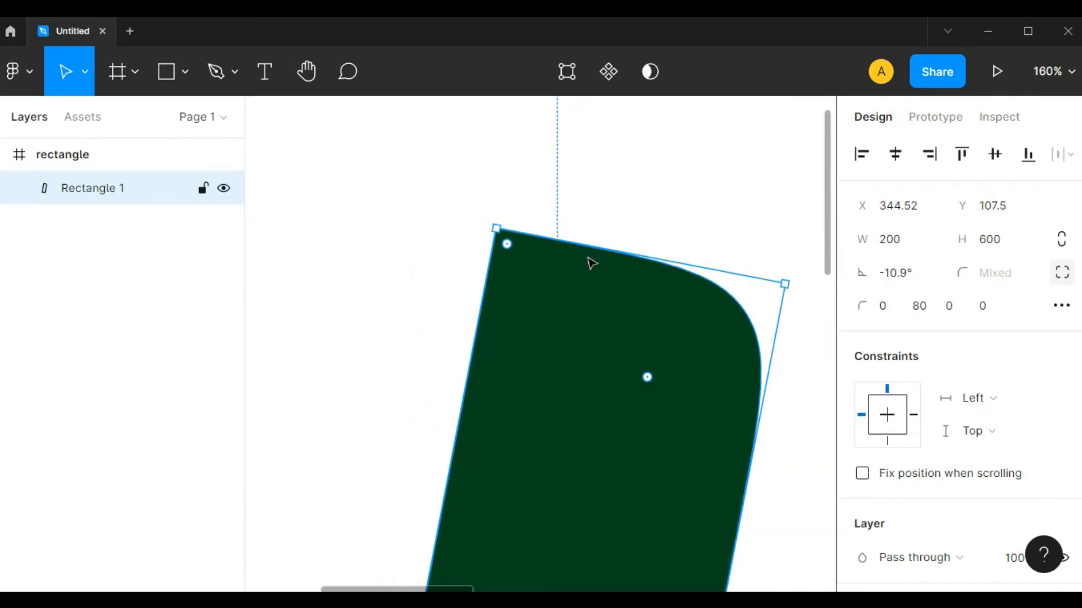
left_click_drag(703, 232, 485, 162)
left_click(681, 291)
left_click_drag(564, 348, 683, 288)
scroll(683, 288, "down", 6)
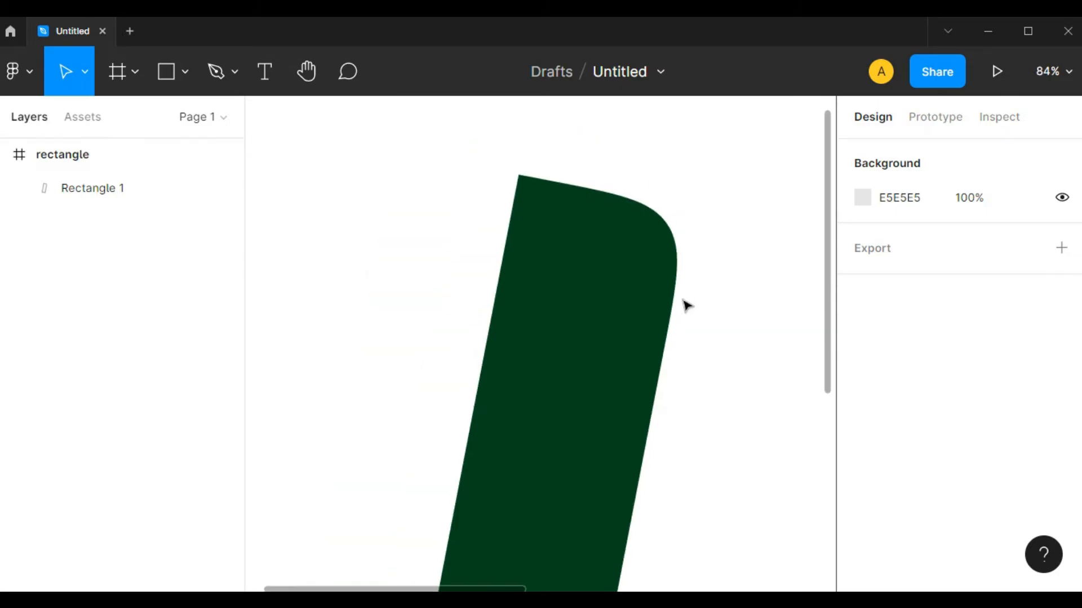
scroll(738, 377, "down", 2)
left_click_drag(700, 353, 563, 280)
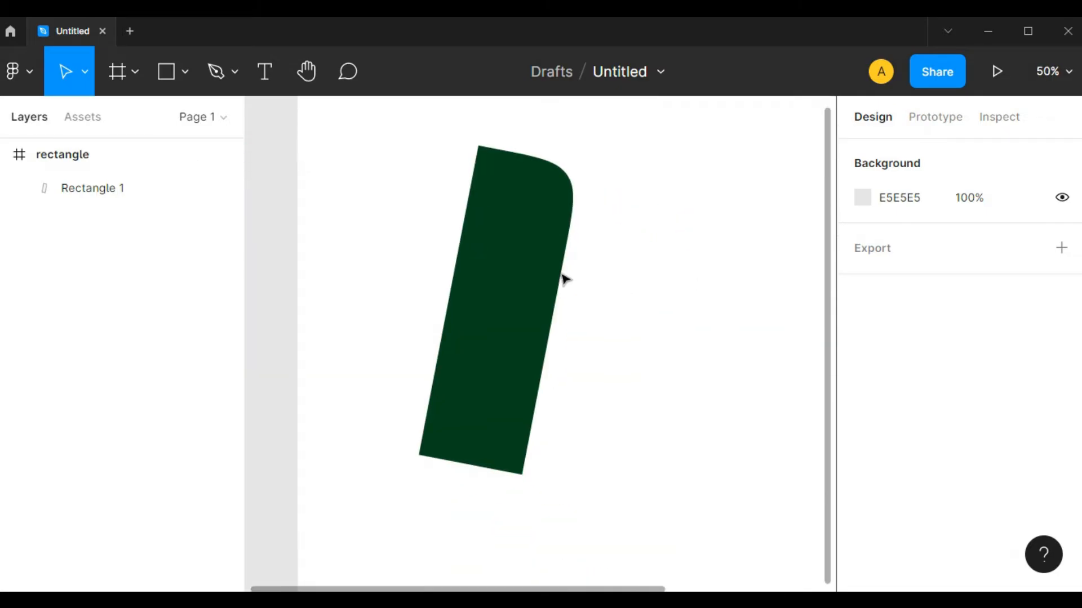
Add a black (000000) inside stroke of width 1 to the green rectangle
left_click(555, 285)
scroll(985, 344, "down", 3)
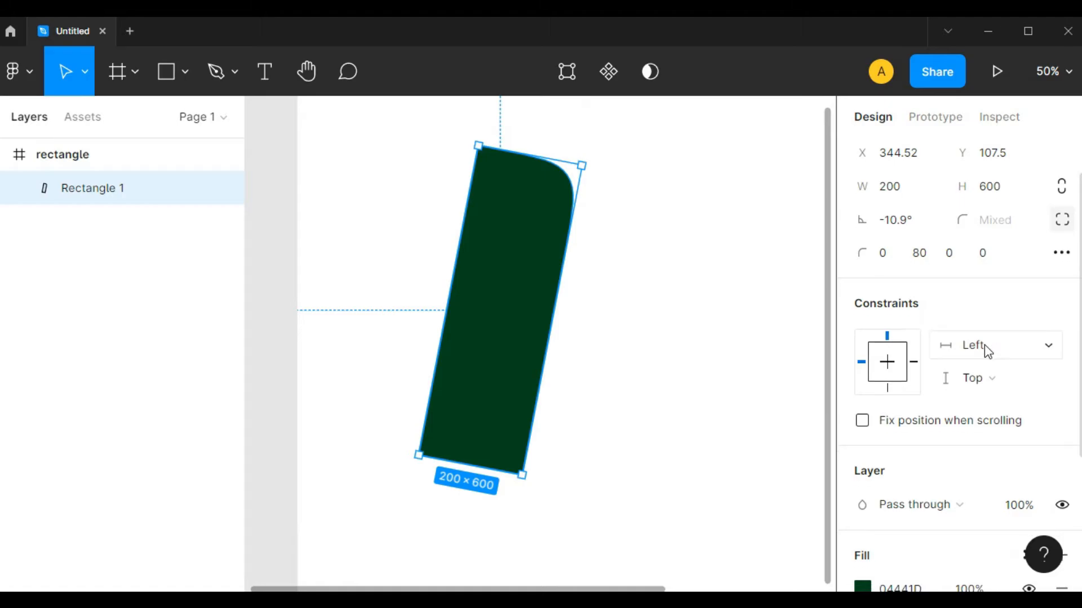
scroll(997, 361, "down", 3)
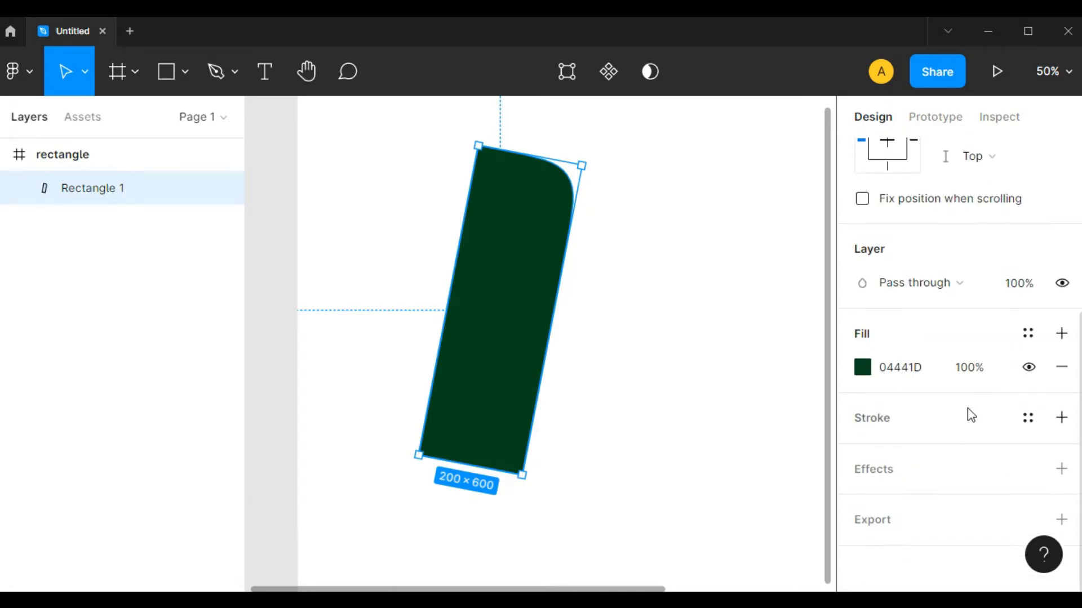
left_click(909, 428)
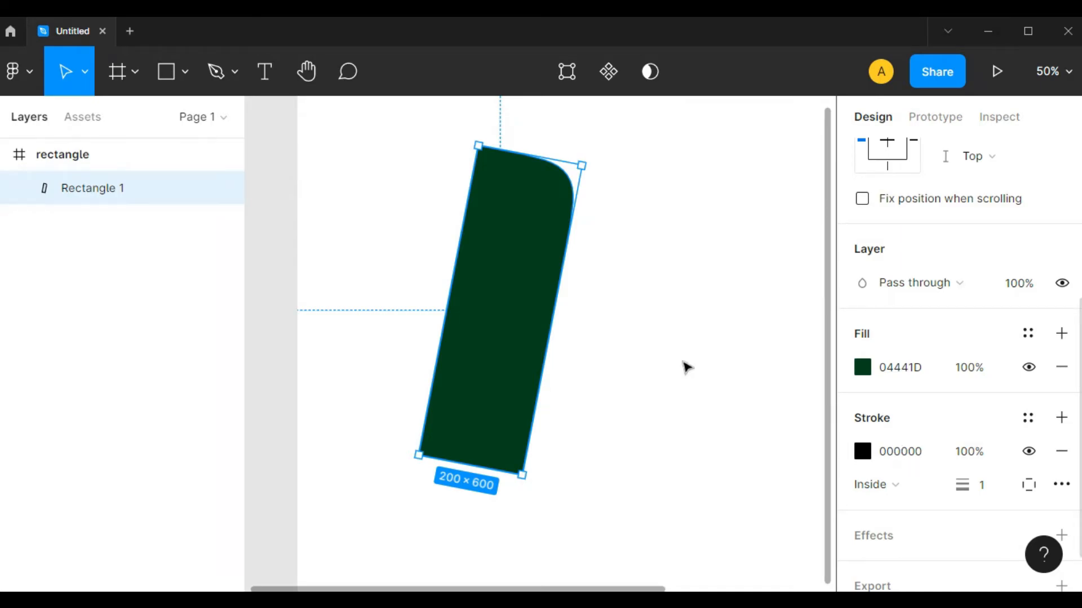
Select the frame that contains the green rectangle and set its fill colour to grey BCBBBB
scroll(650, 423, "up", 5)
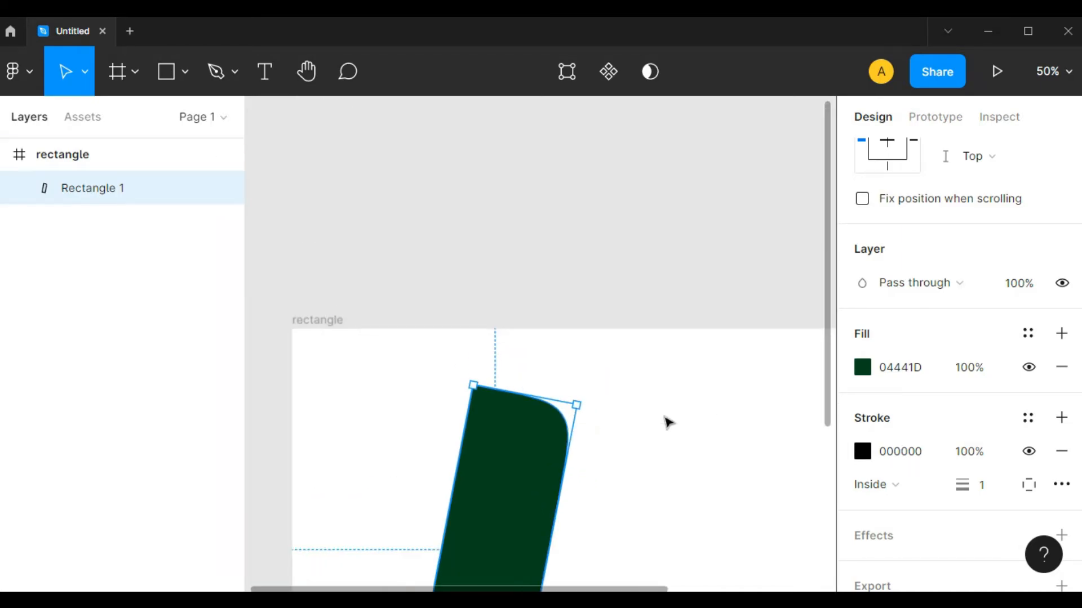
scroll(666, 421, "down", 4)
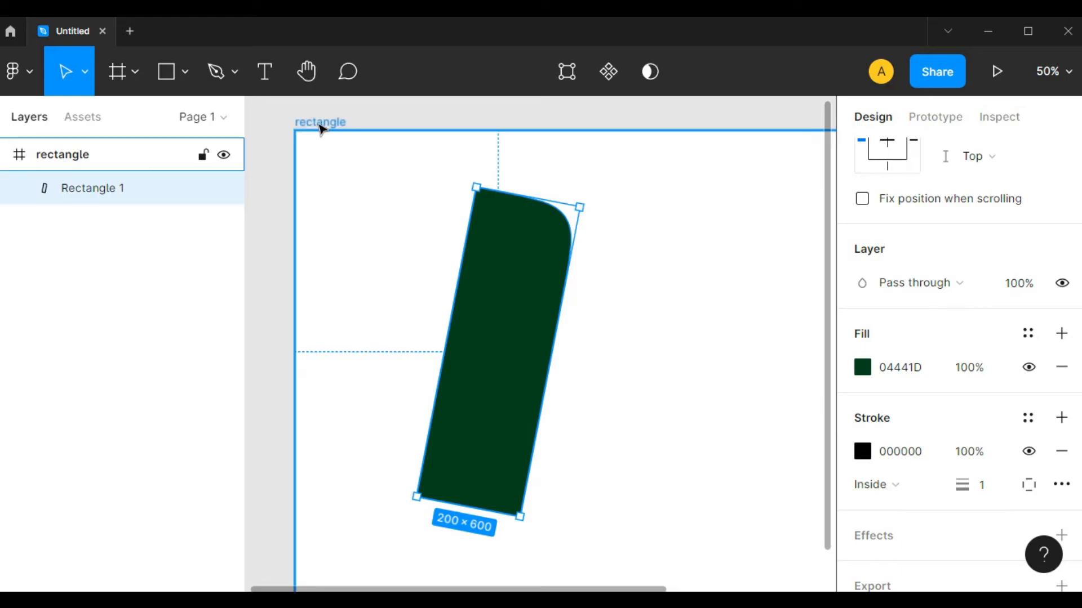
left_click(320, 128)
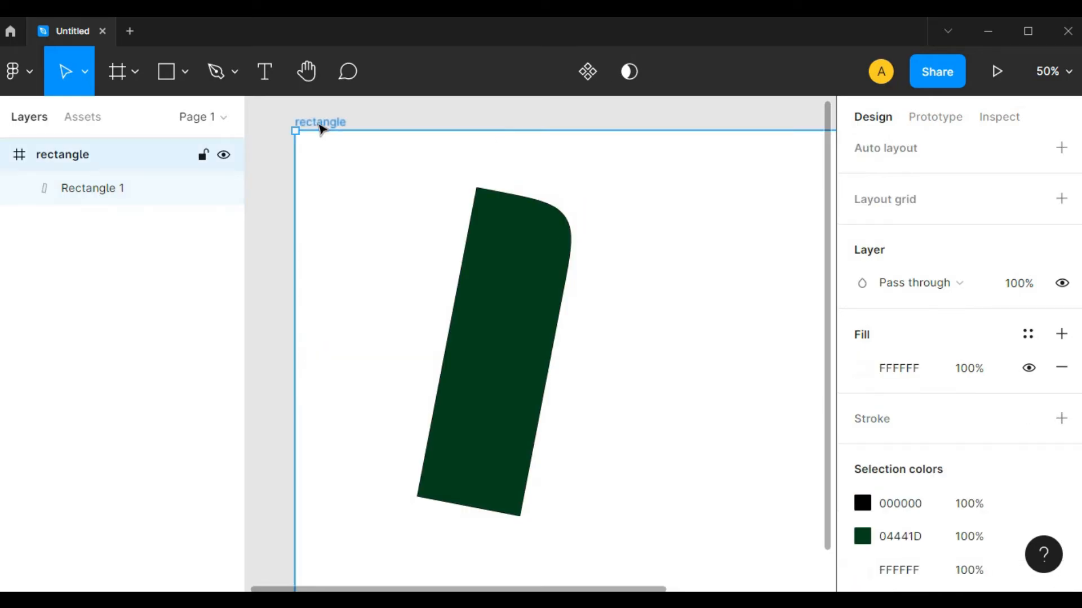
scroll(338, 208, "down", 2)
scroll(343, 214, "down", 4)
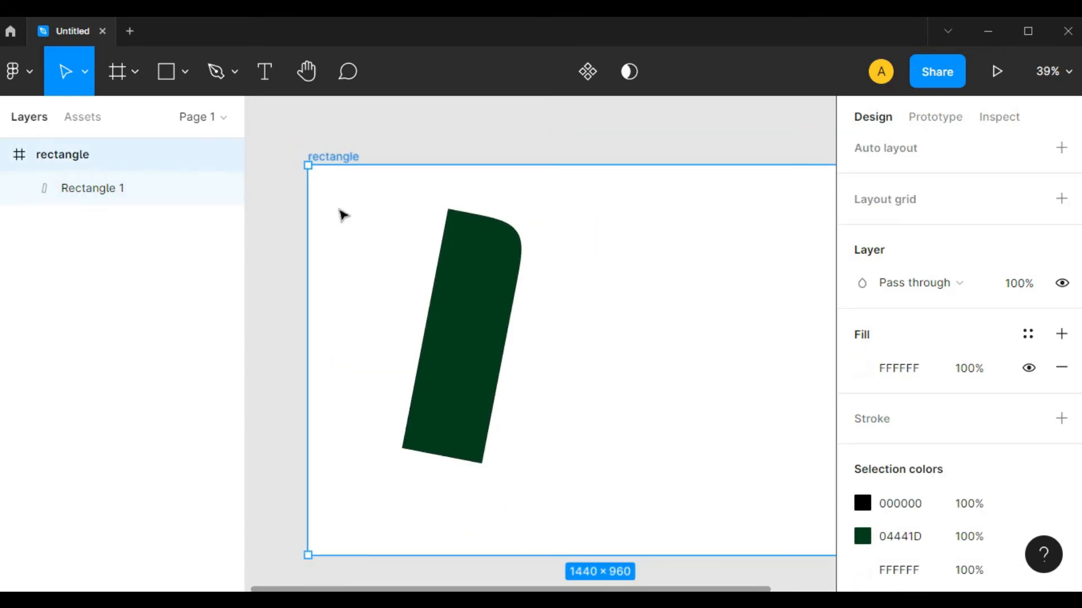
left_click_drag(342, 215, 309, 209)
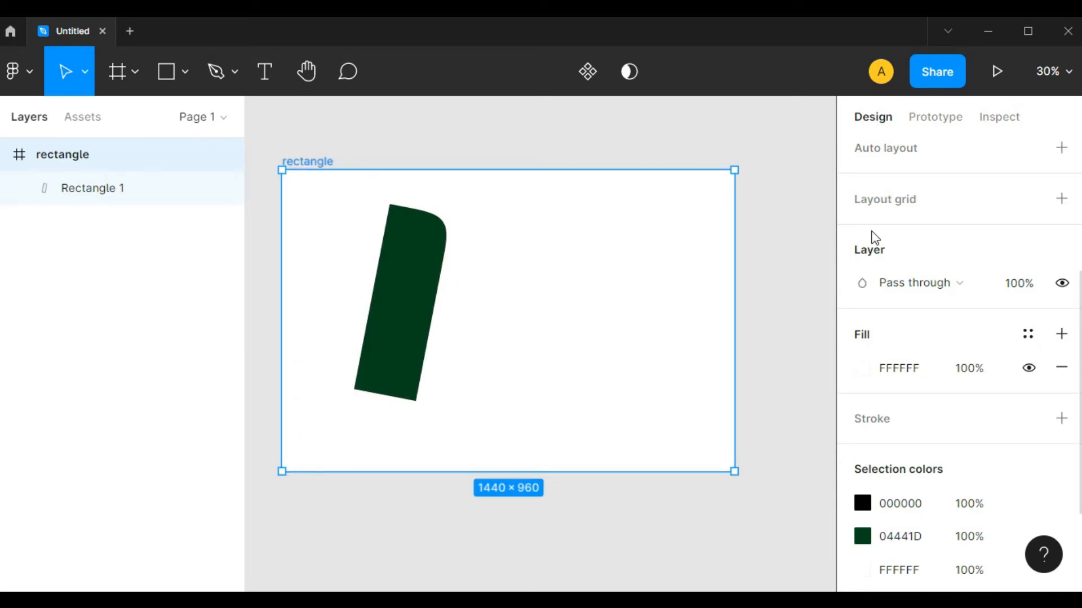
left_click(861, 365)
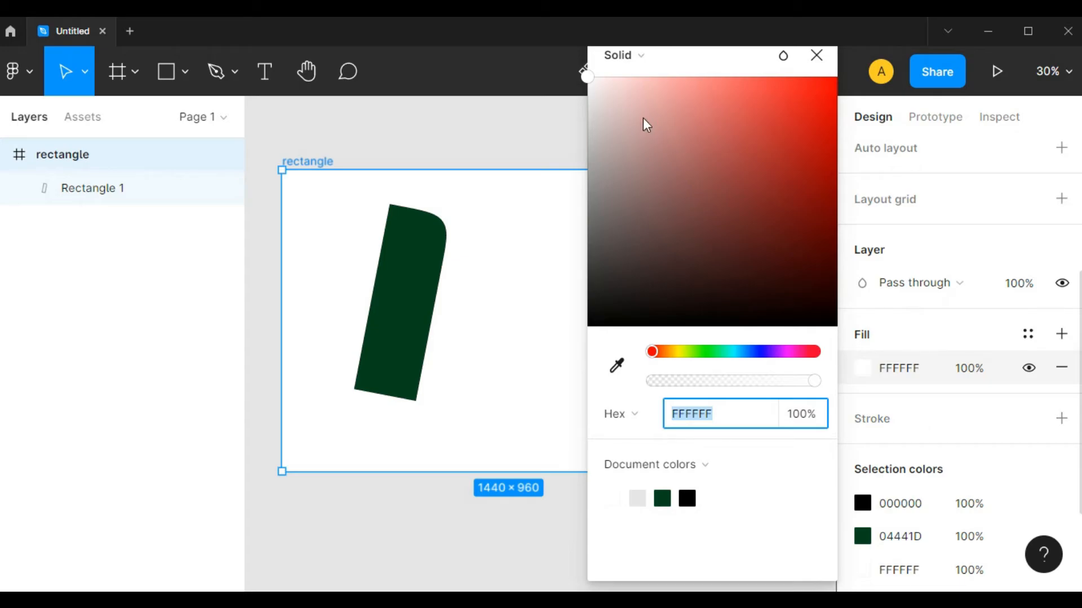
left_click_drag(609, 122, 600, 145)
left_click(819, 55)
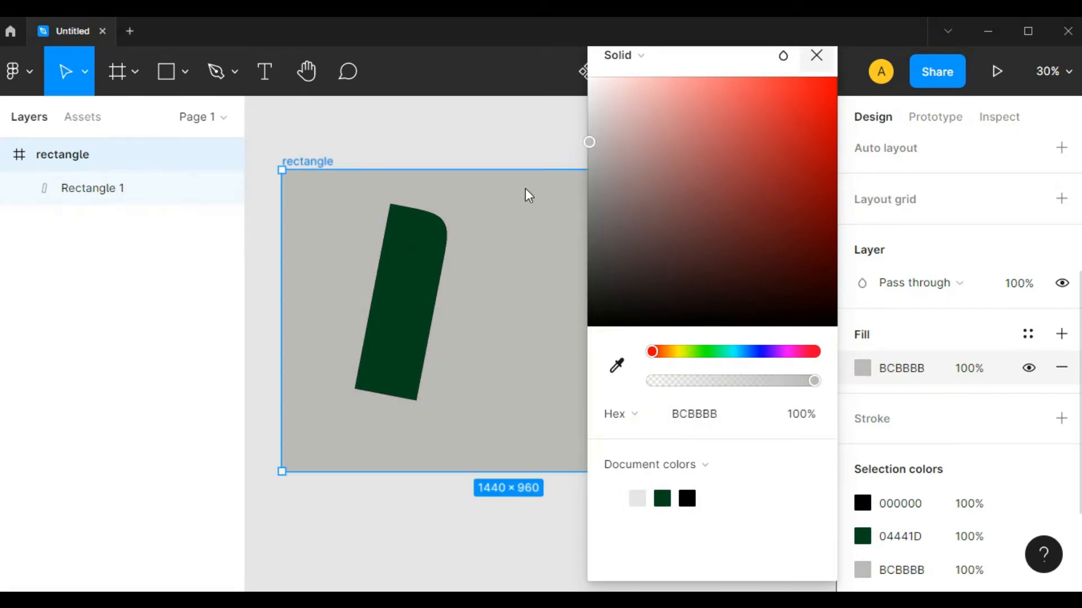
Select the green rectangle and set its stroke colour to white (FFFFFF)
left_click(421, 273)
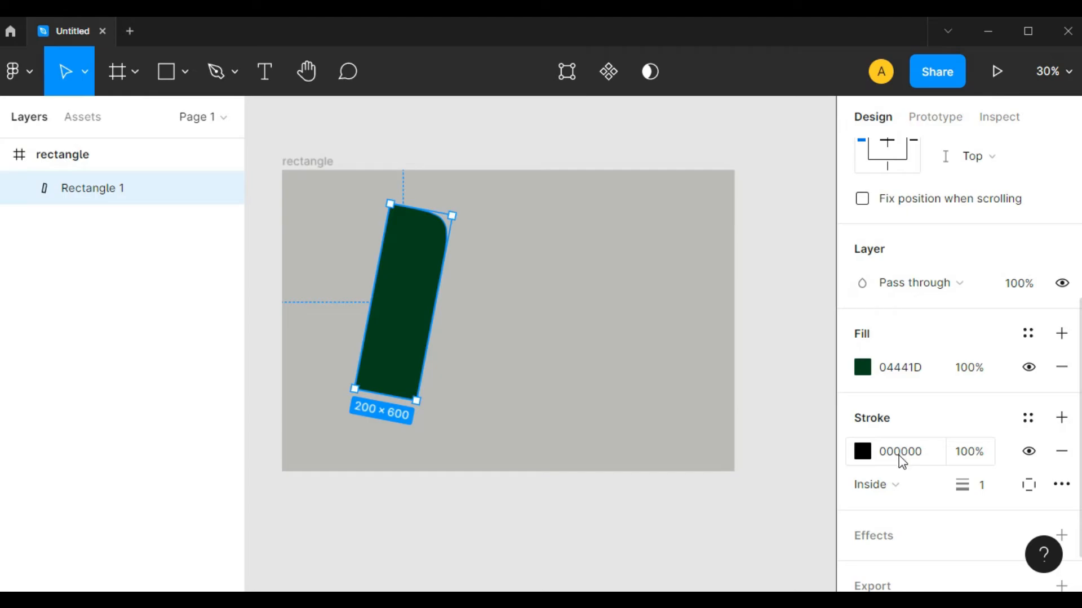
left_click(863, 452)
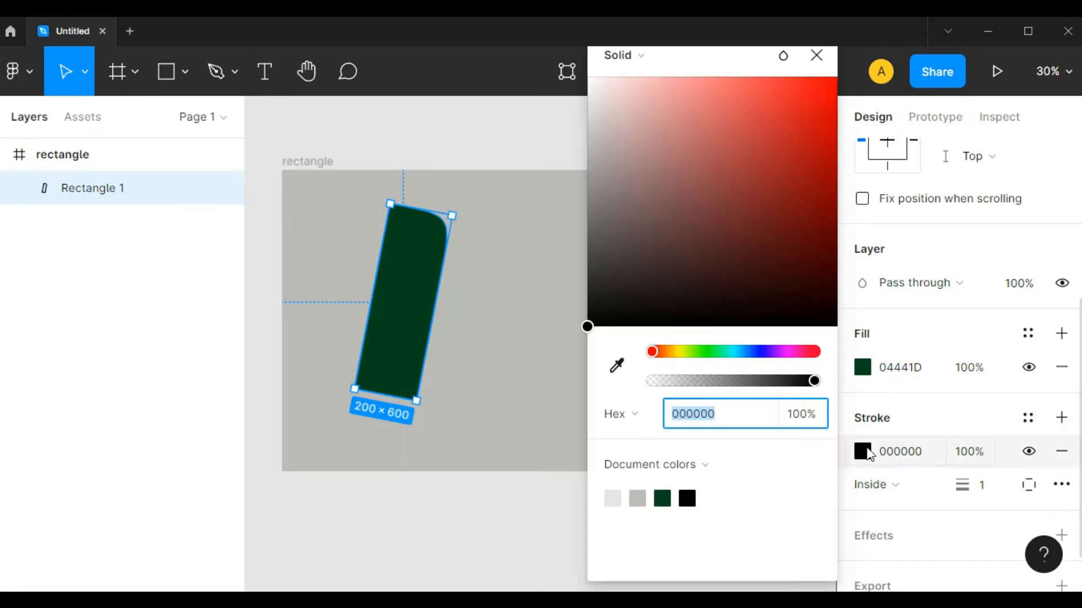
left_click_drag(674, 285, 588, 77)
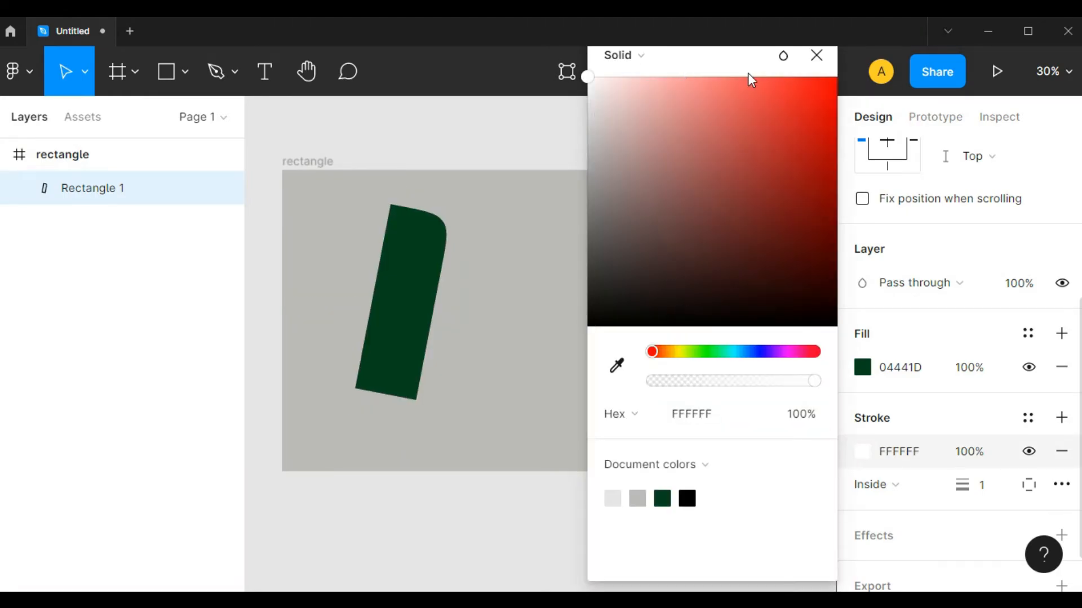
left_click(816, 55)
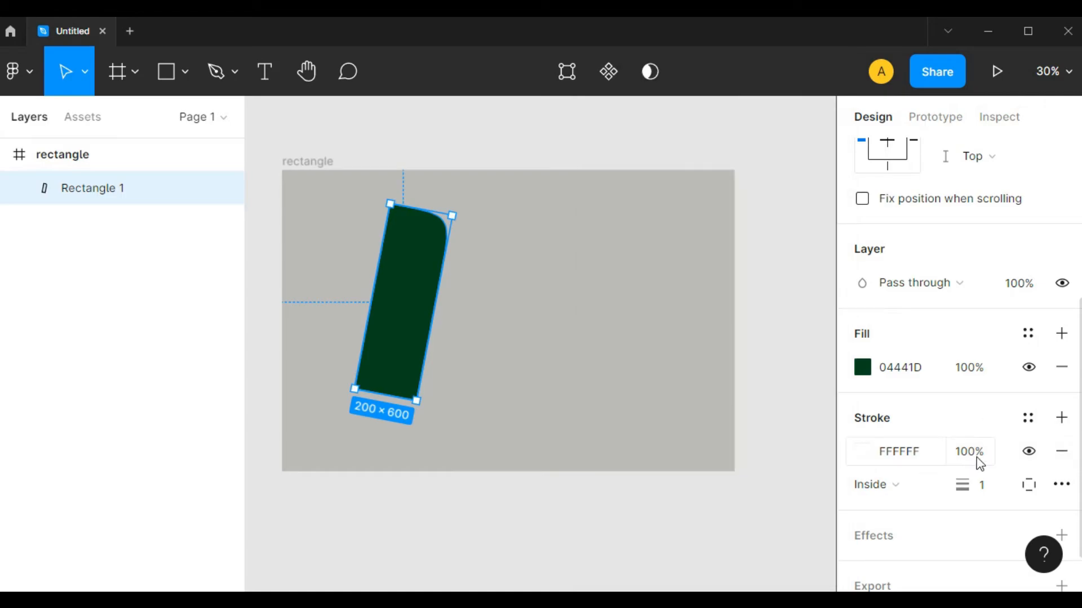
Set the rectangle's stroke width to 10 and deselect it to view the white outline against the grey frame
left_click(999, 495)
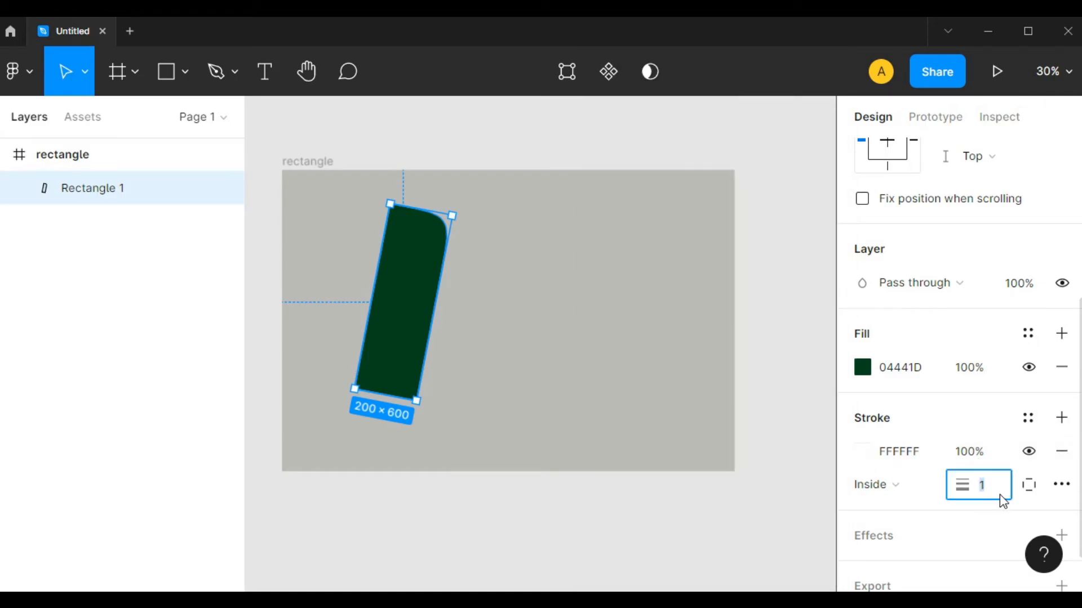
key("Up")
key("Up")
key("Up")
key("Up")
key("Up")
key("Up")
key("Up")
key("Up")
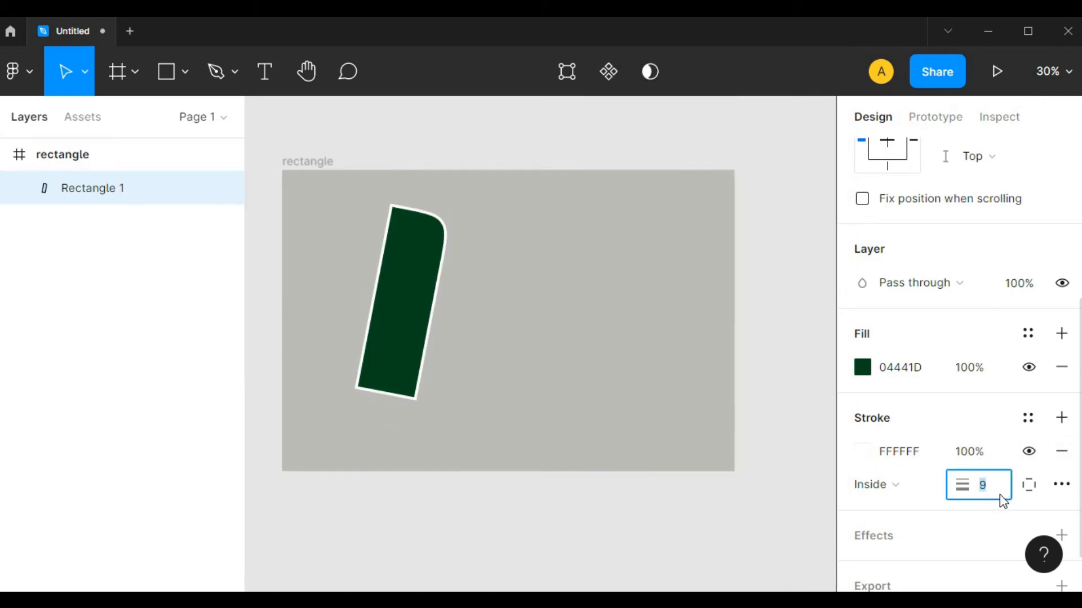
key("Up")
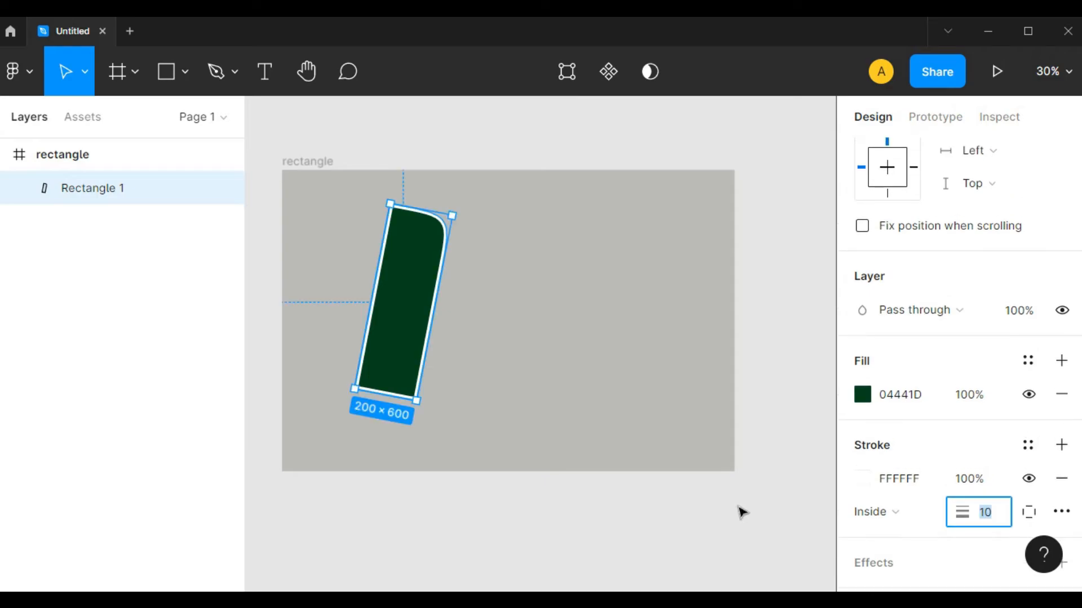
left_click(541, 391)
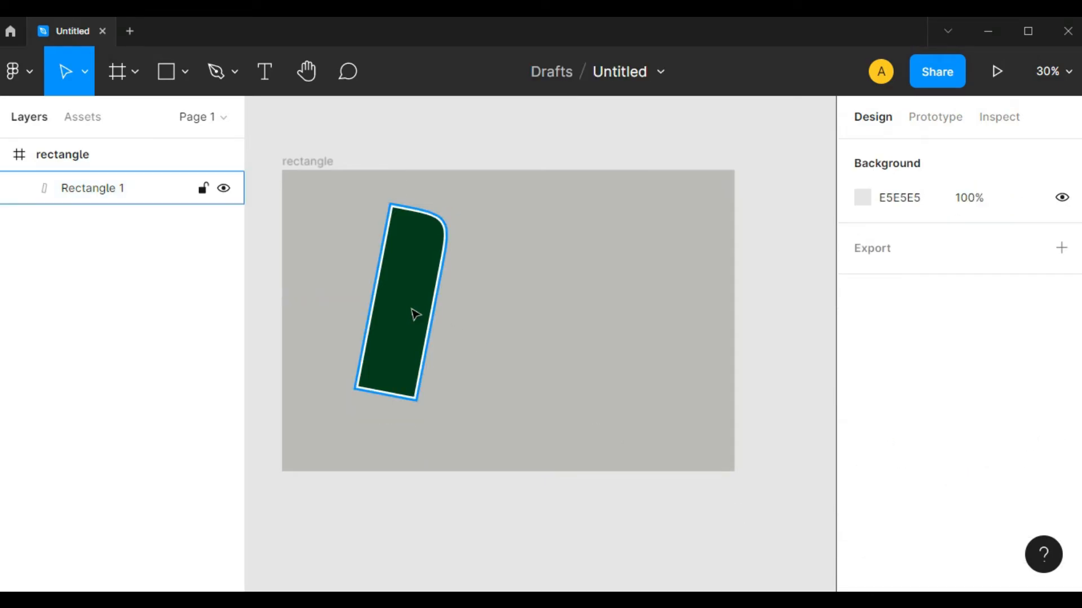
left_click(331, 165)
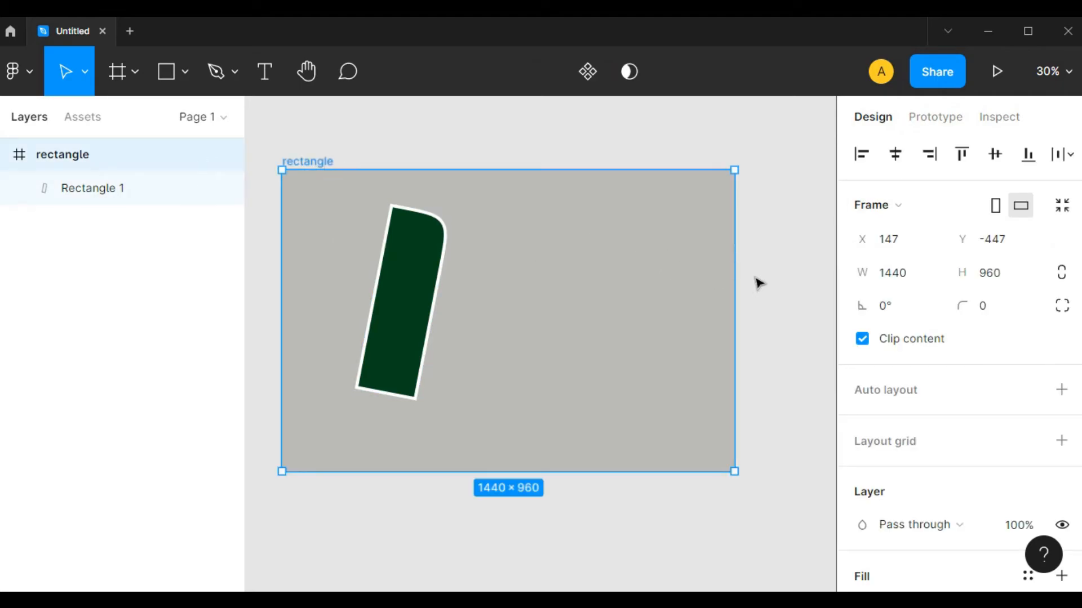
left_click(620, 291)
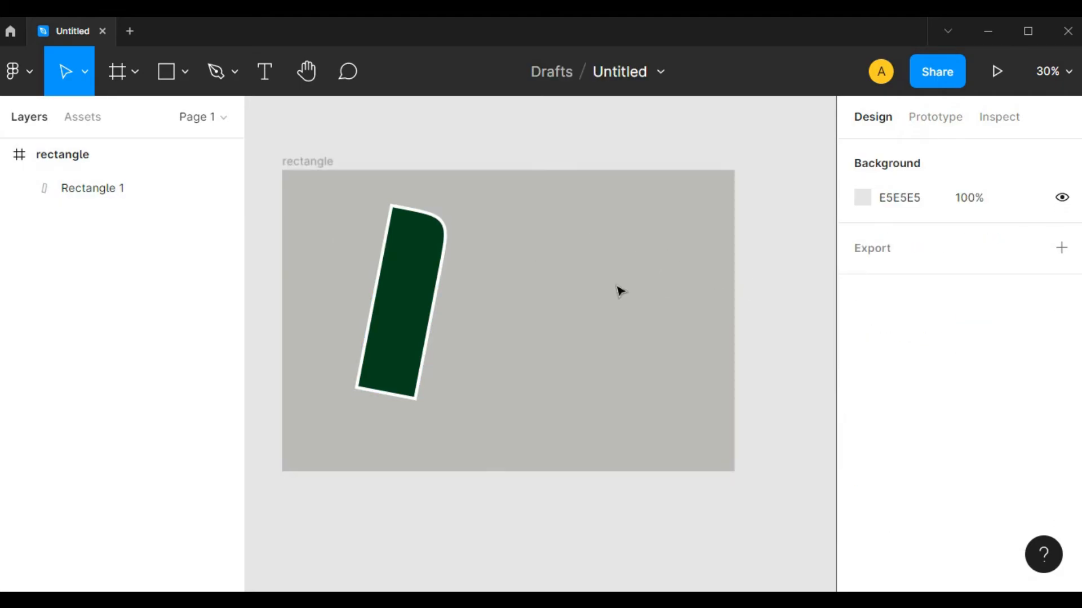
Try the rectangle's white stroke at 80% and 70% opacity and view the outline up close
left_click(417, 305)
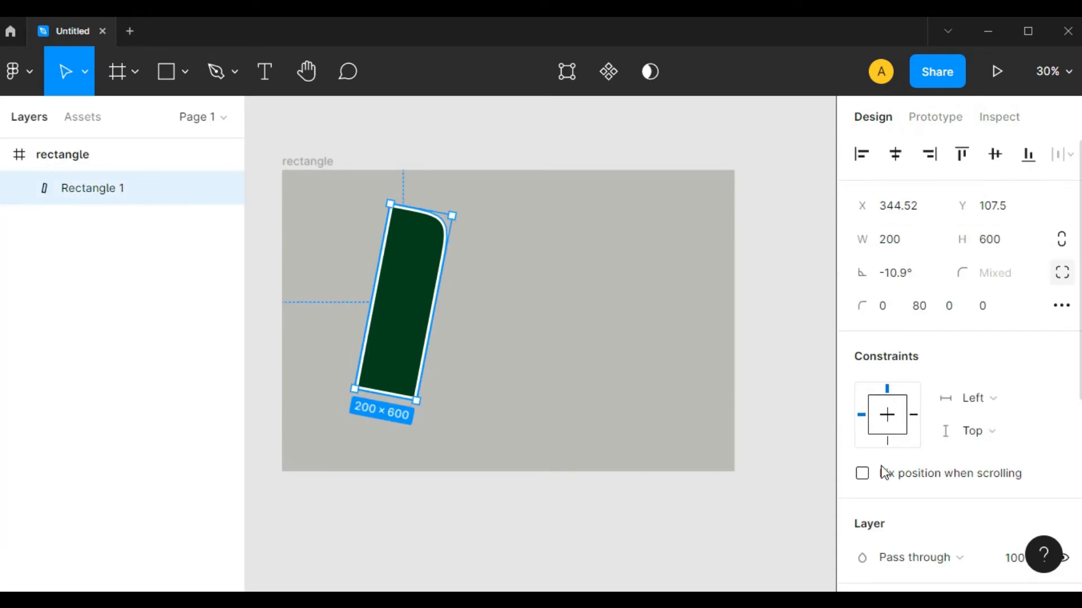
scroll(1023, 435, "down", 2)
scroll(1022, 436, "down", 4)
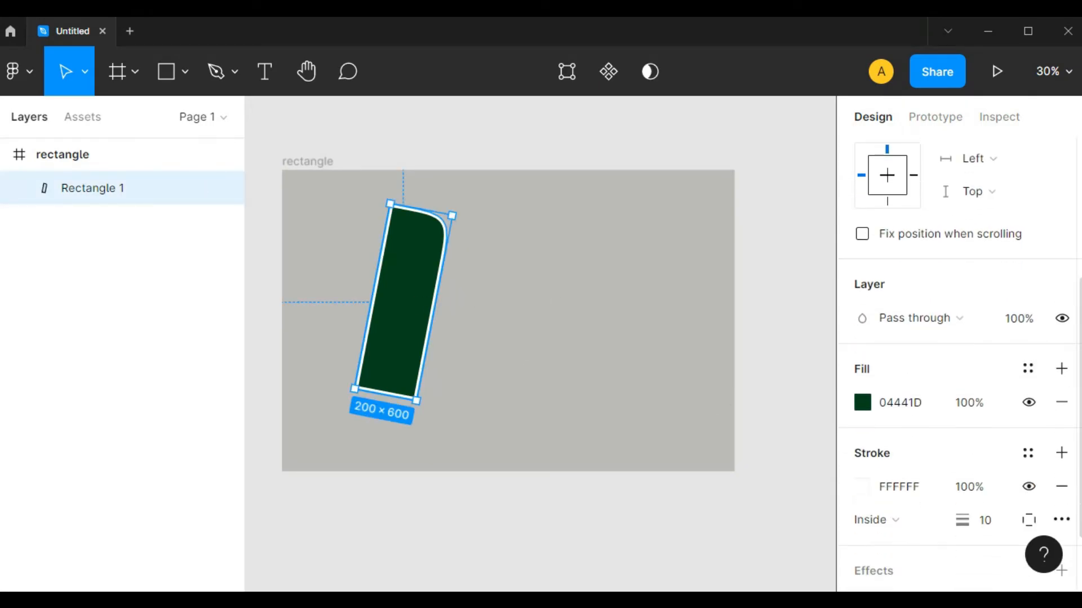
scroll(958, 395, "down", 3)
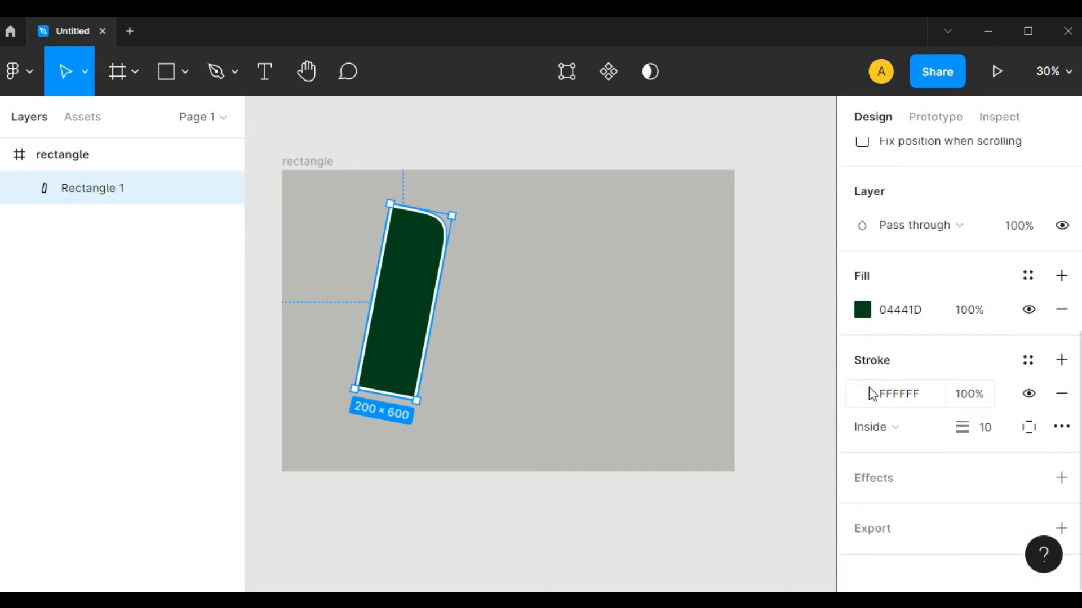
left_click(979, 401)
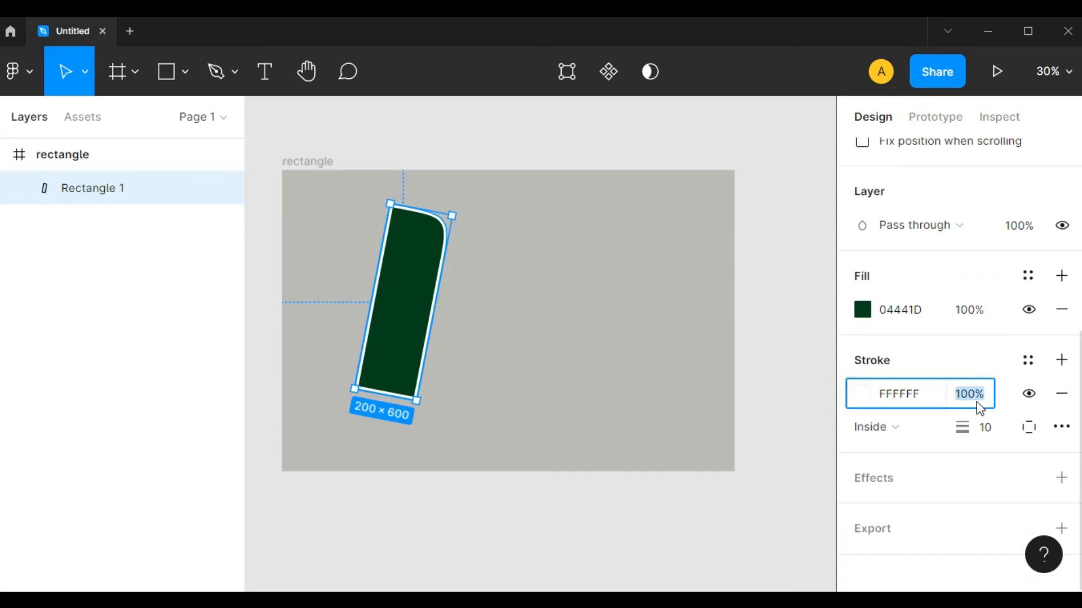
type("80")
key("Return")
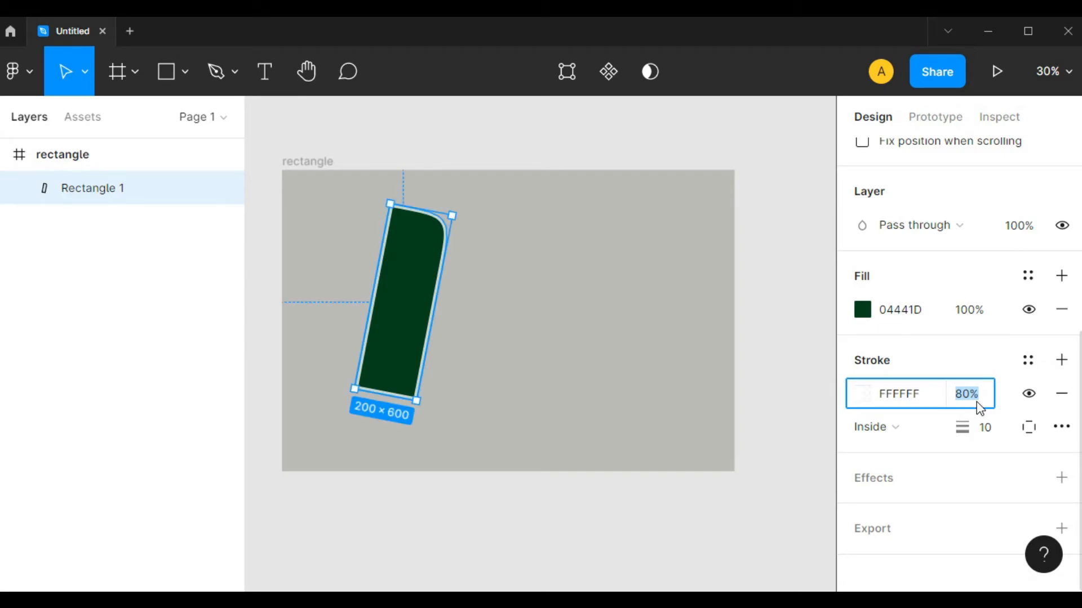
type("70")
key("Return")
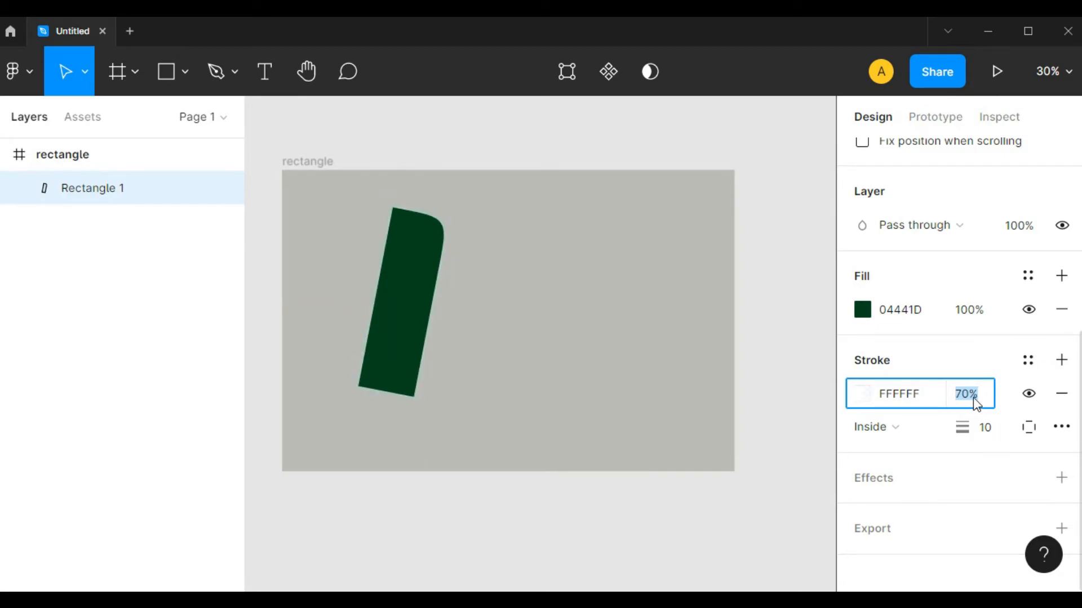
scroll(391, 323, "up", 3)
left_click(524, 329)
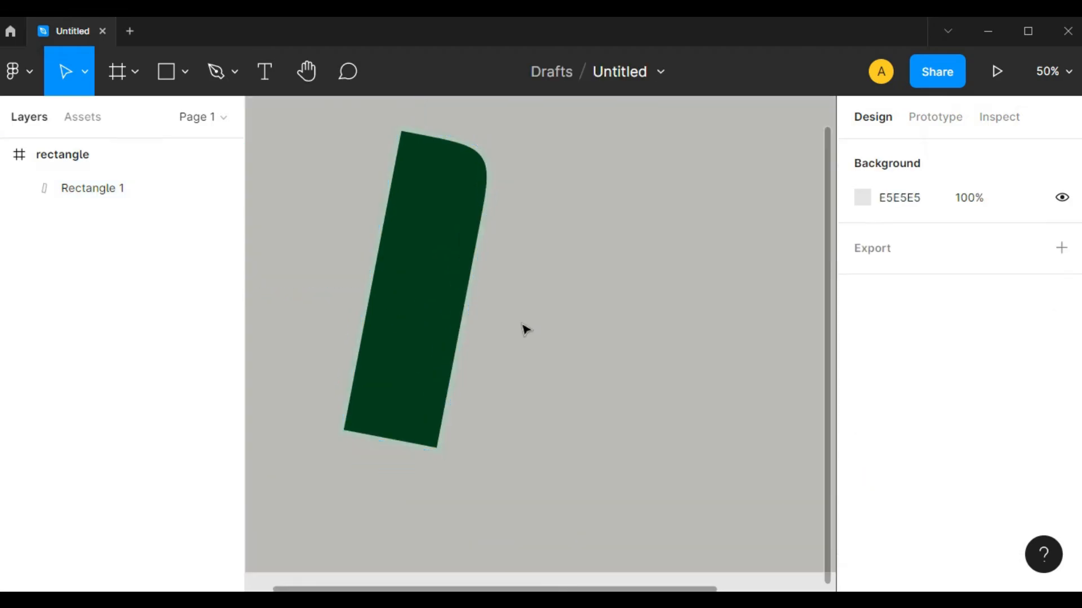
Set the opacity of the rectangle's white stroke to 80% and deselect the rectangle
left_click(463, 331)
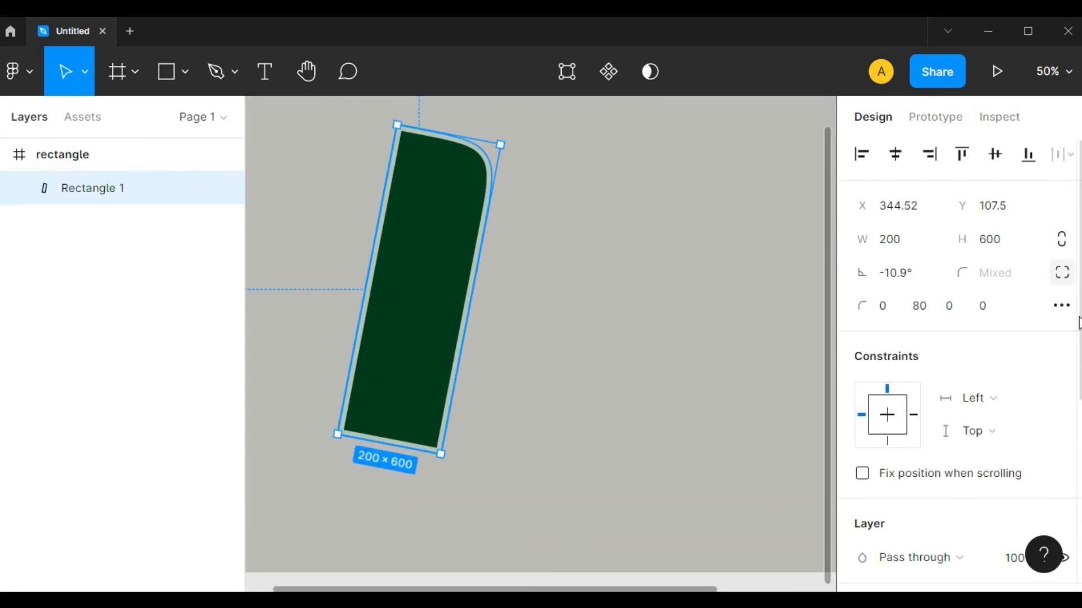
scroll(967, 458, "down", 4)
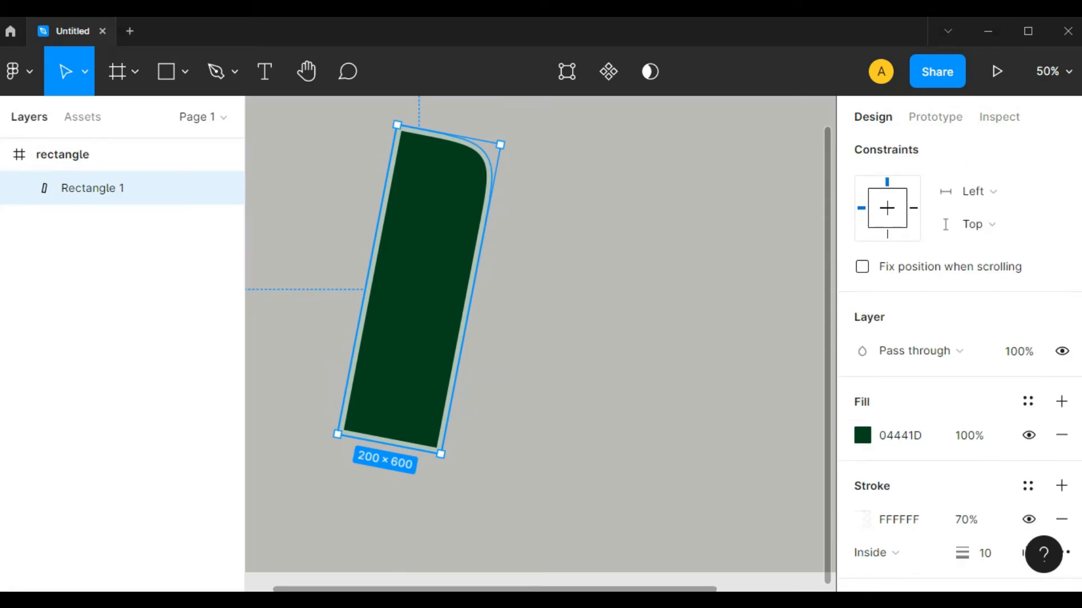
scroll(997, 442, "down", 1)
left_click(978, 459)
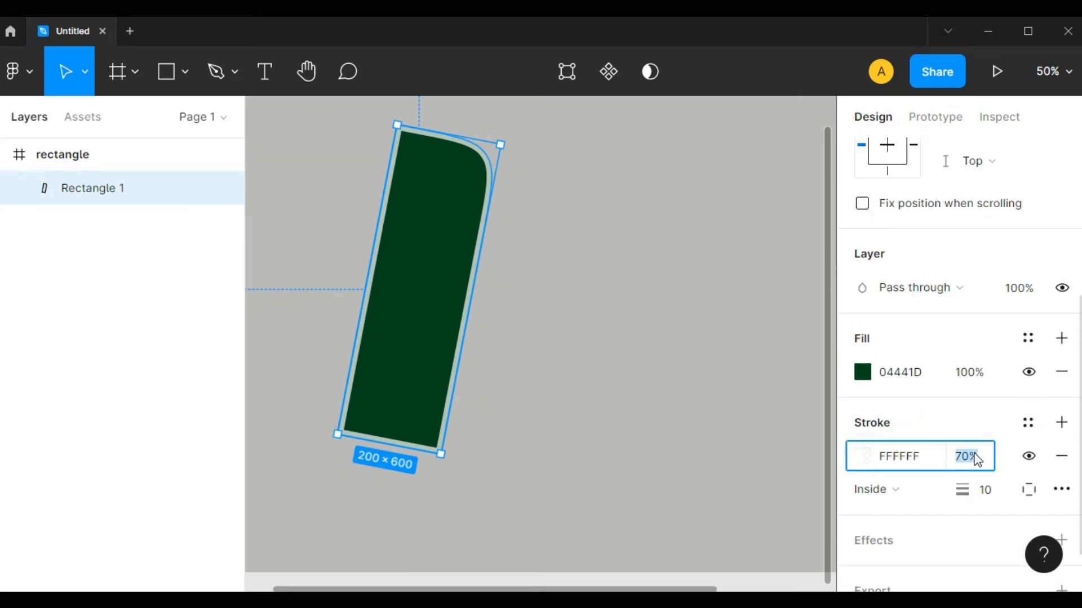
type("80")
key("Return")
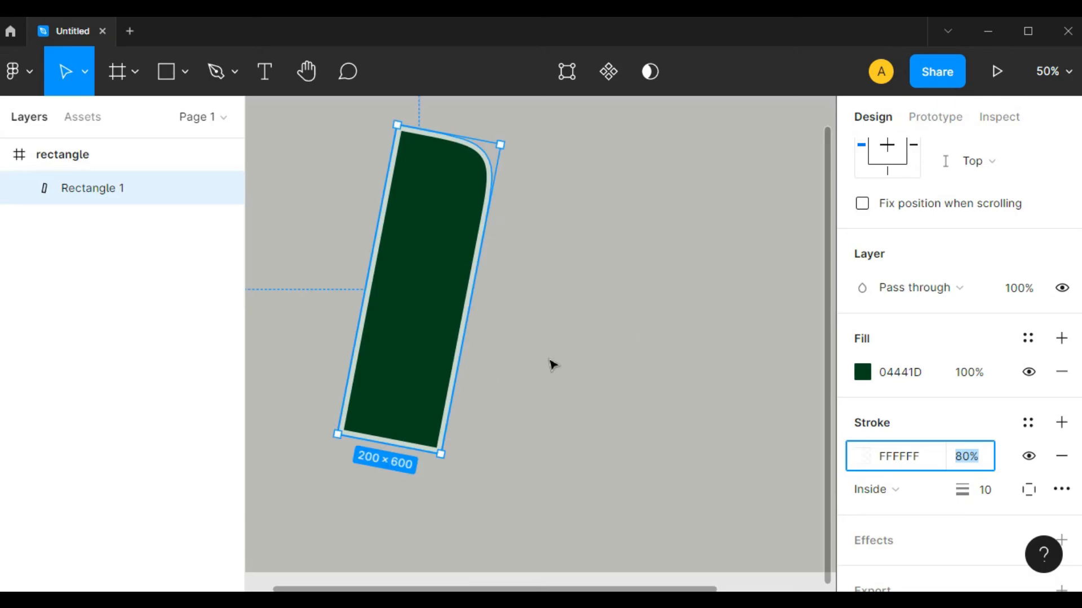
left_click(495, 321)
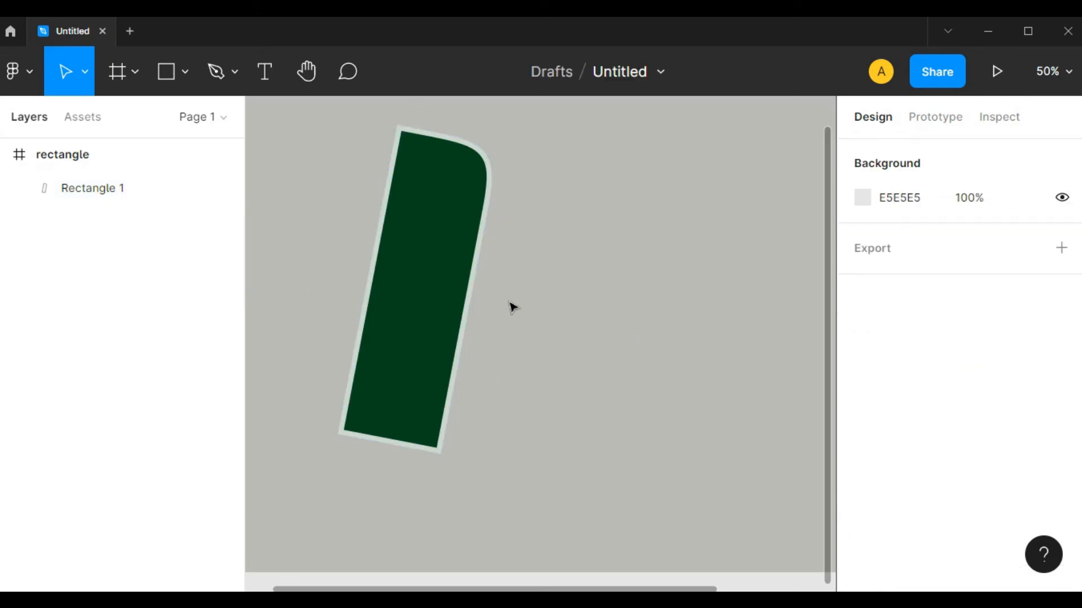
Select the rectangle and change its stroke alignment to Outside
left_click(442, 312)
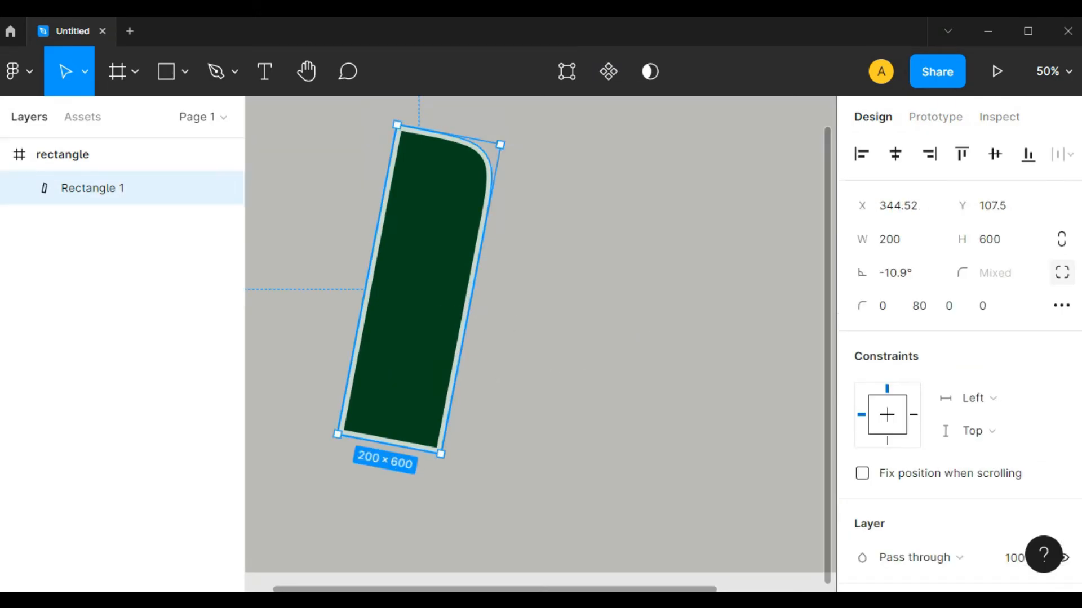
scroll(957, 360, "down", 5)
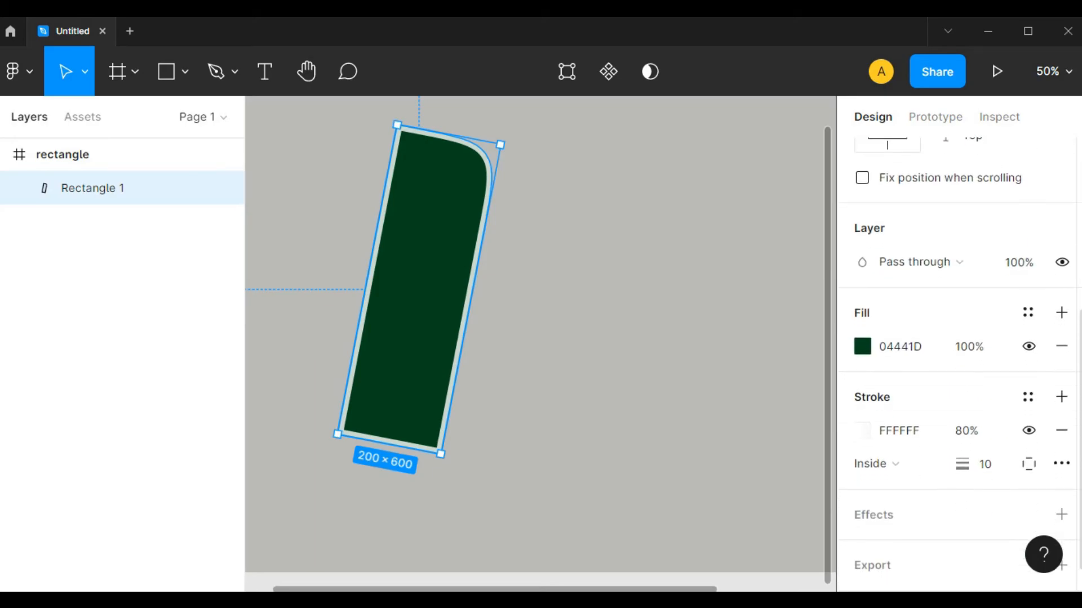
left_click_drag(1079, 439, 1079, 444)
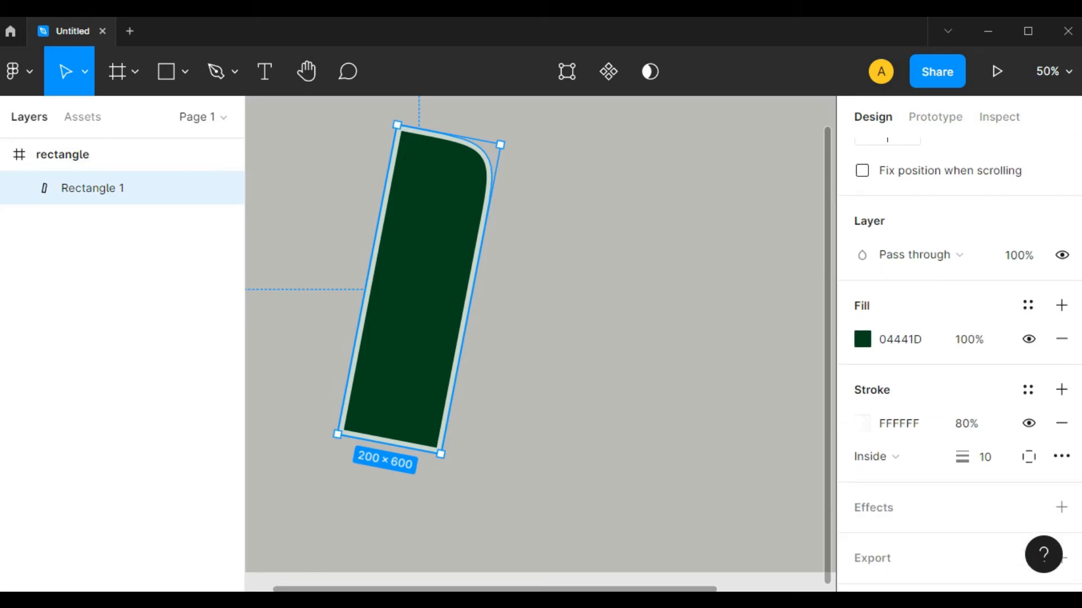
left_click(901, 455)
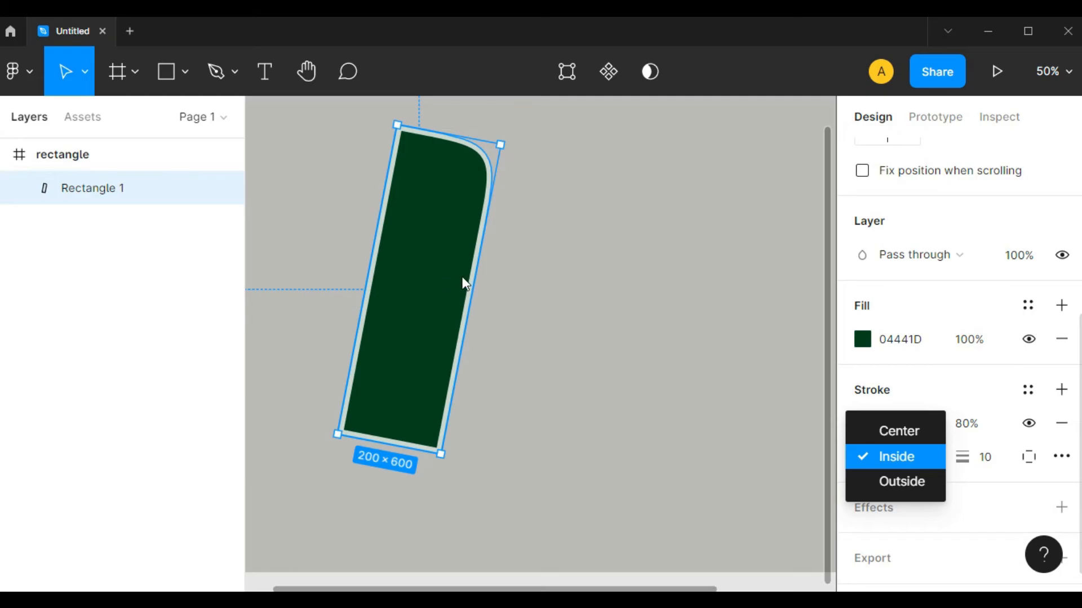
left_click(896, 483)
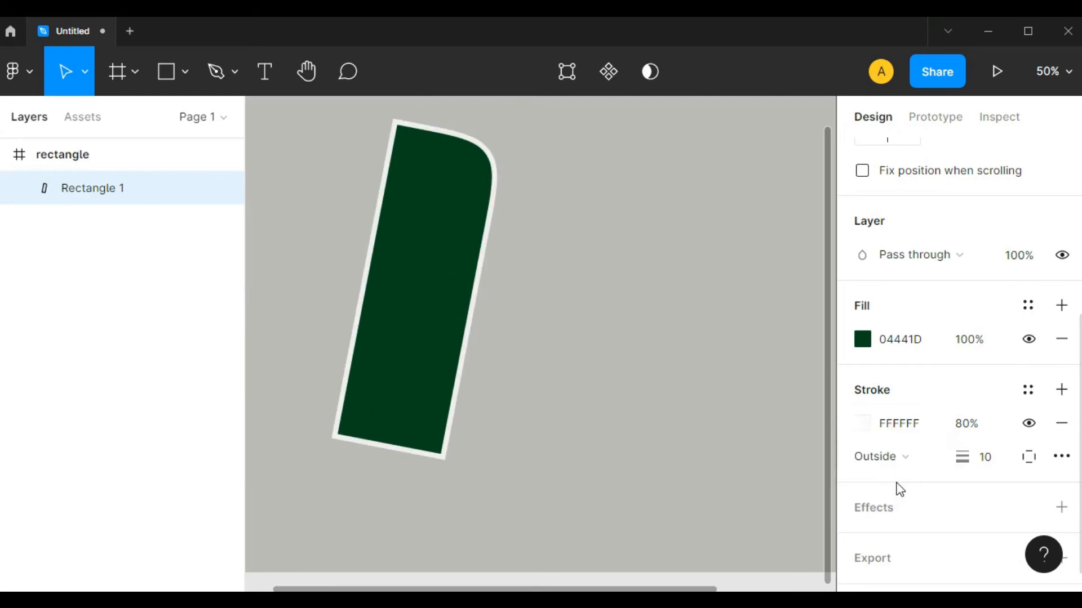
Change the rectangle's stroke alignment to Center and deselect it to examine the outline up close
left_click(892, 451)
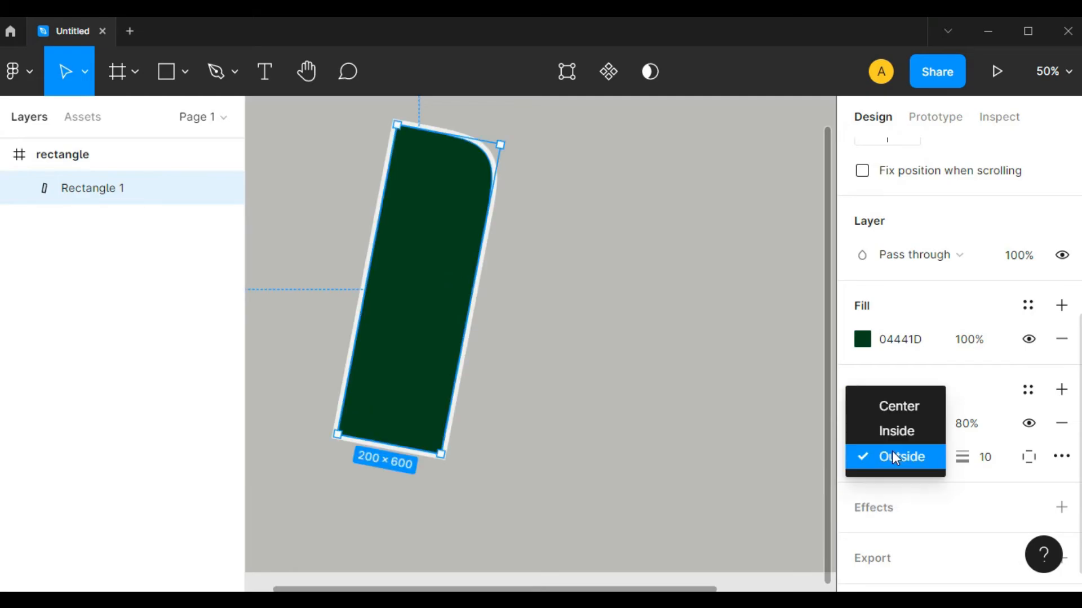
left_click(862, 404)
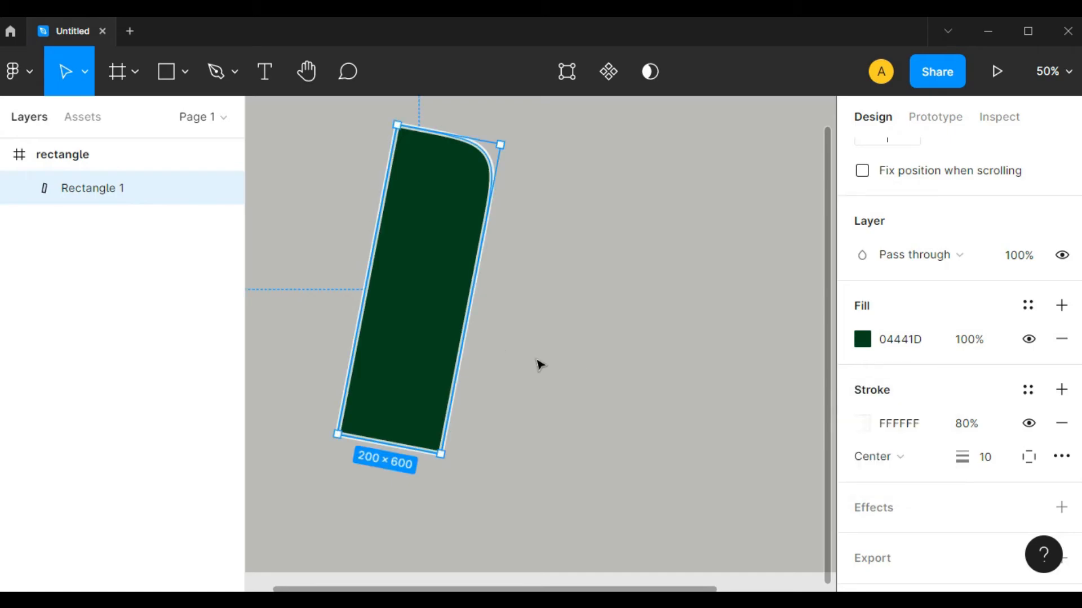
left_click(529, 362)
scroll(530, 362, "up", 1)
scroll(528, 358, "down", 4)
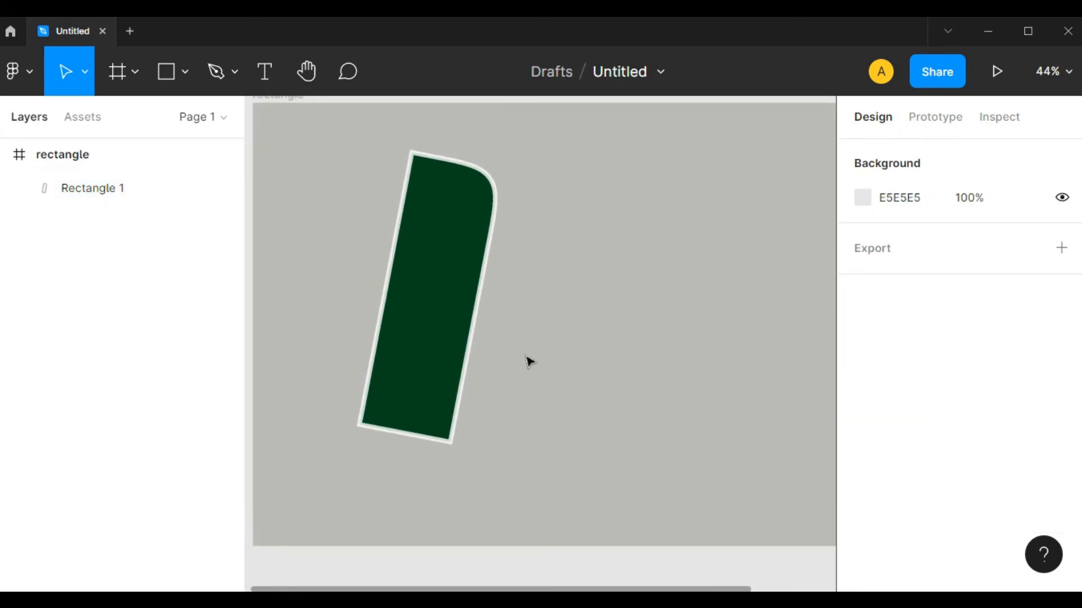
scroll(528, 353, "up", 1)
scroll(528, 354, "left", 1)
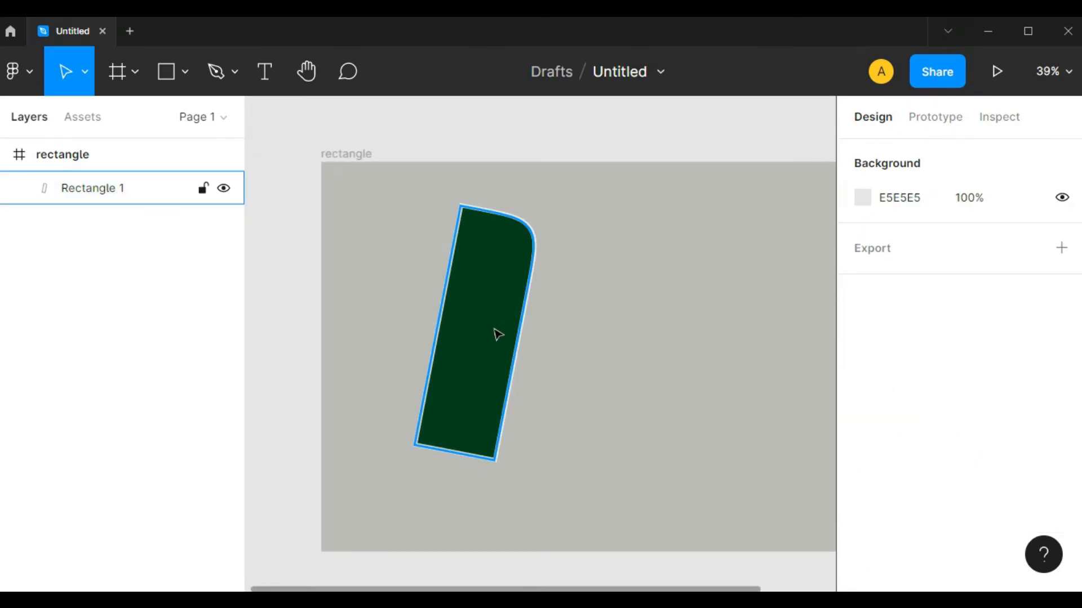
scroll(475, 290, "up", 5)
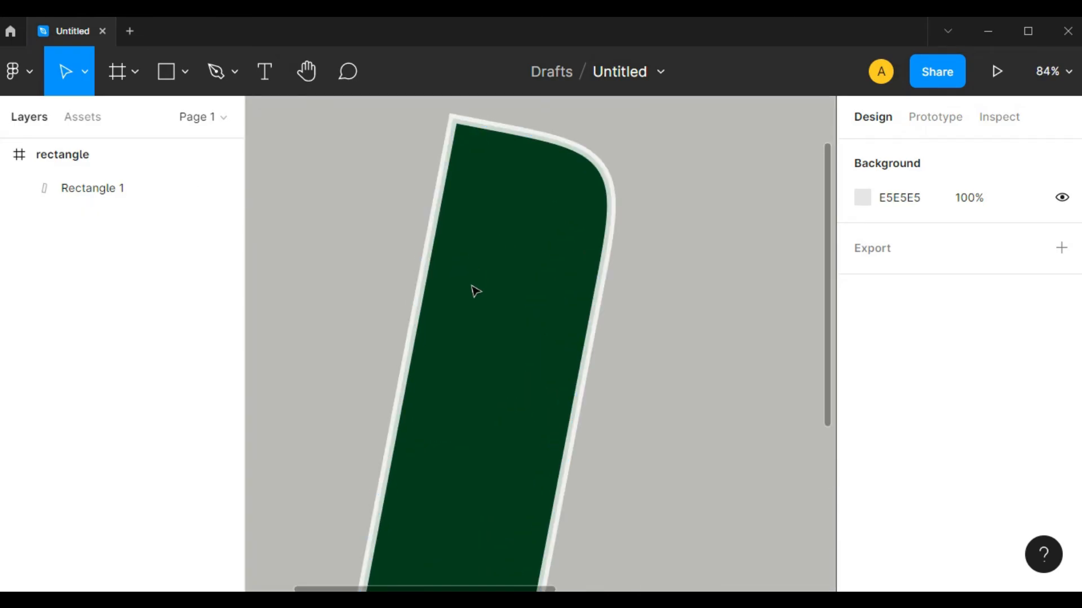
scroll(474, 290, "down", 2)
scroll(505, 307, "up", 3)
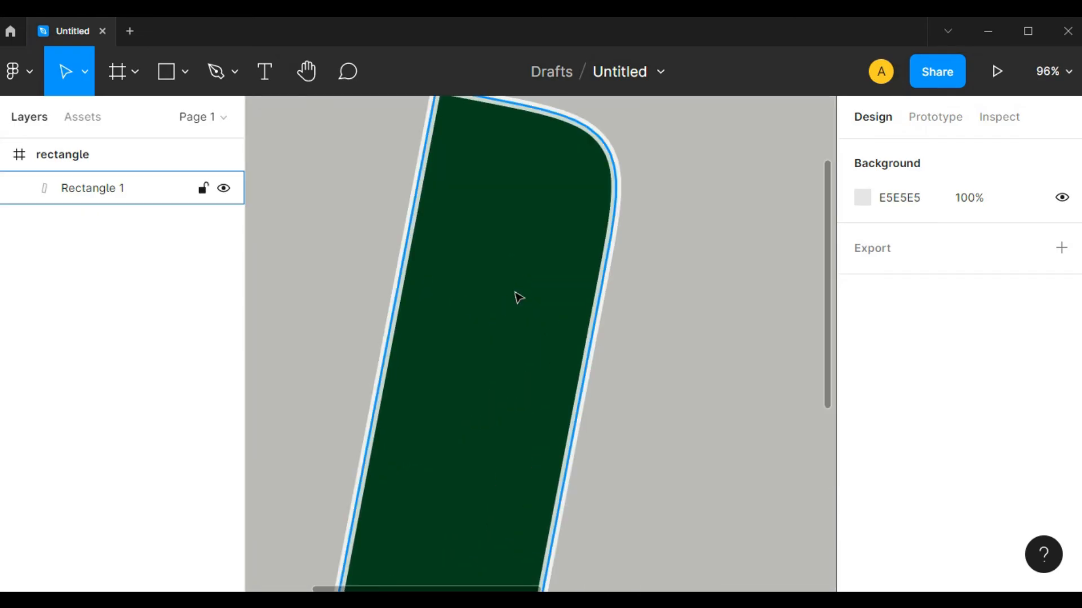
scroll(673, 343, "up", 1)
scroll(671, 341, "up", 3)
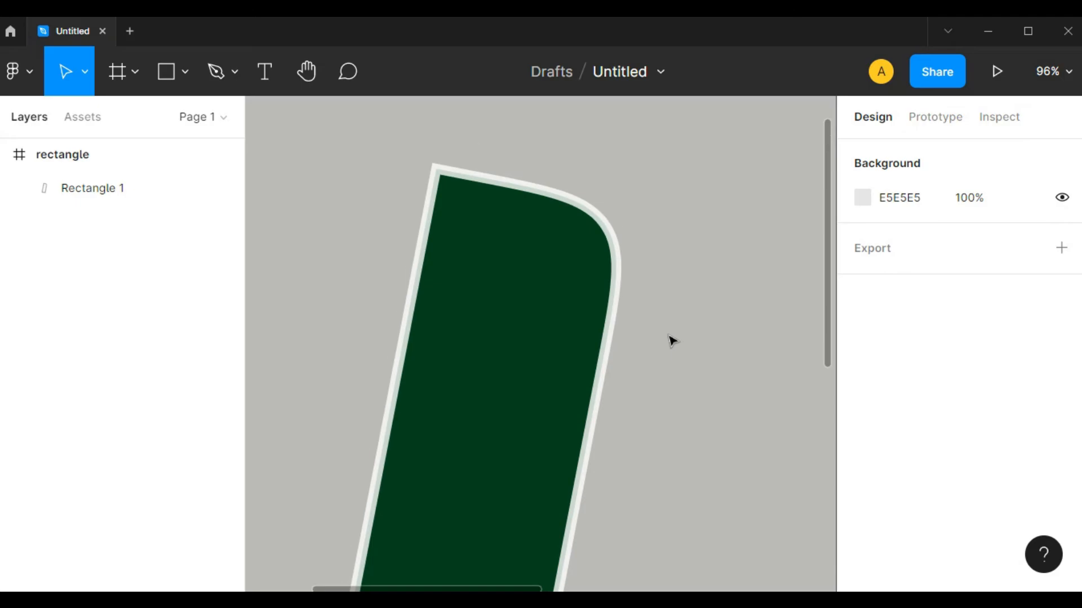
Select the rectangle, set its stroke alignment to Outside and examine the outline at the rounded corner up close
left_click(556, 340)
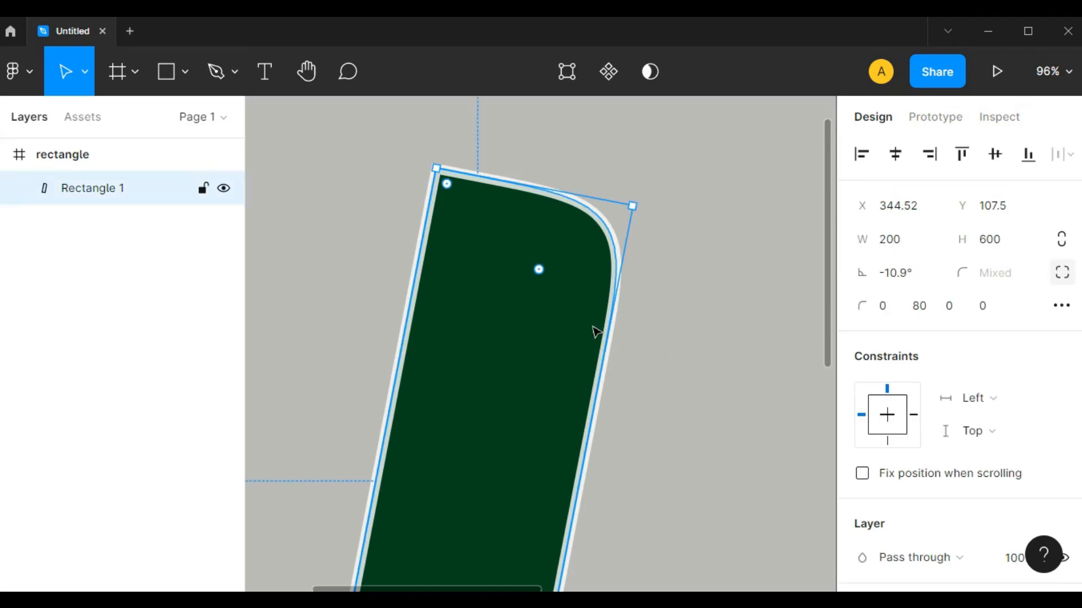
scroll(913, 507, "down", 2)
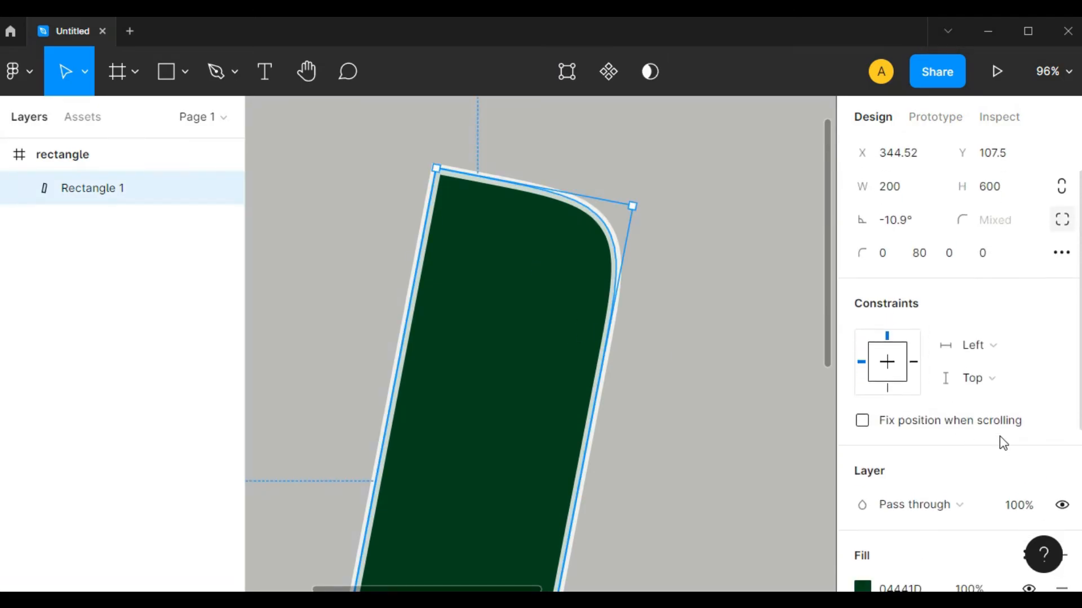
scroll(1069, 357, "down", 3)
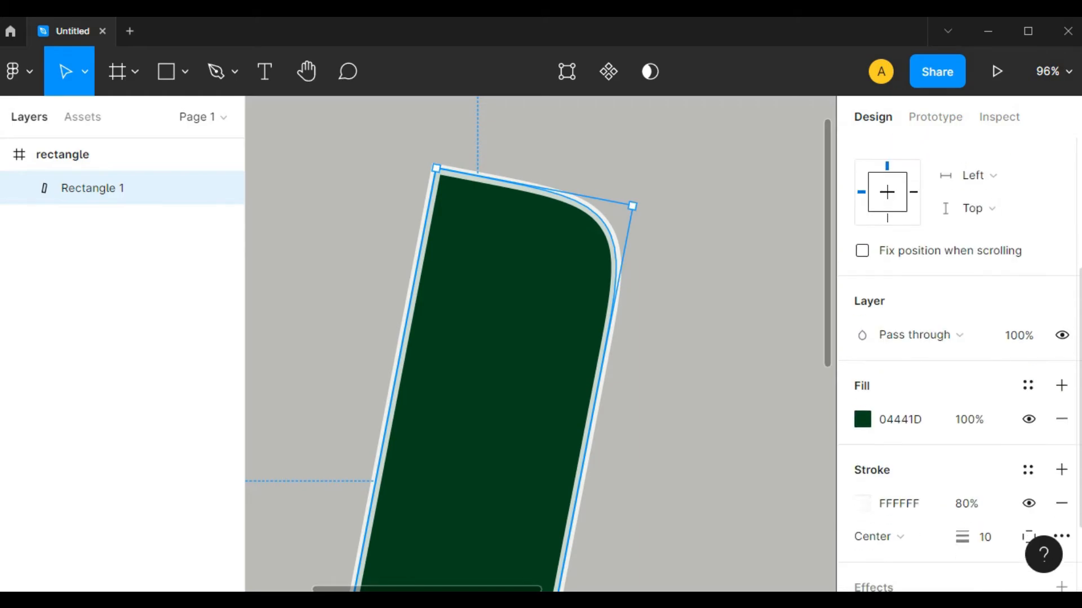
scroll(1073, 485, "down", 1)
left_click(890, 496)
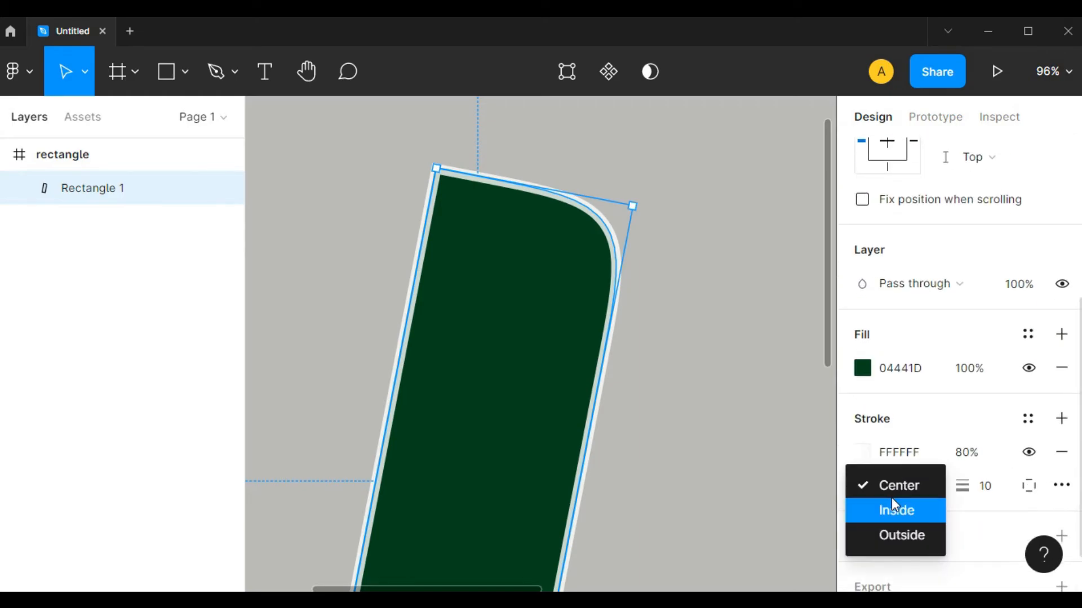
left_click(899, 535)
left_click_drag(695, 387, 647, 316)
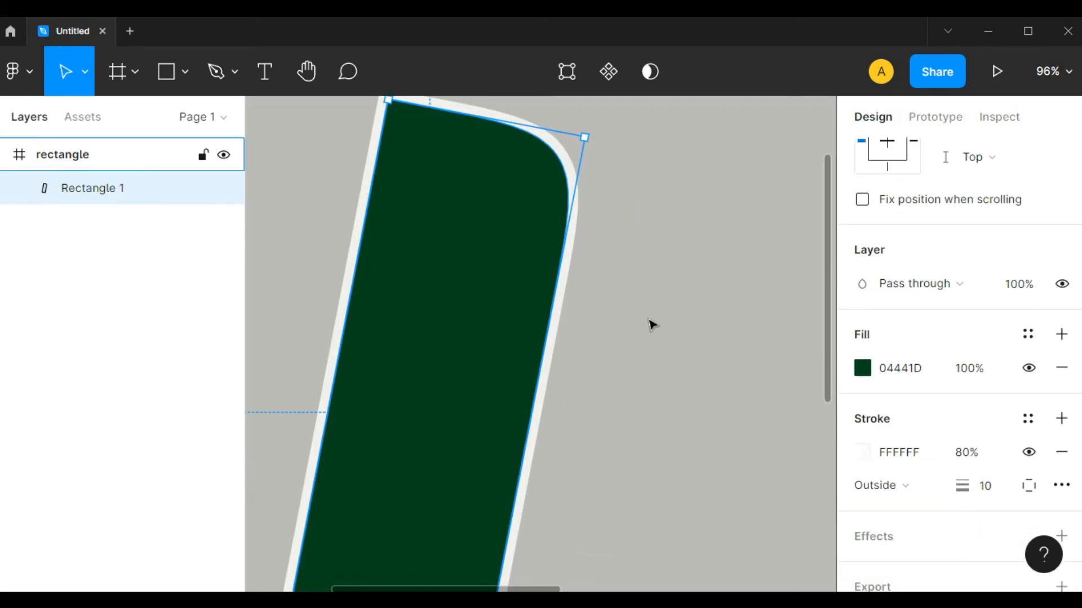
scroll(651, 325, "up", 1)
scroll(650, 325, "down", 3)
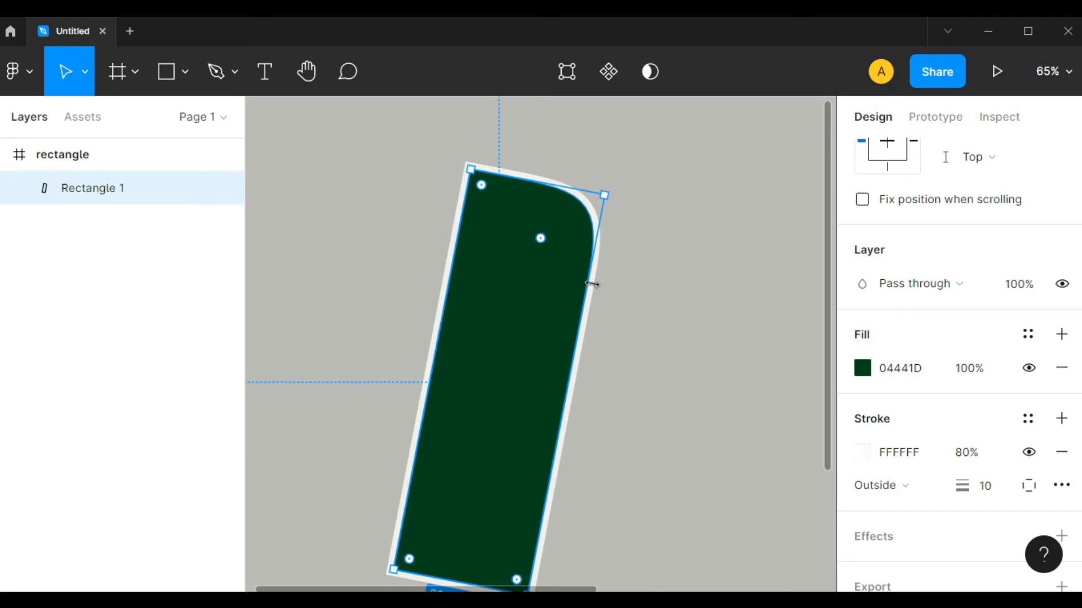
scroll(591, 284, "up", 2)
scroll(591, 284, "up", 5)
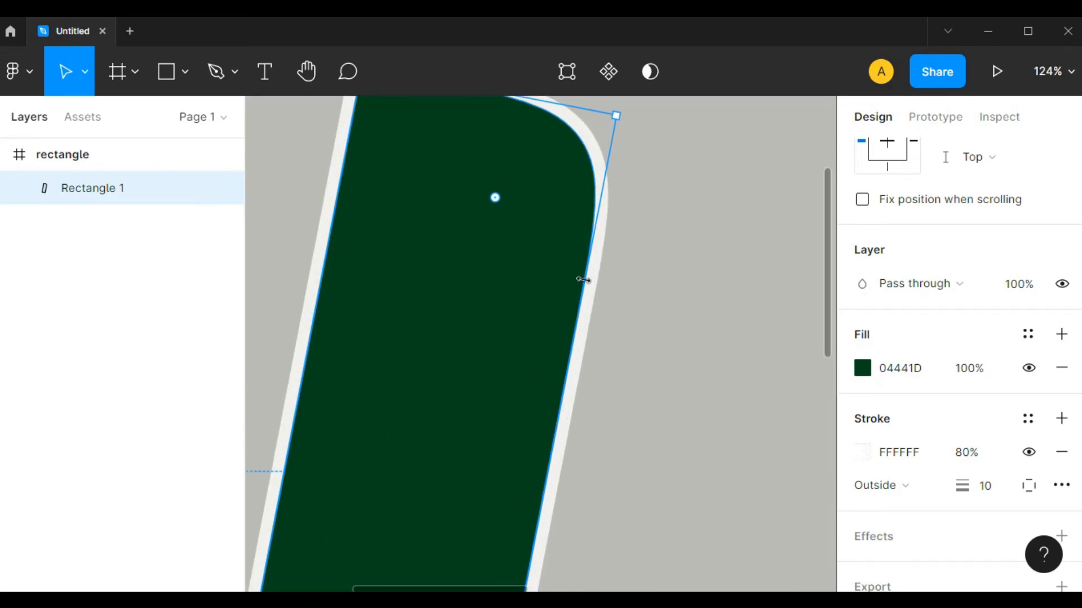
scroll(629, 307, "up", 3)
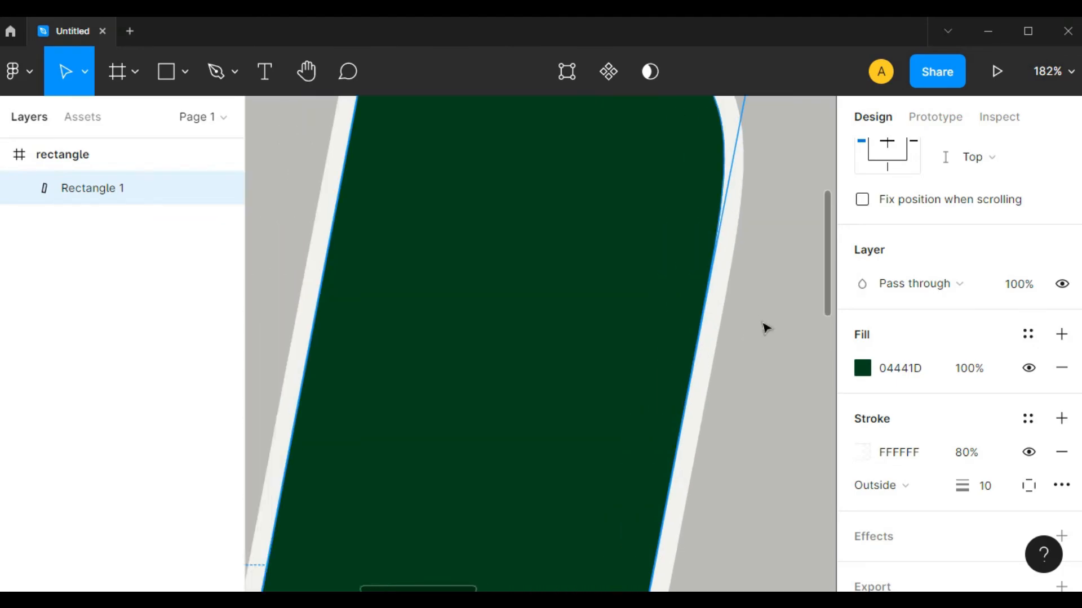
scroll(744, 304, "up", 2)
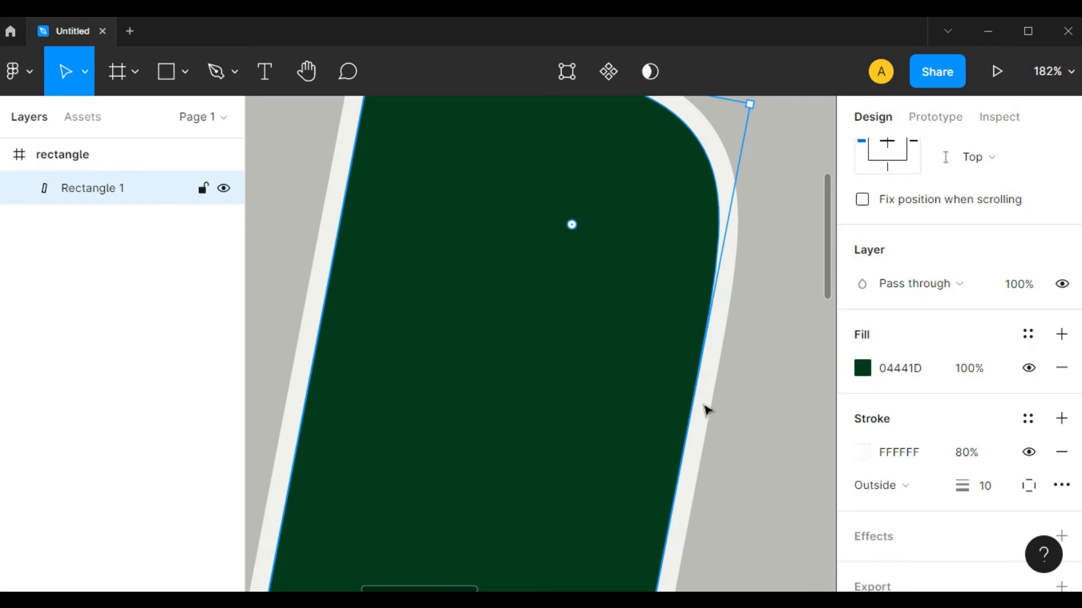
Try the rectangle's stroke alignment at Inside and revert the accidental change to the rectangle's width
left_click(895, 478)
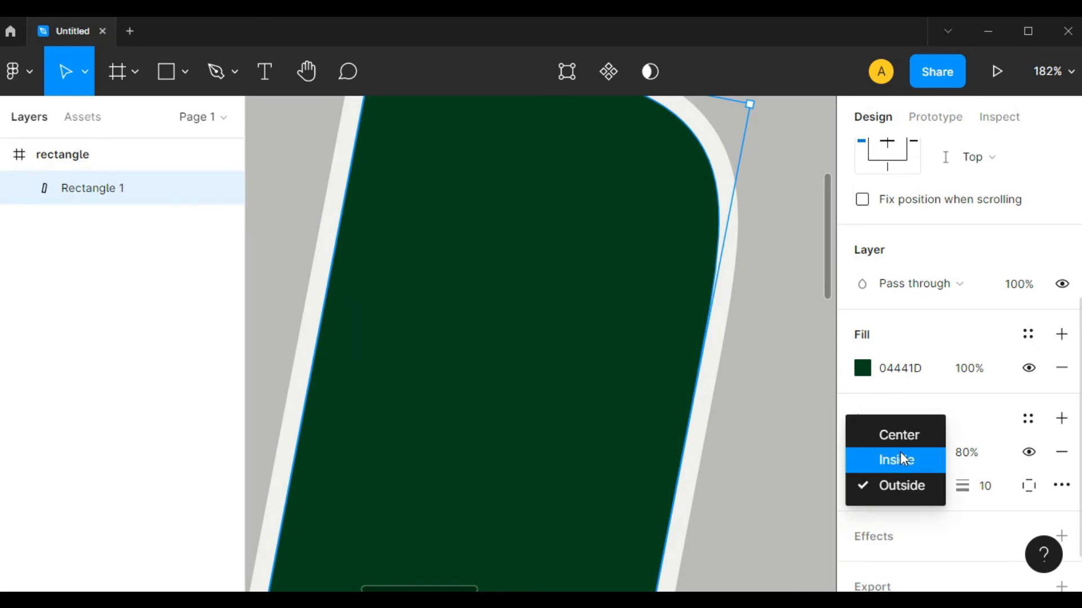
left_click(900, 459)
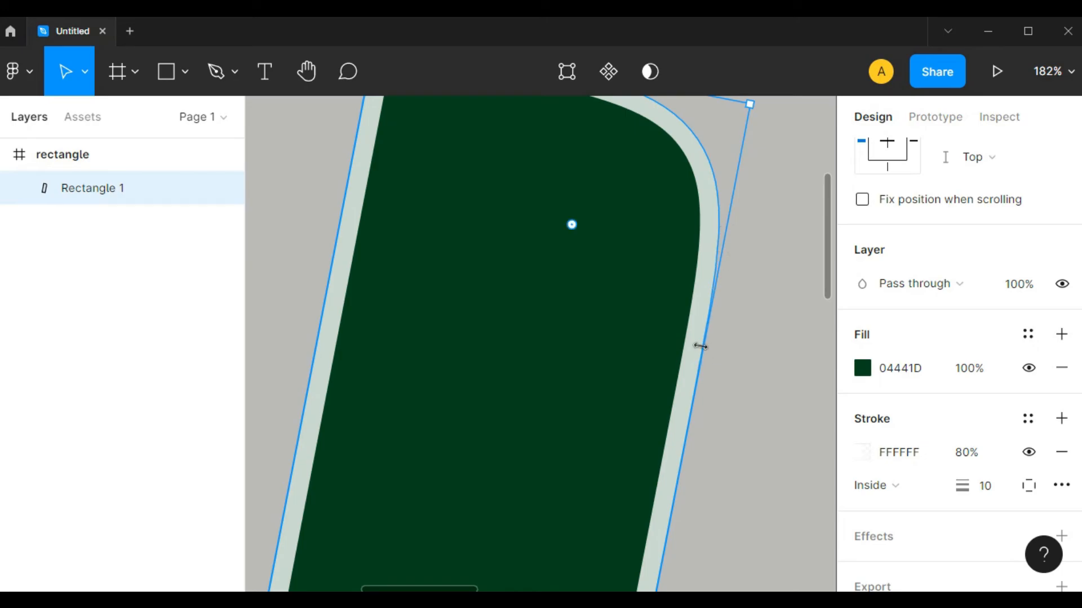
key("ctrl+z")
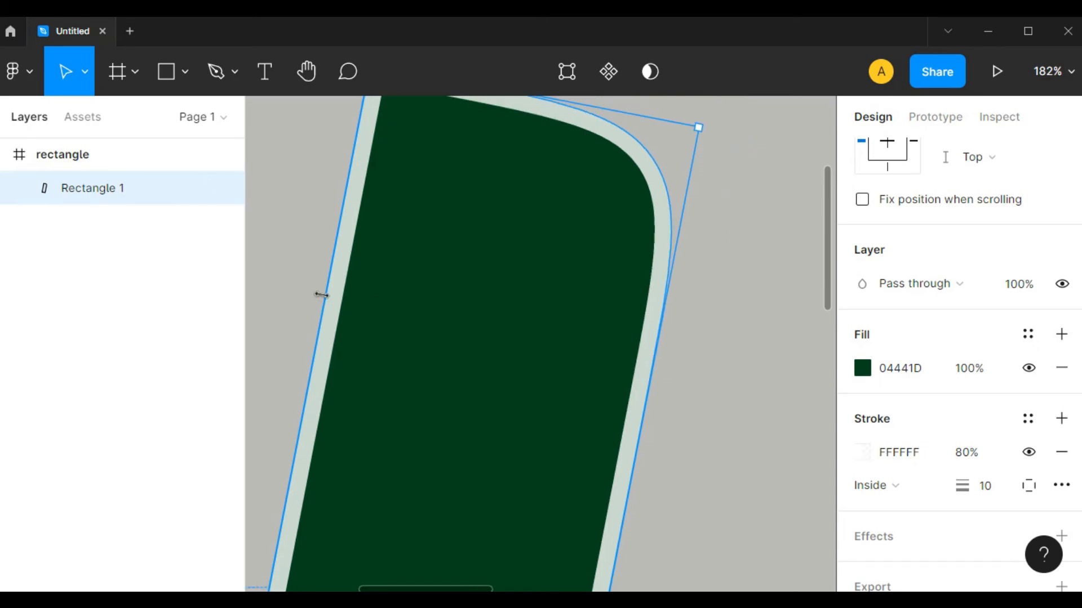
key("ctrl+shift+z")
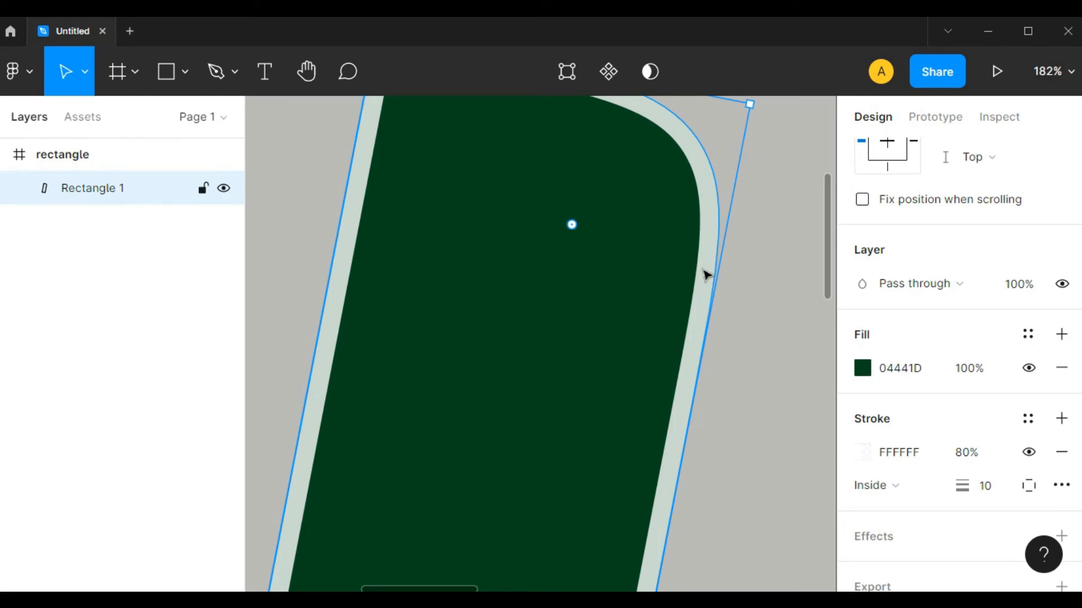
Switch the rectangle's stroke alignment from Inside to Center and view how the outline straddles the edge
left_click(895, 488)
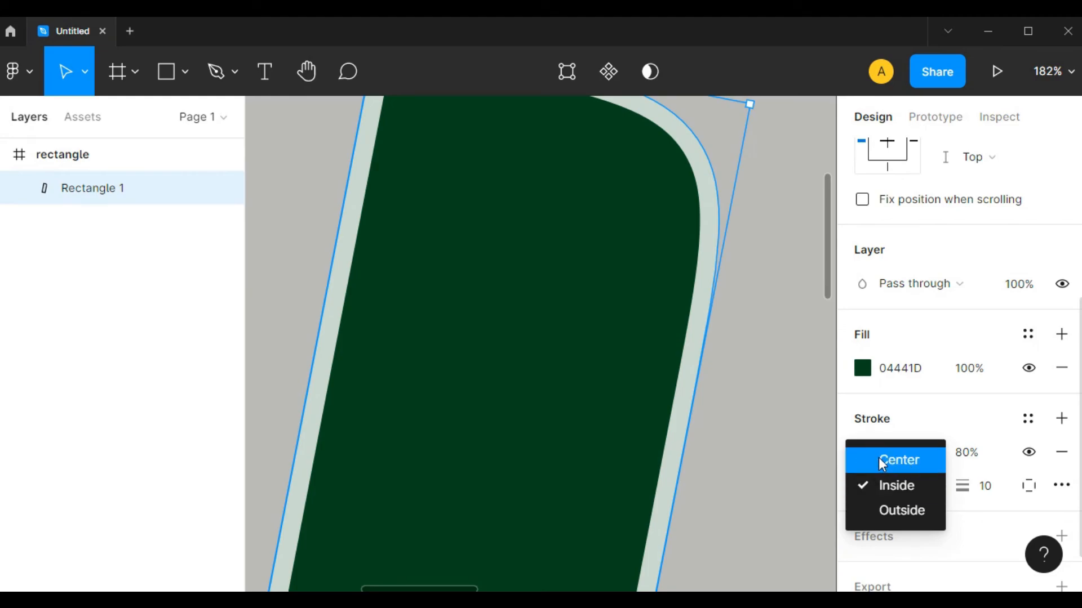
left_click(882, 462)
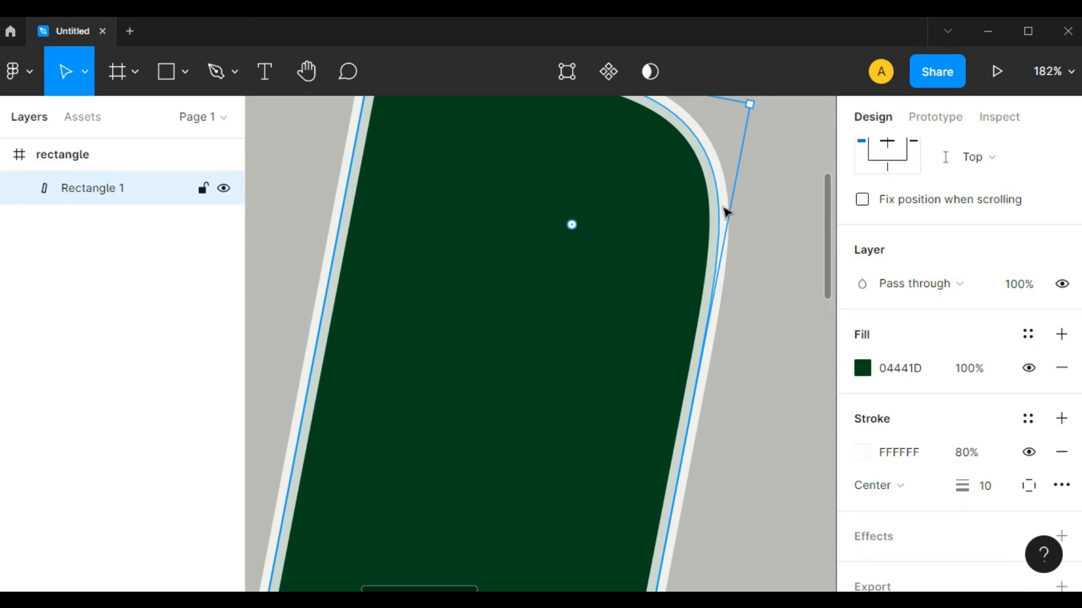
scroll(726, 453, "down", 1)
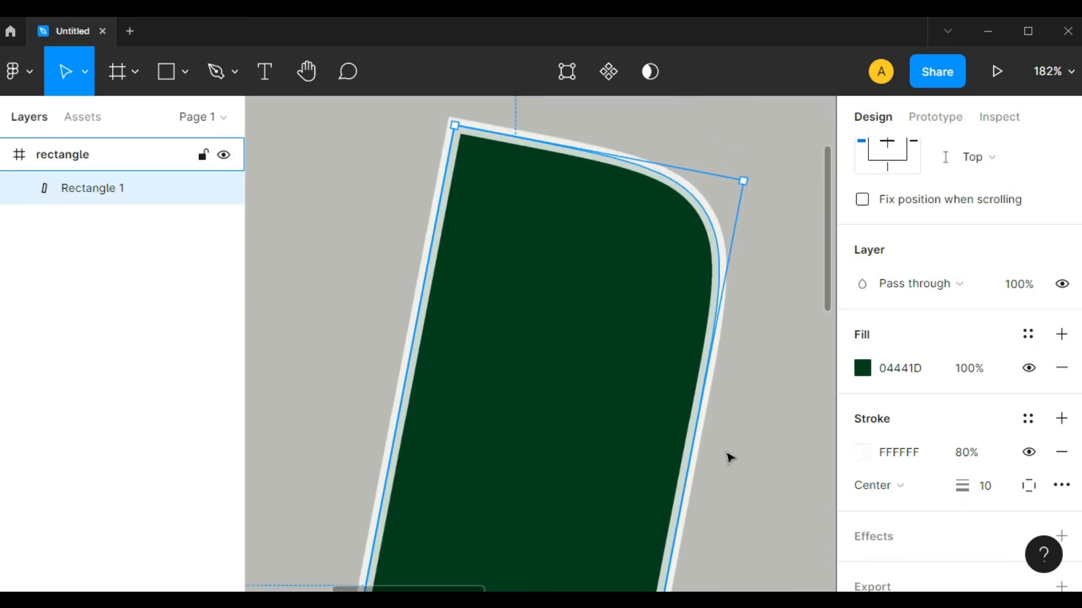
scroll(726, 452, "down", 2)
left_click_drag(730, 448, 582, 324)
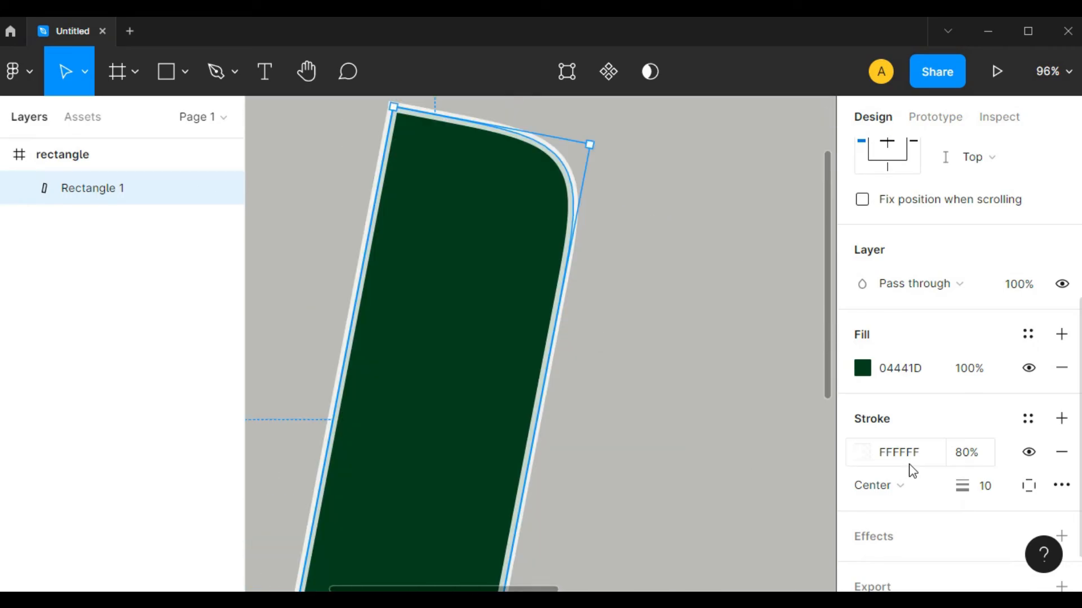
Set the rectangle's stroke width to 40 and raise the white stroke's opacity to 100%
left_click(988, 491)
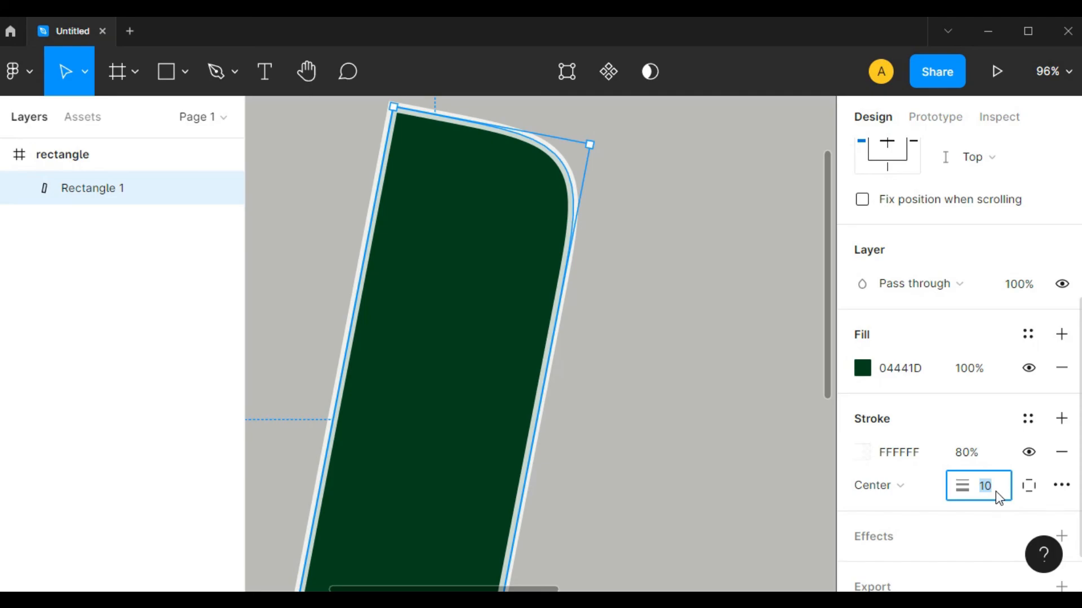
key("shift+Up")
key("shift+Up")
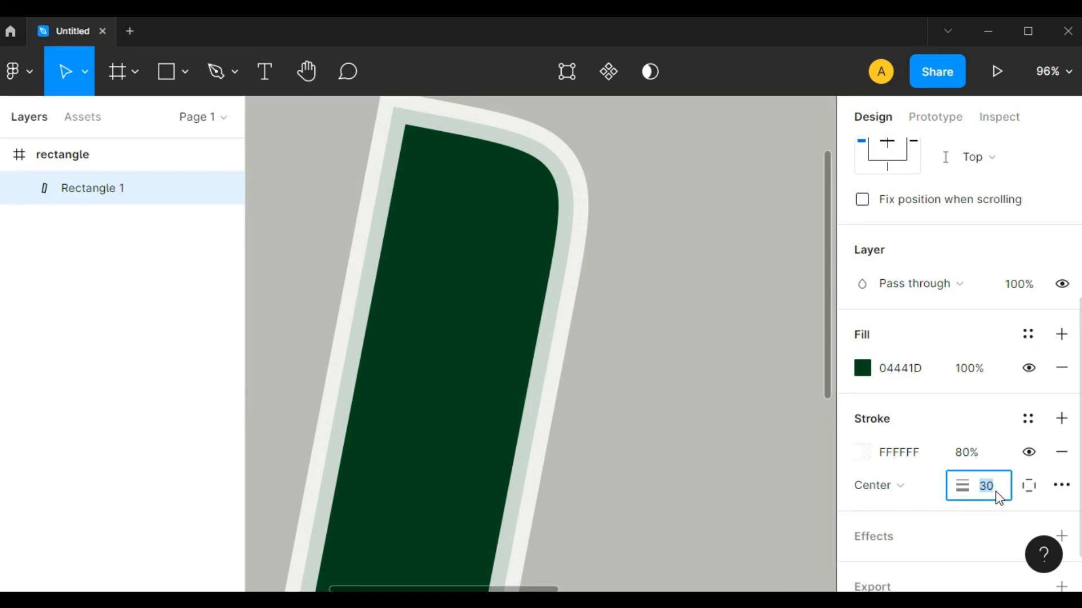
key("shift+Up")
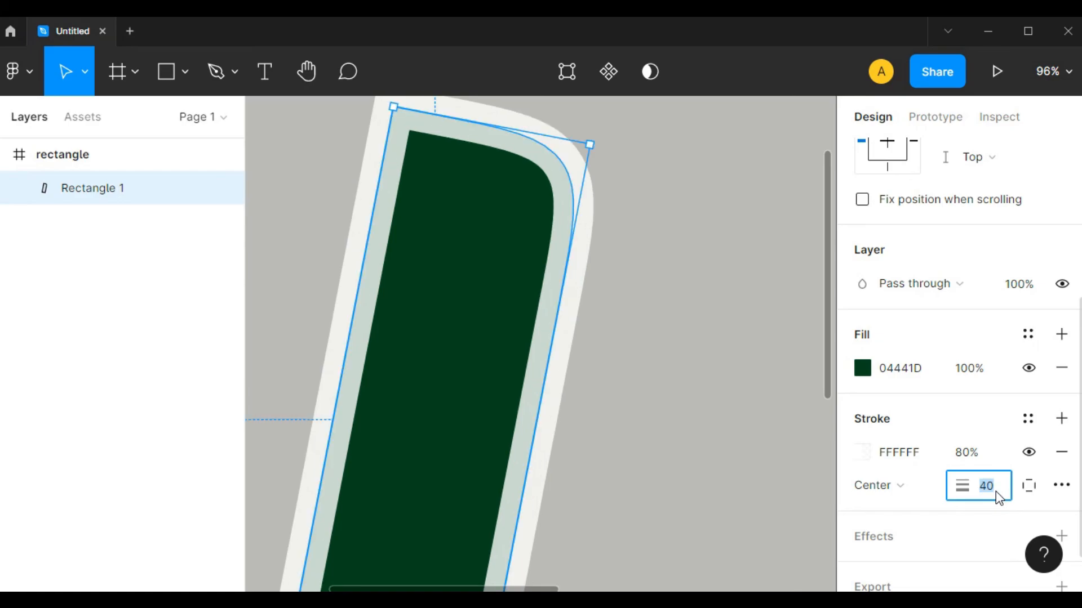
left_click(986, 451)
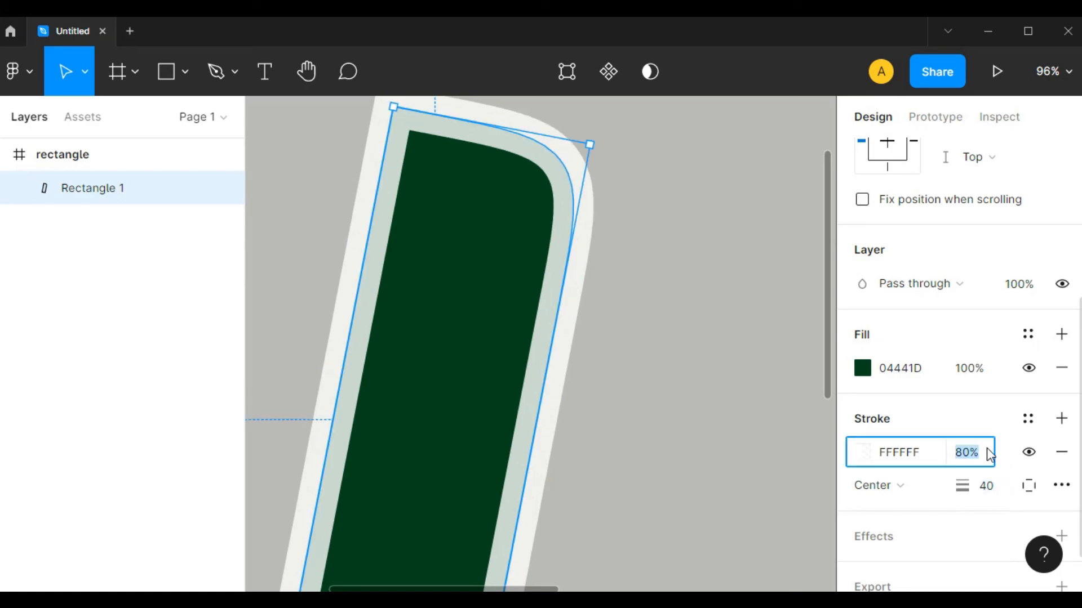
key("shift+Up")
key("shift+Up")
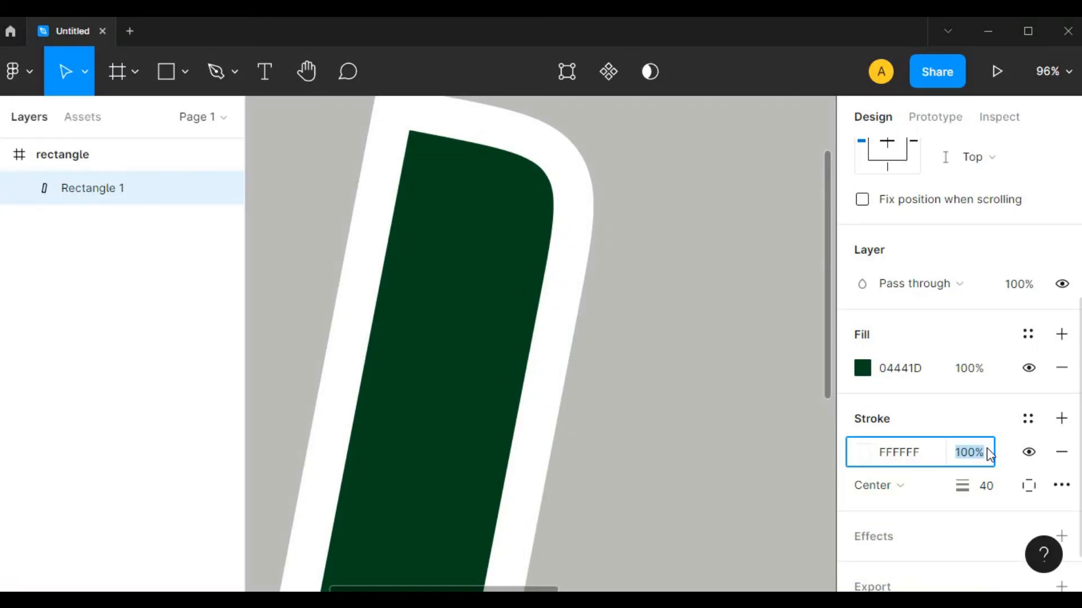
Set the rectangle's stroke alignment to Outside and its stroke width to 30
left_click(907, 485)
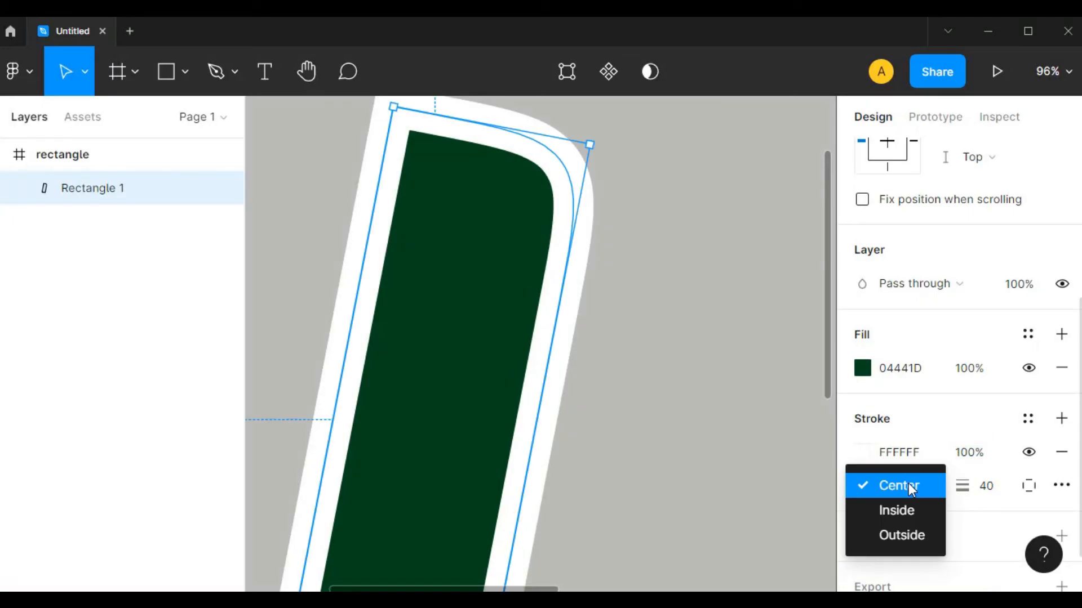
left_click(901, 535)
left_click(997, 493)
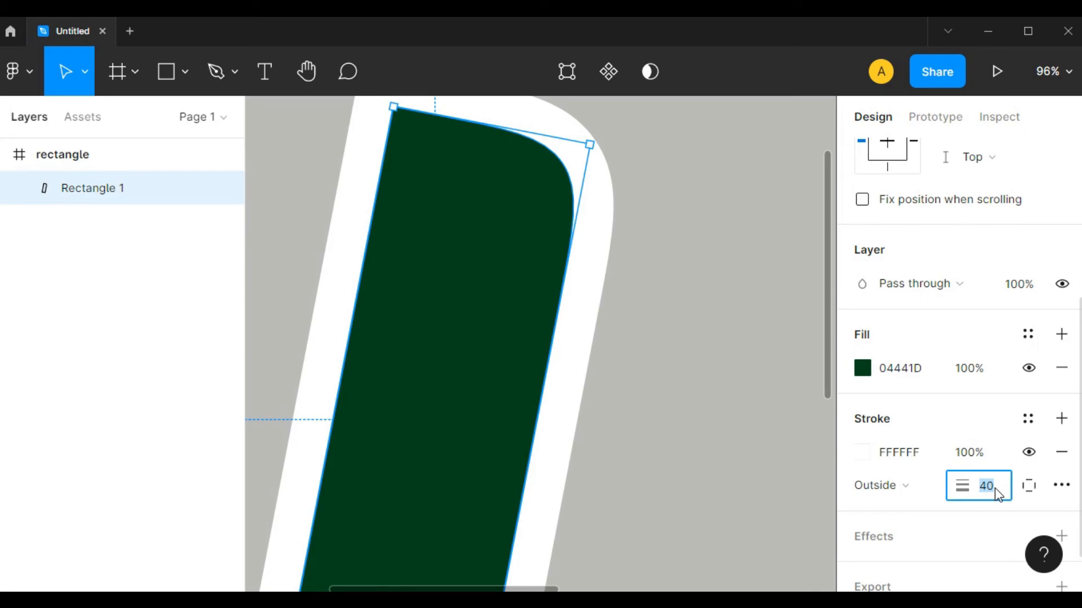
key("shift+Down")
key("shift+Down")
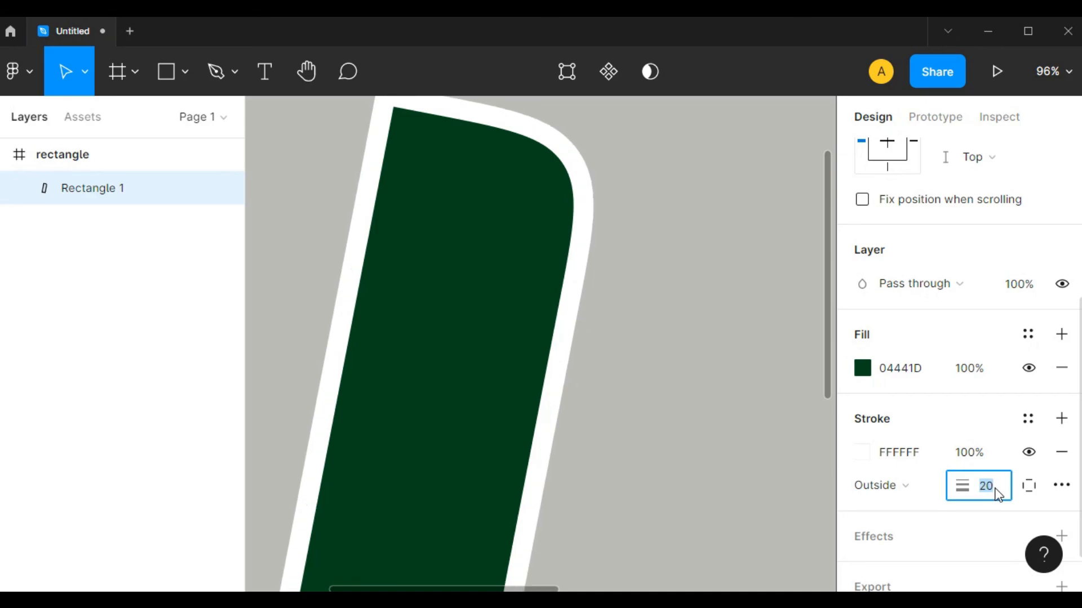
type("3")
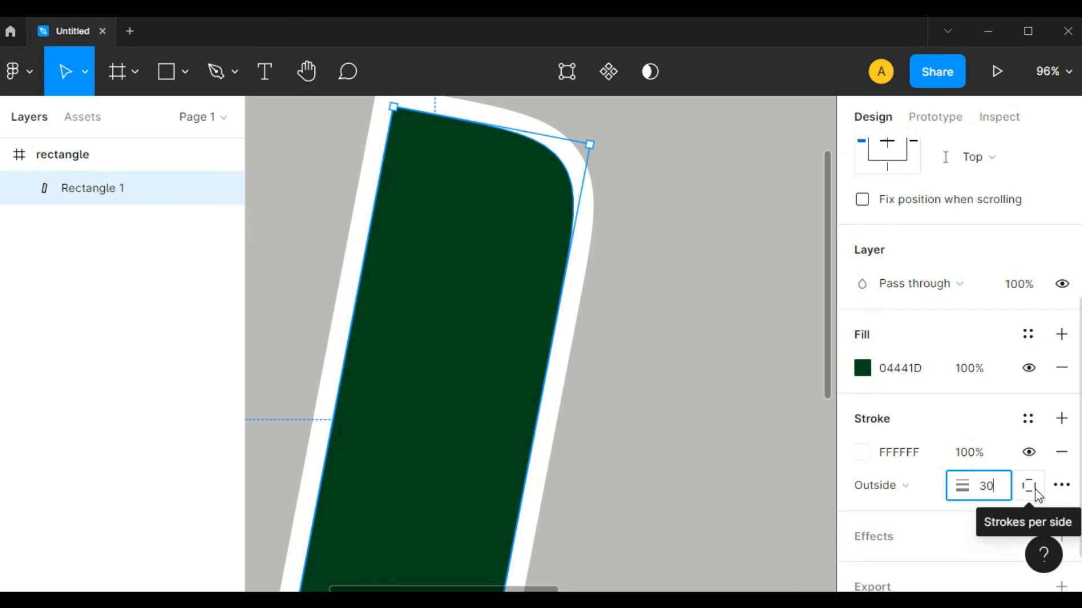
Look over the rectangle's advanced stroke options for style, end points, join and miter angle, and close them without changes
left_click(1062, 488)
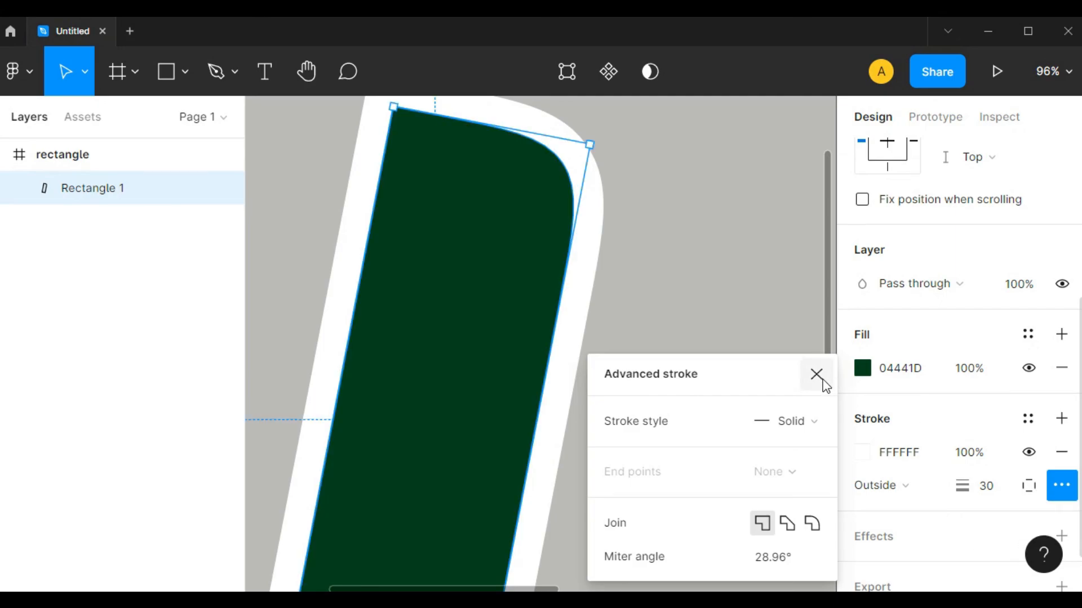
mouse_move(703, 375)
left_mouse_down()
mouse_move(660, 378)
mouse_move(695, 377)
left_mouse_up()
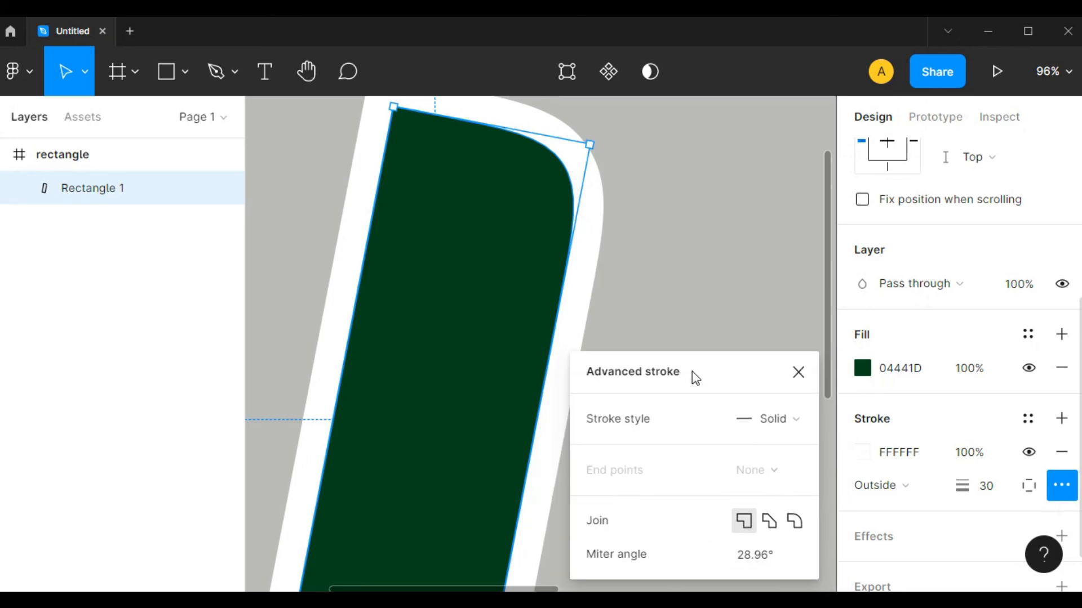
left_click(807, 372)
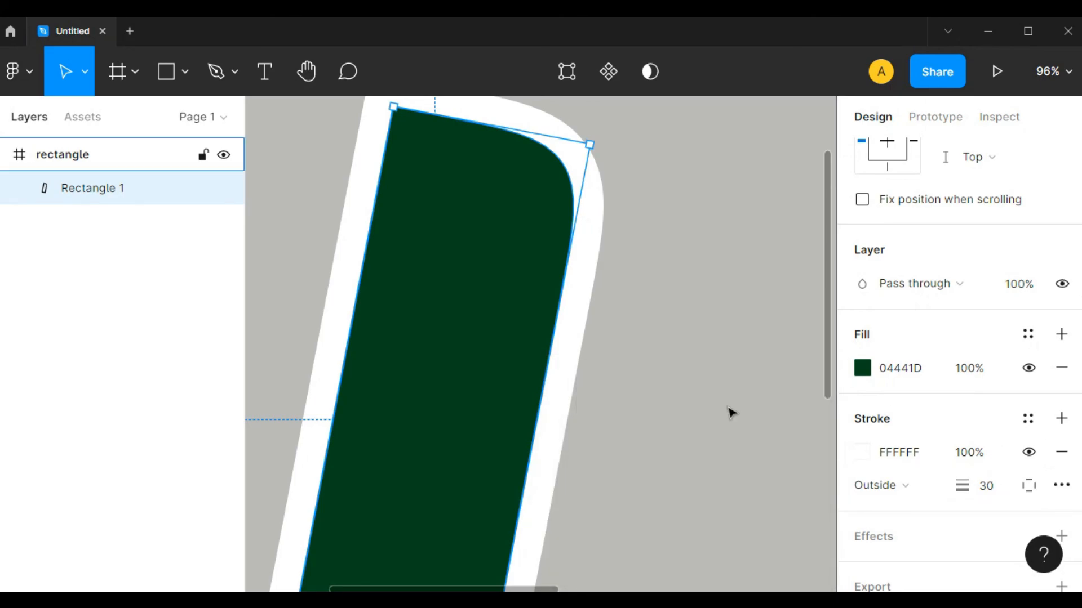
Try a drop shadow effect on the rectangle and remove it again
scroll(731, 414, "up", 1)
scroll(731, 414, "down", 3)
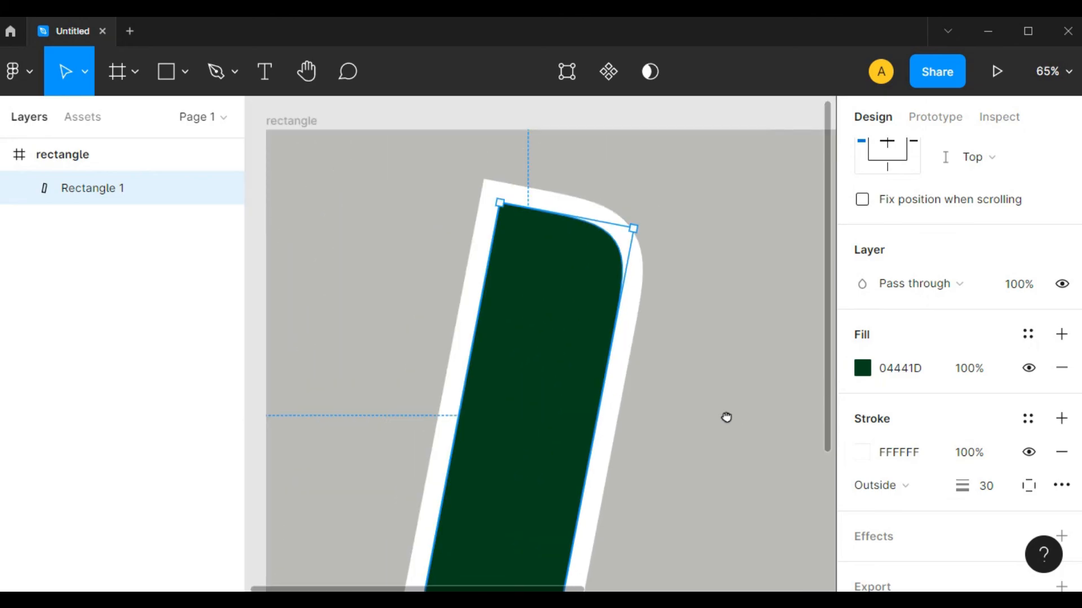
scroll(727, 416, "down", 2)
scroll(721, 395, "down", 3)
scroll(721, 394, "right", 3)
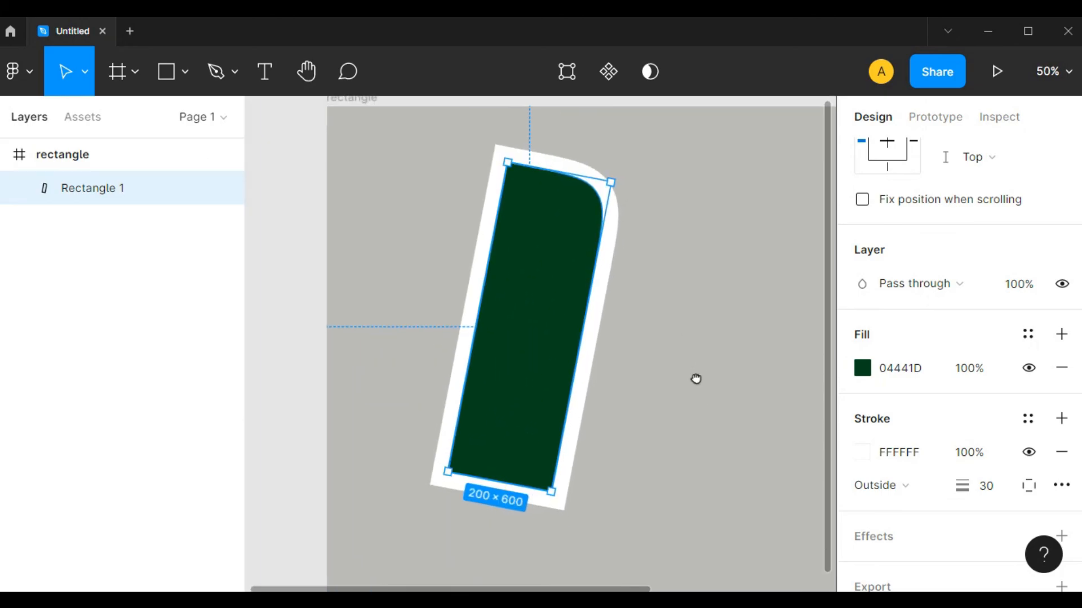
scroll(928, 505, "down", 2)
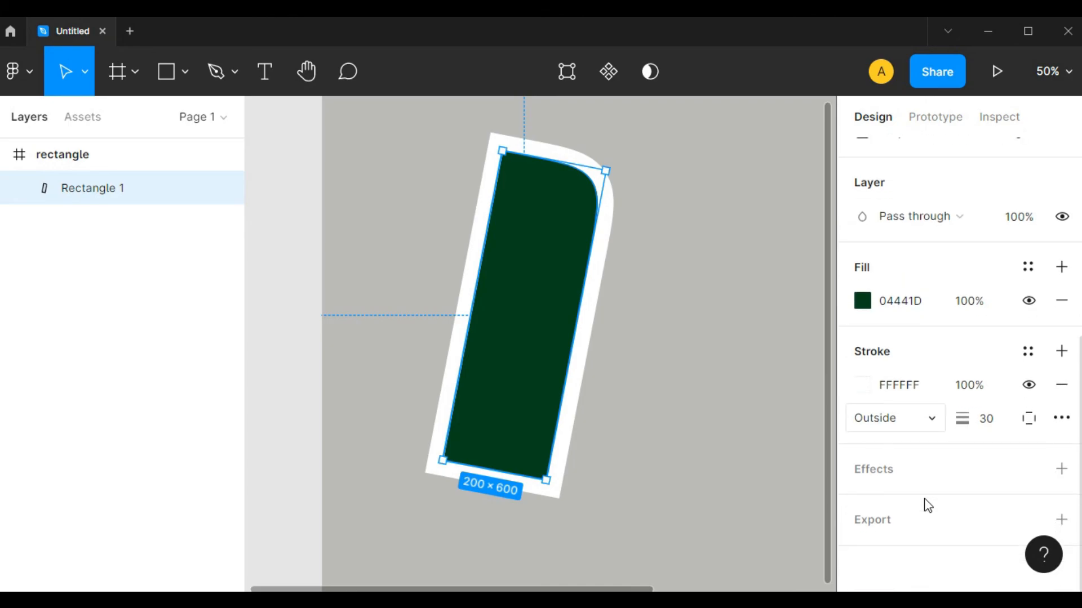
left_click(925, 468)
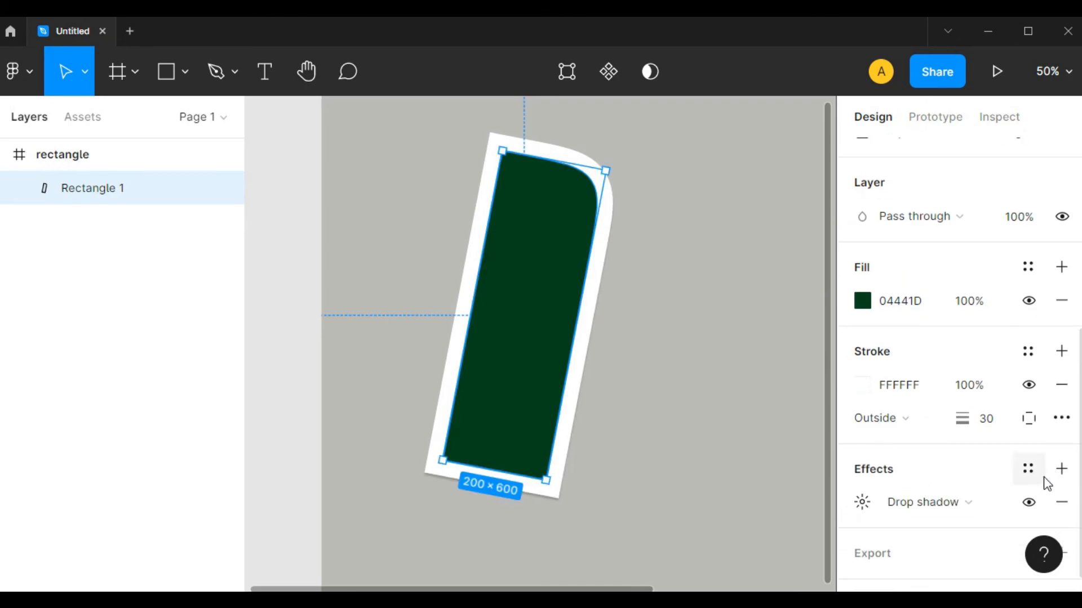
left_click(1068, 503)
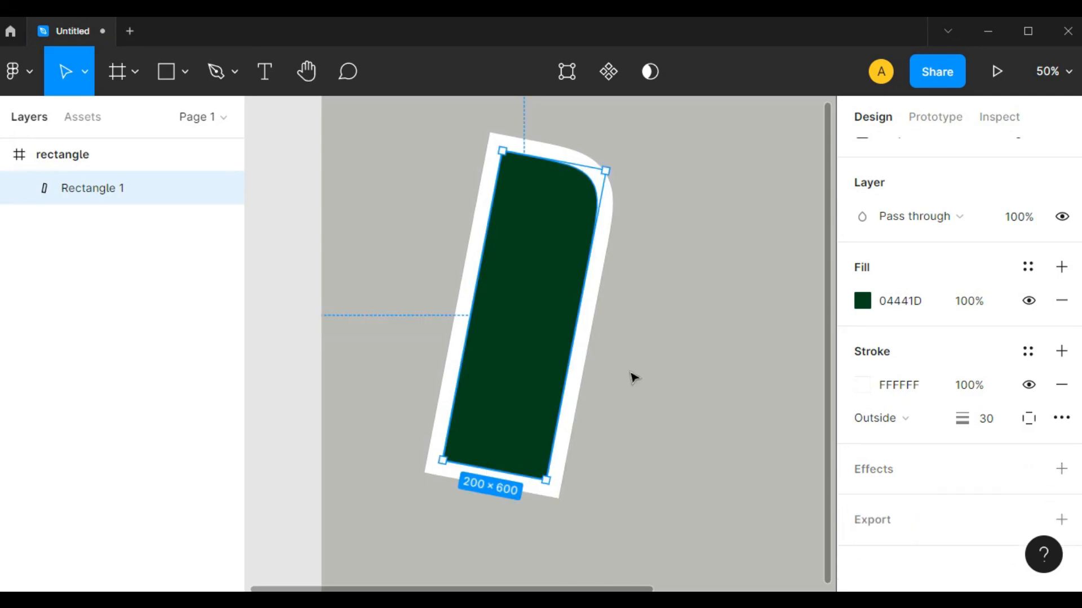
Deselect the rectangle to view it within the whole frame and look over the available shape tools
left_click_drag(624, 348, 640, 366)
left_click(648, 367)
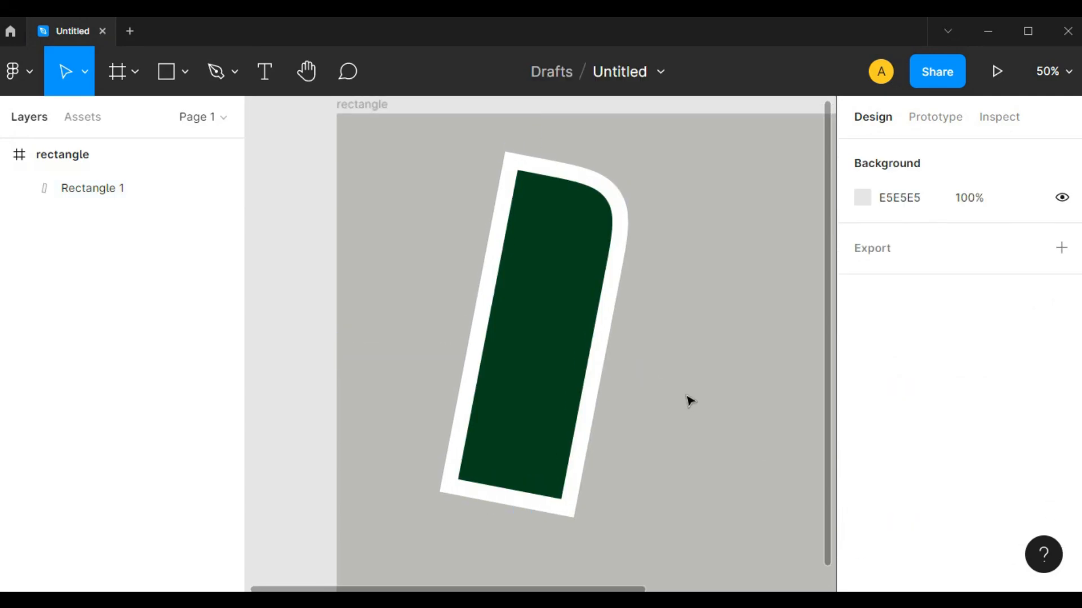
scroll(688, 396, "down", 4)
scroll(694, 400, "down", 1)
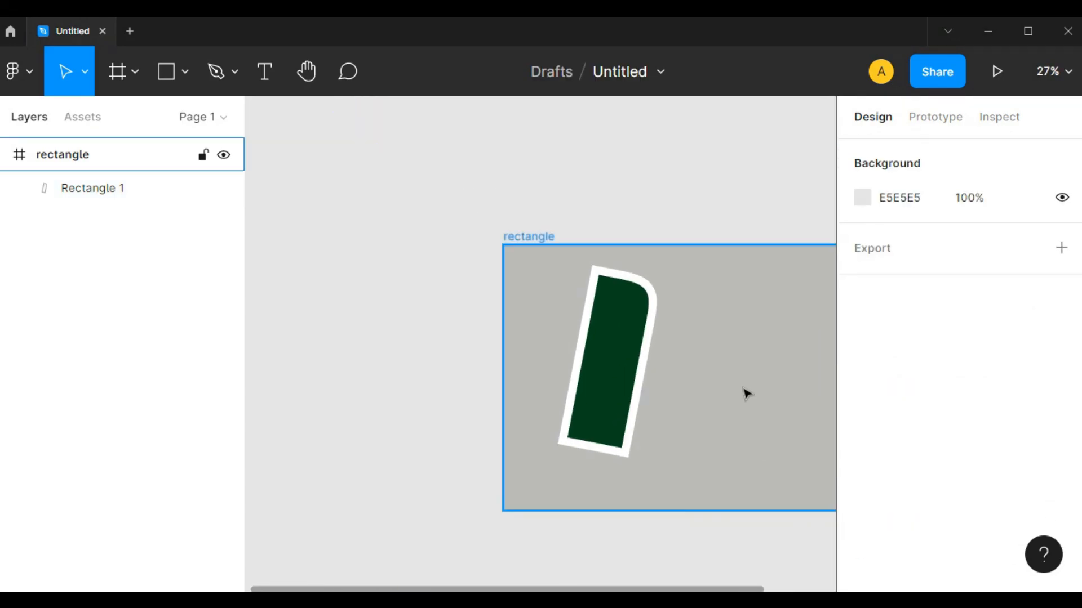
left_click_drag(744, 391, 580, 331)
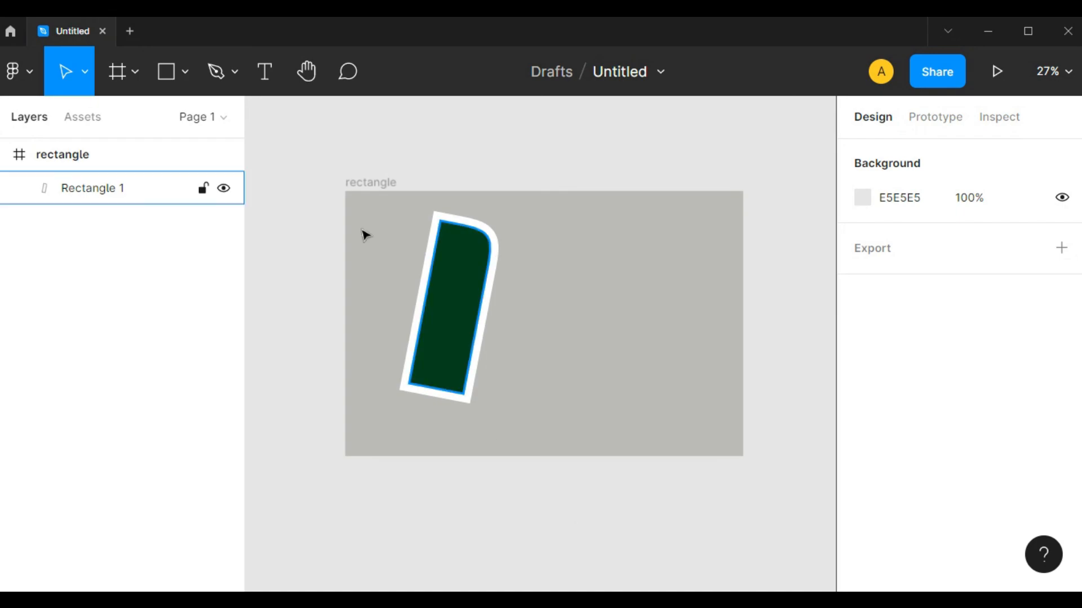
left_click(183, 71)
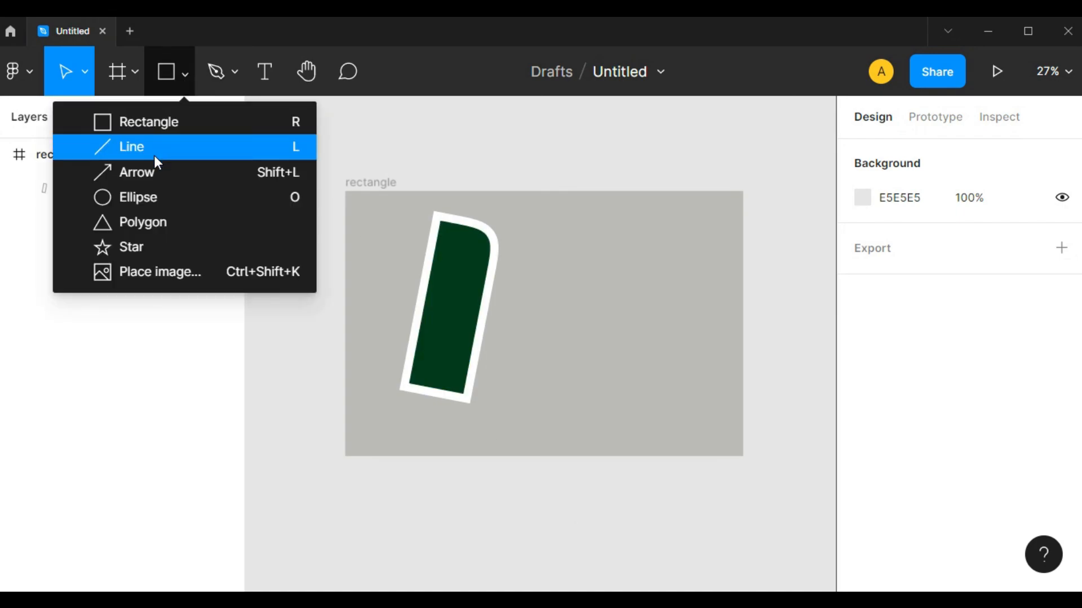
left_click(619, 489)
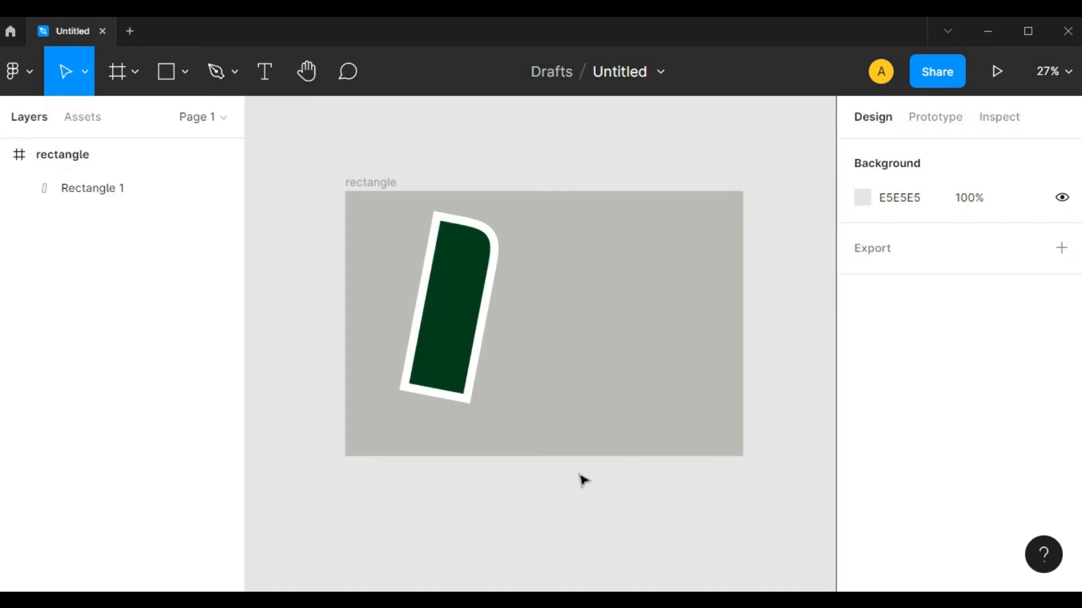